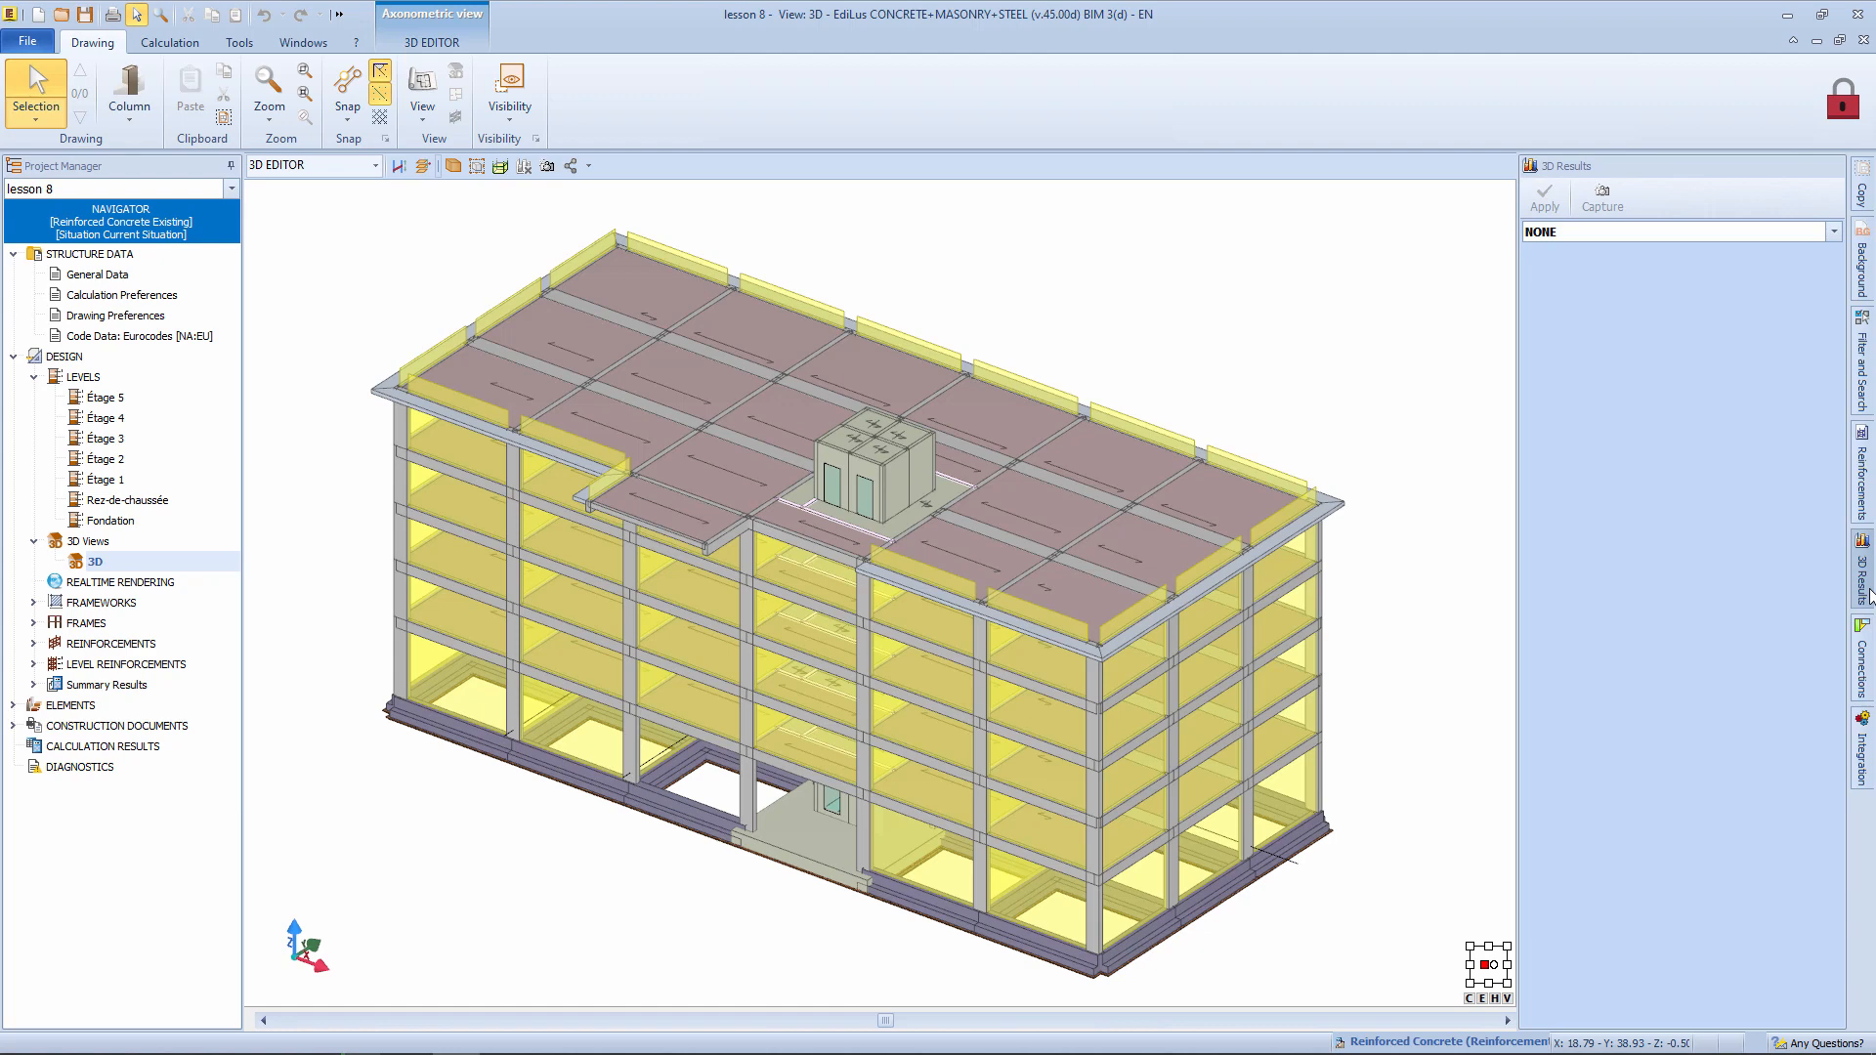
# Display the structure's total displacements due to a seismic event in the 3D results.
pyautogui.click(1615, 237)
pyautogui.click(1634, 314)
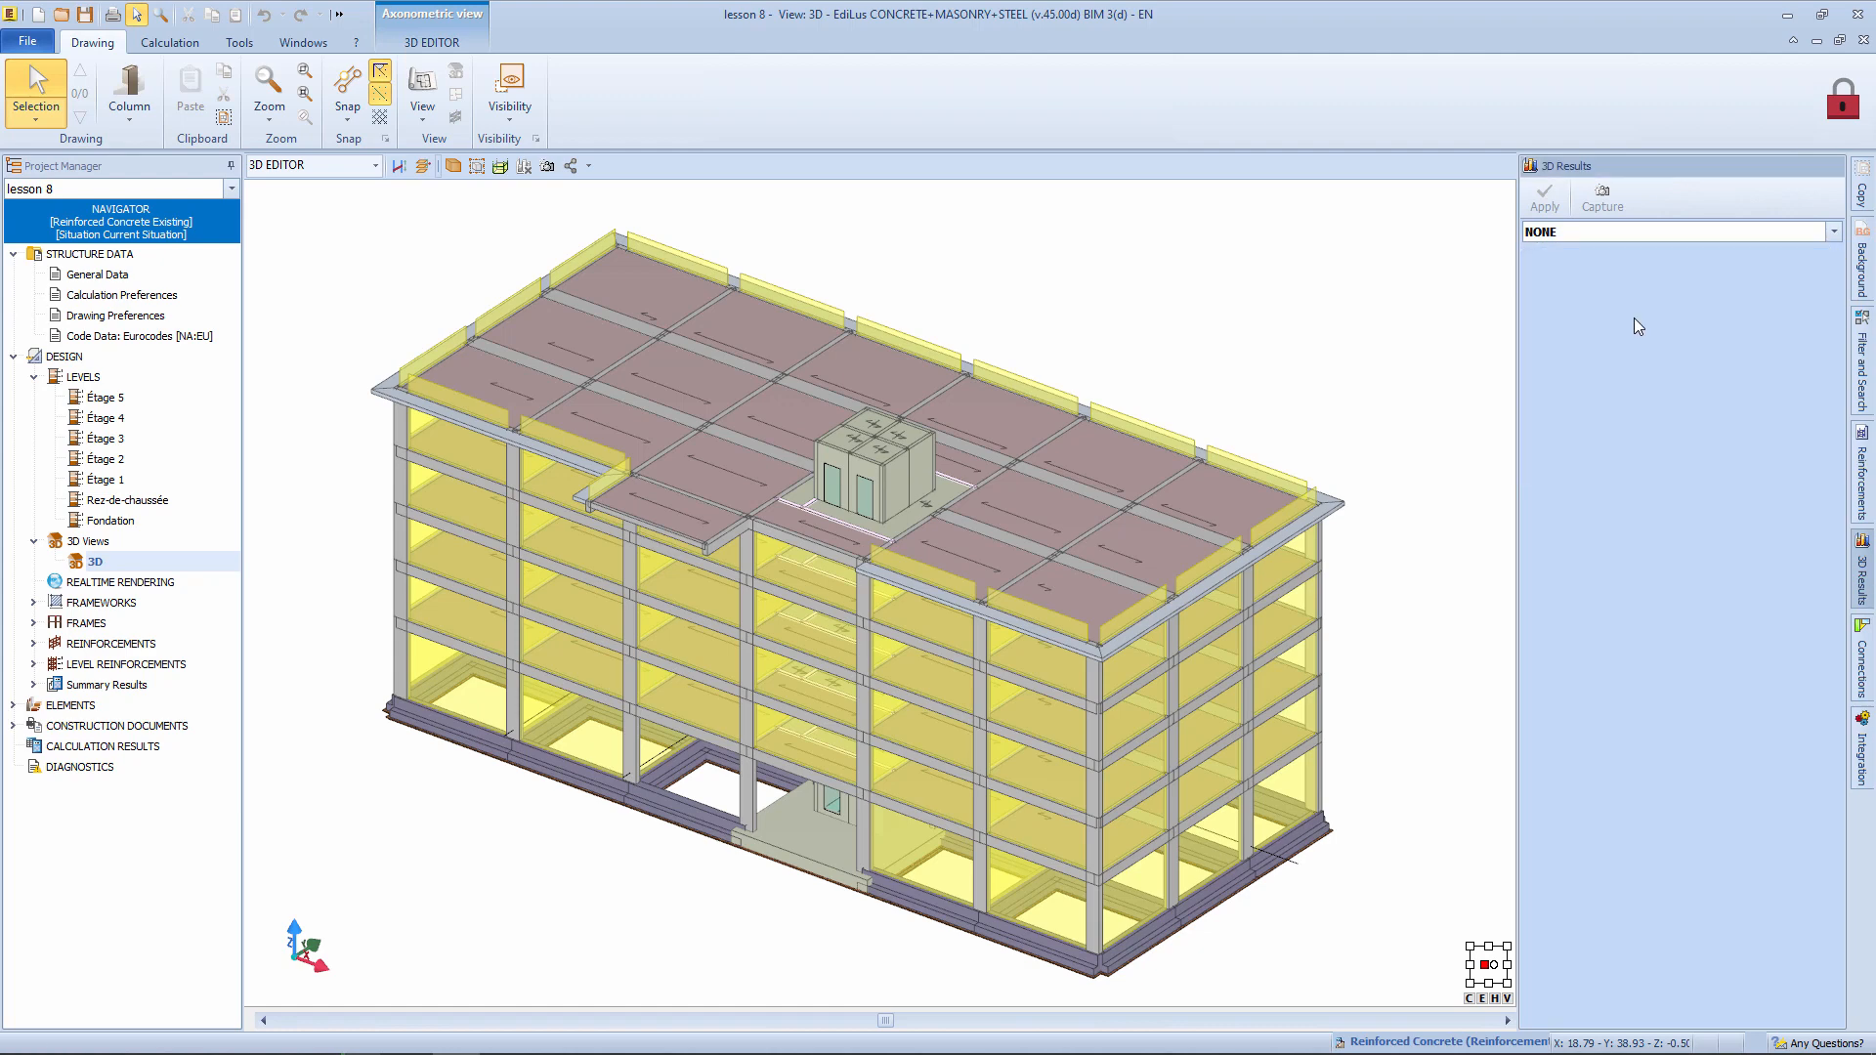
pyautogui.click(1737, 517)
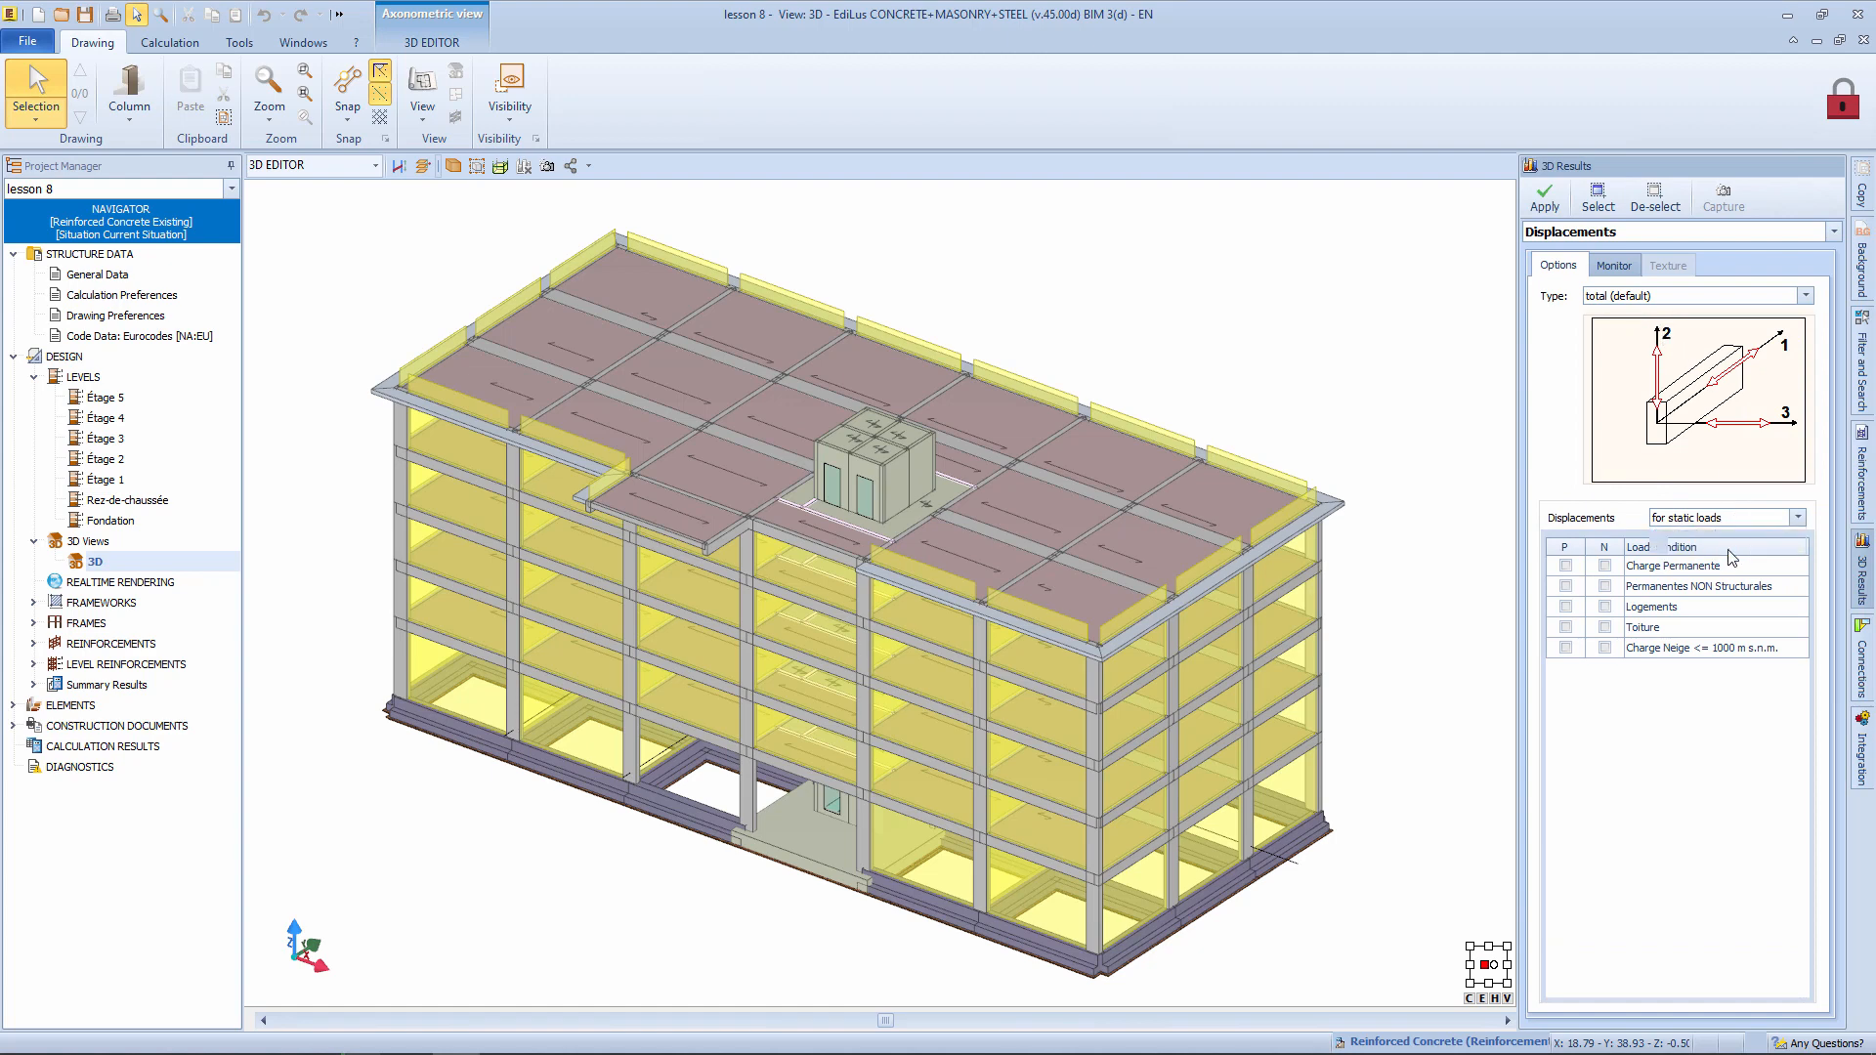
pyautogui.click(1735, 557)
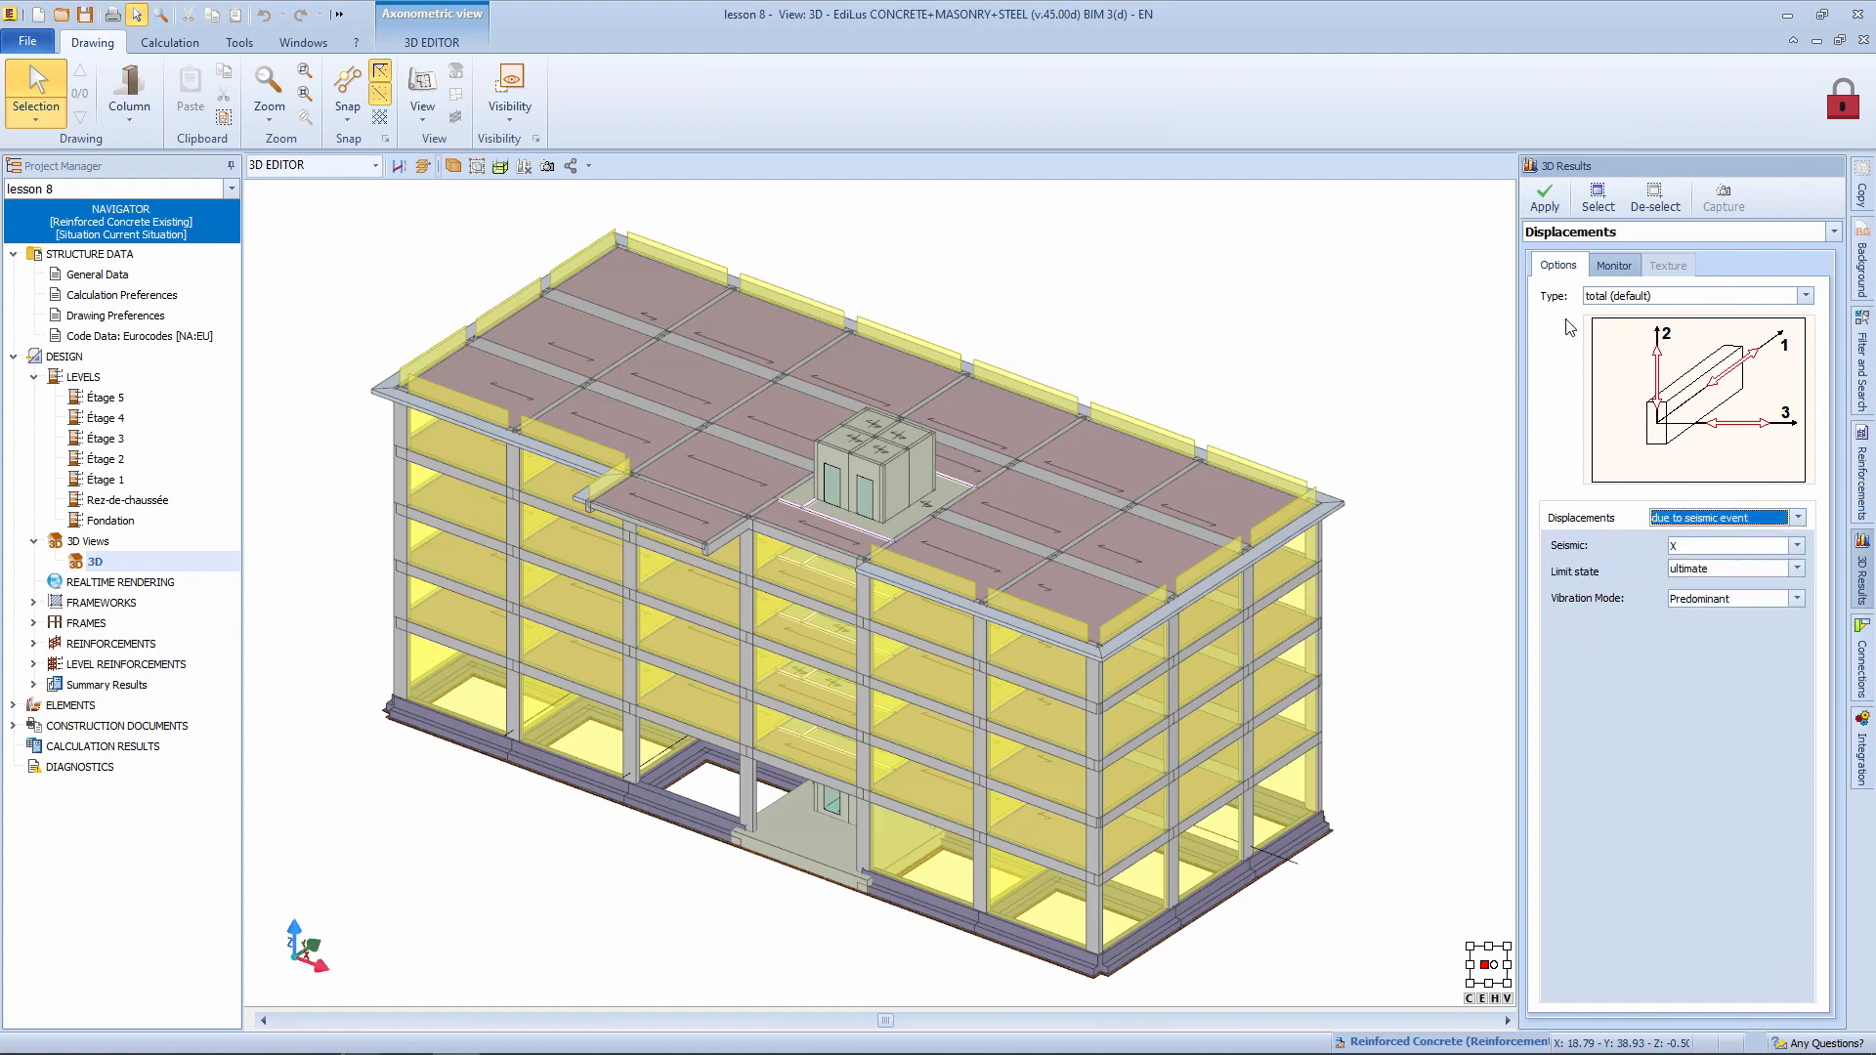
pyautogui.click(1545, 198)
# Switch the 3D chromatic scale of the displacement plot on and off, and return the model to the 3D EDITOR view mode.
pyautogui.click(1612, 267)
pyautogui.click(1554, 435)
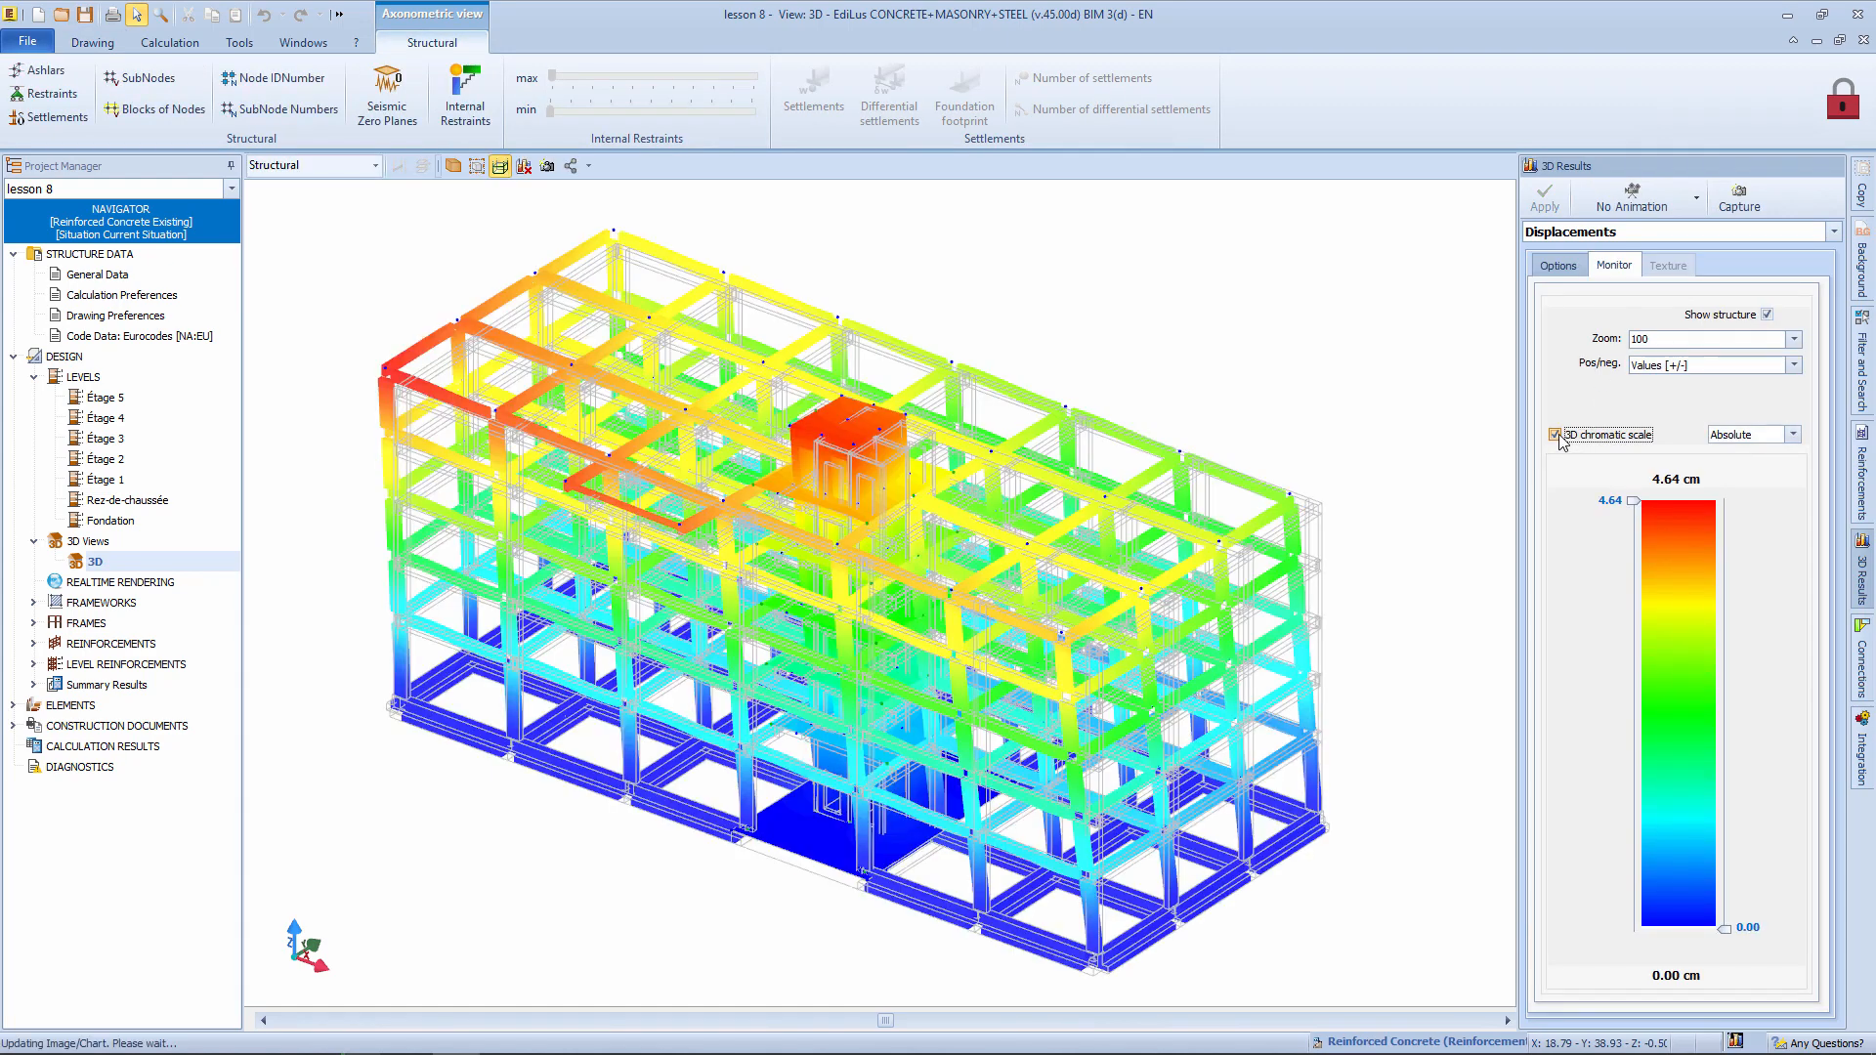
pyautogui.click(1555, 435)
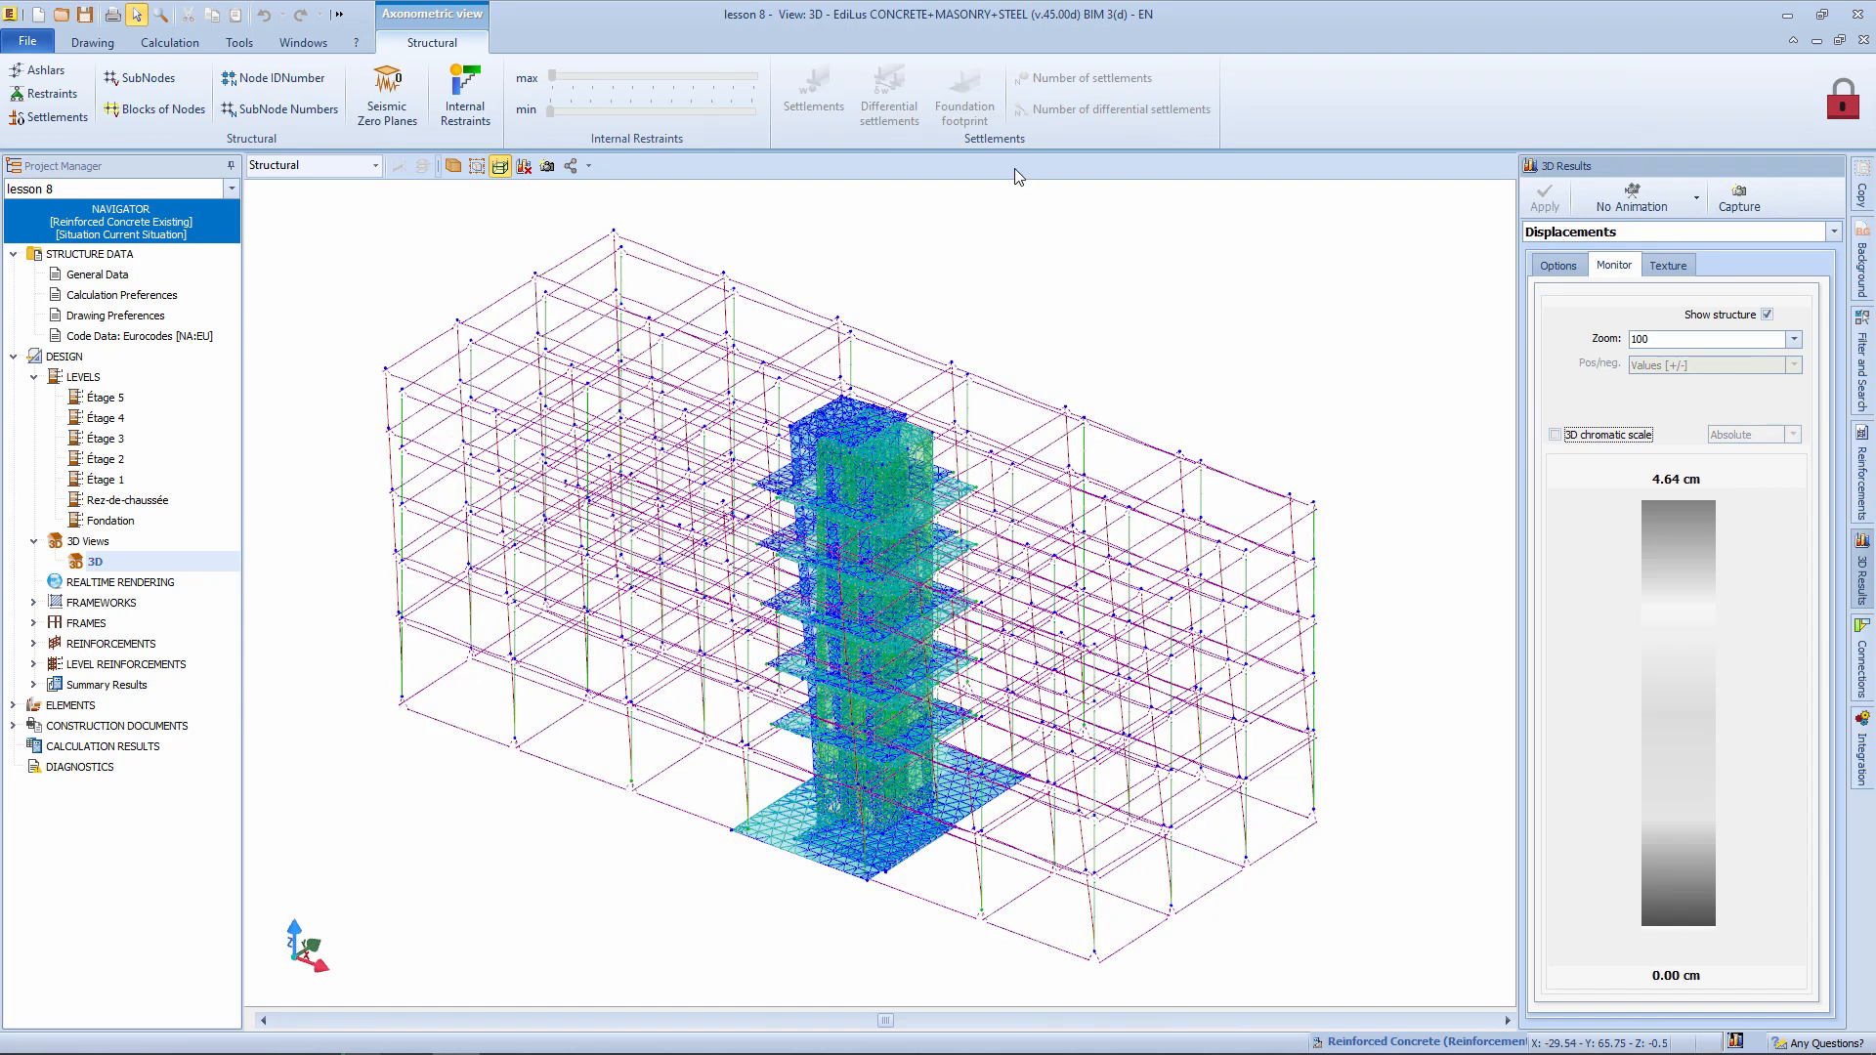
pyautogui.click(370, 167)
pyautogui.click(293, 186)
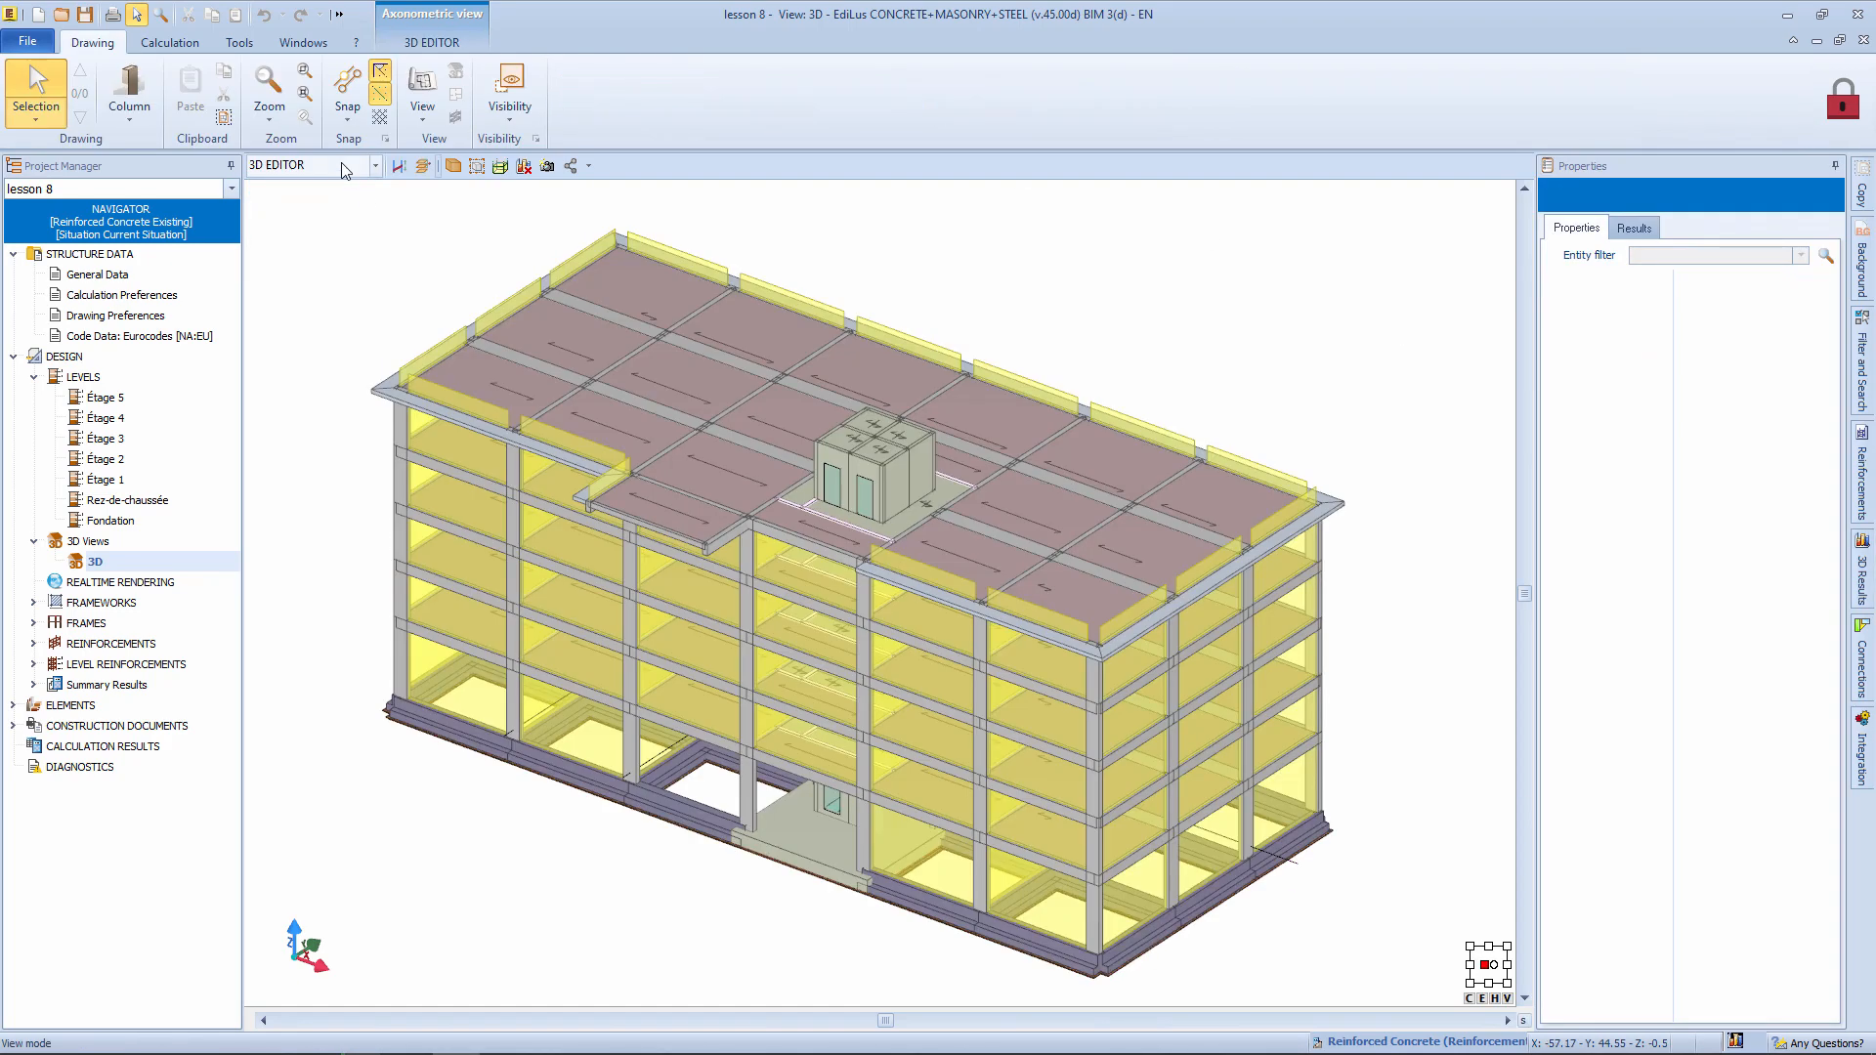
# Consult the General Diagnostics list of warnings and errors, and return to the 3D view.
pyautogui.click(170, 42)
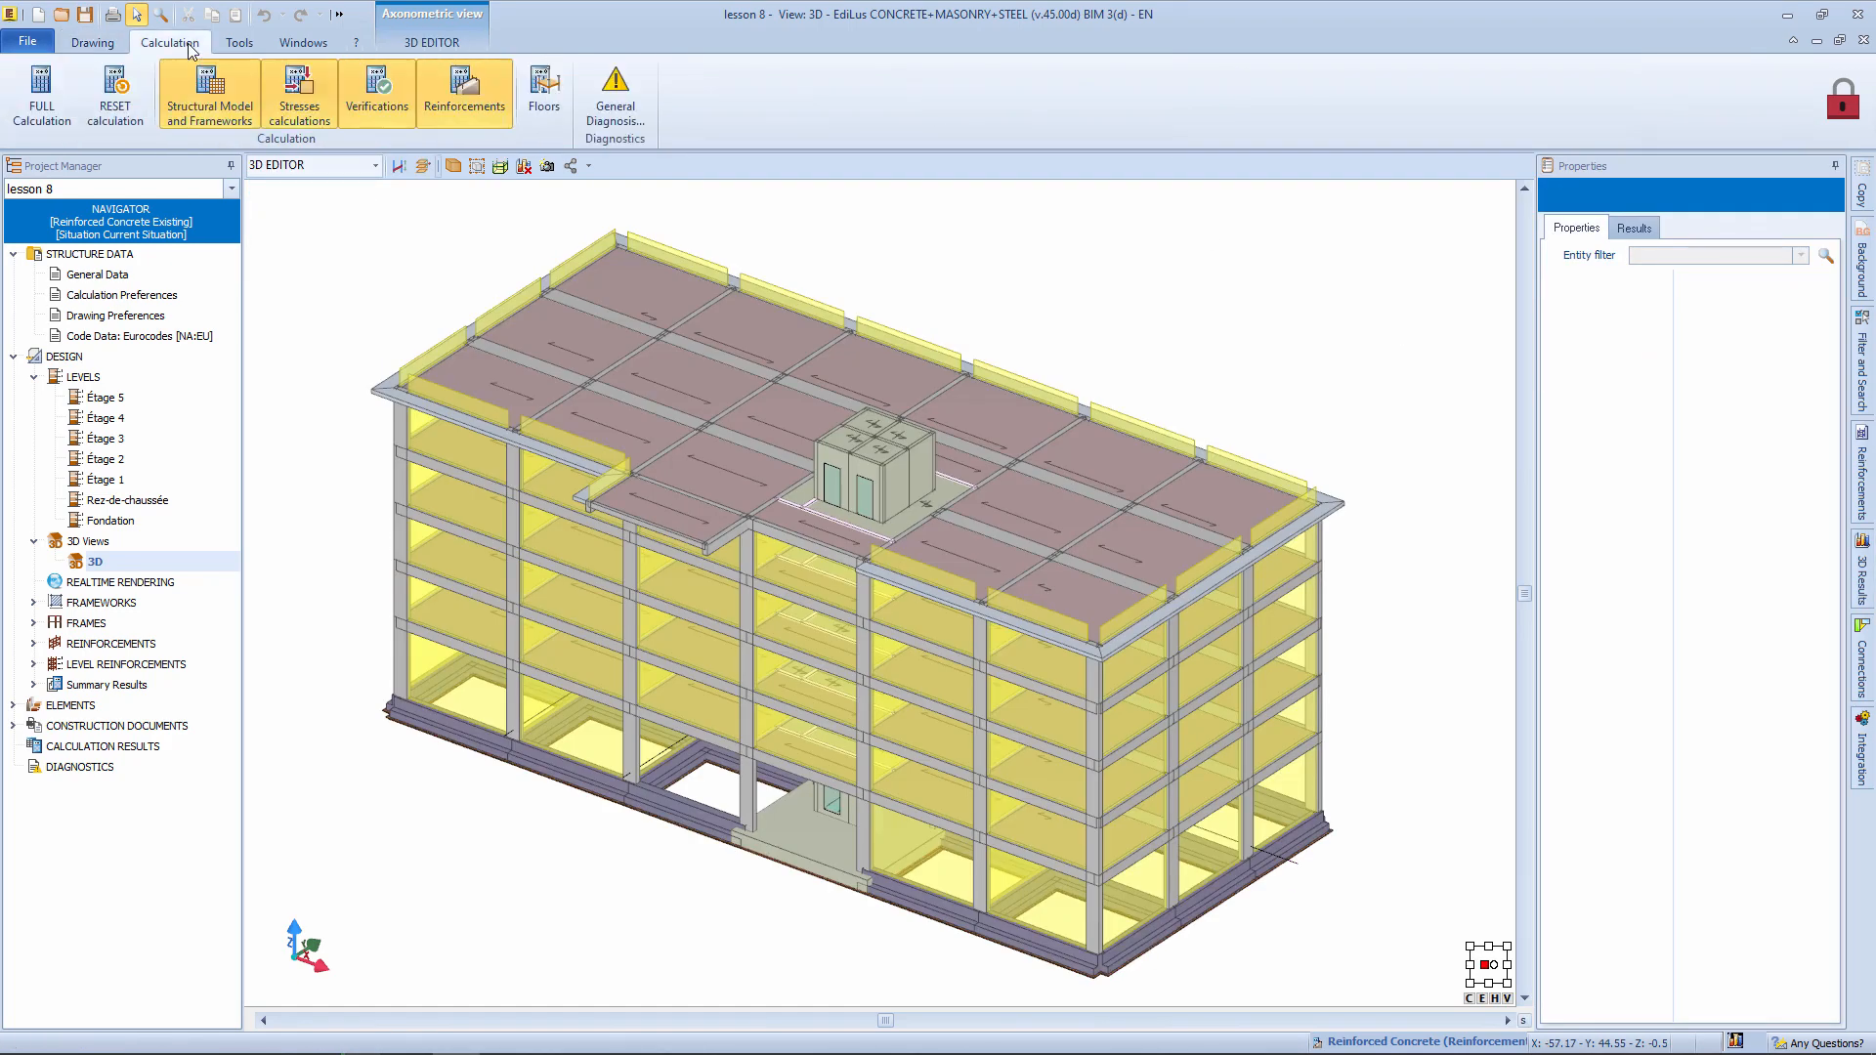
pyautogui.click(607, 92)
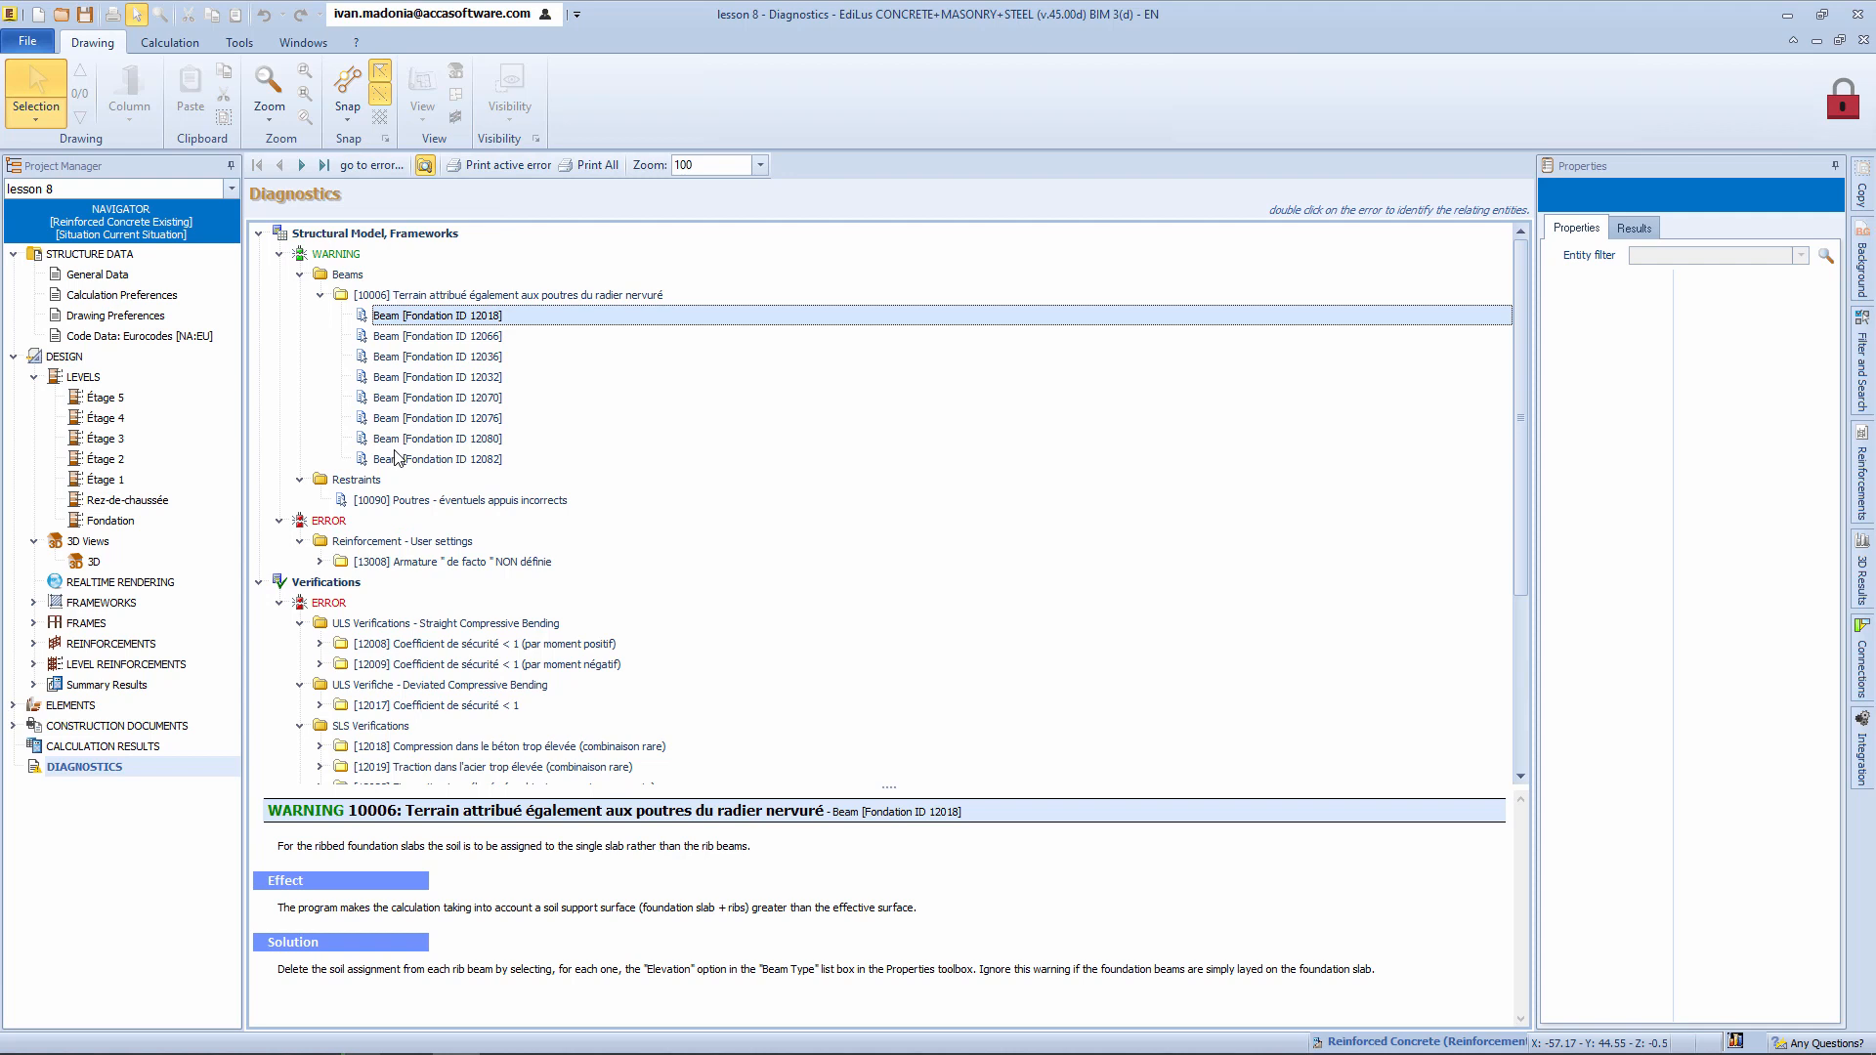
pyautogui.click(145, 564)
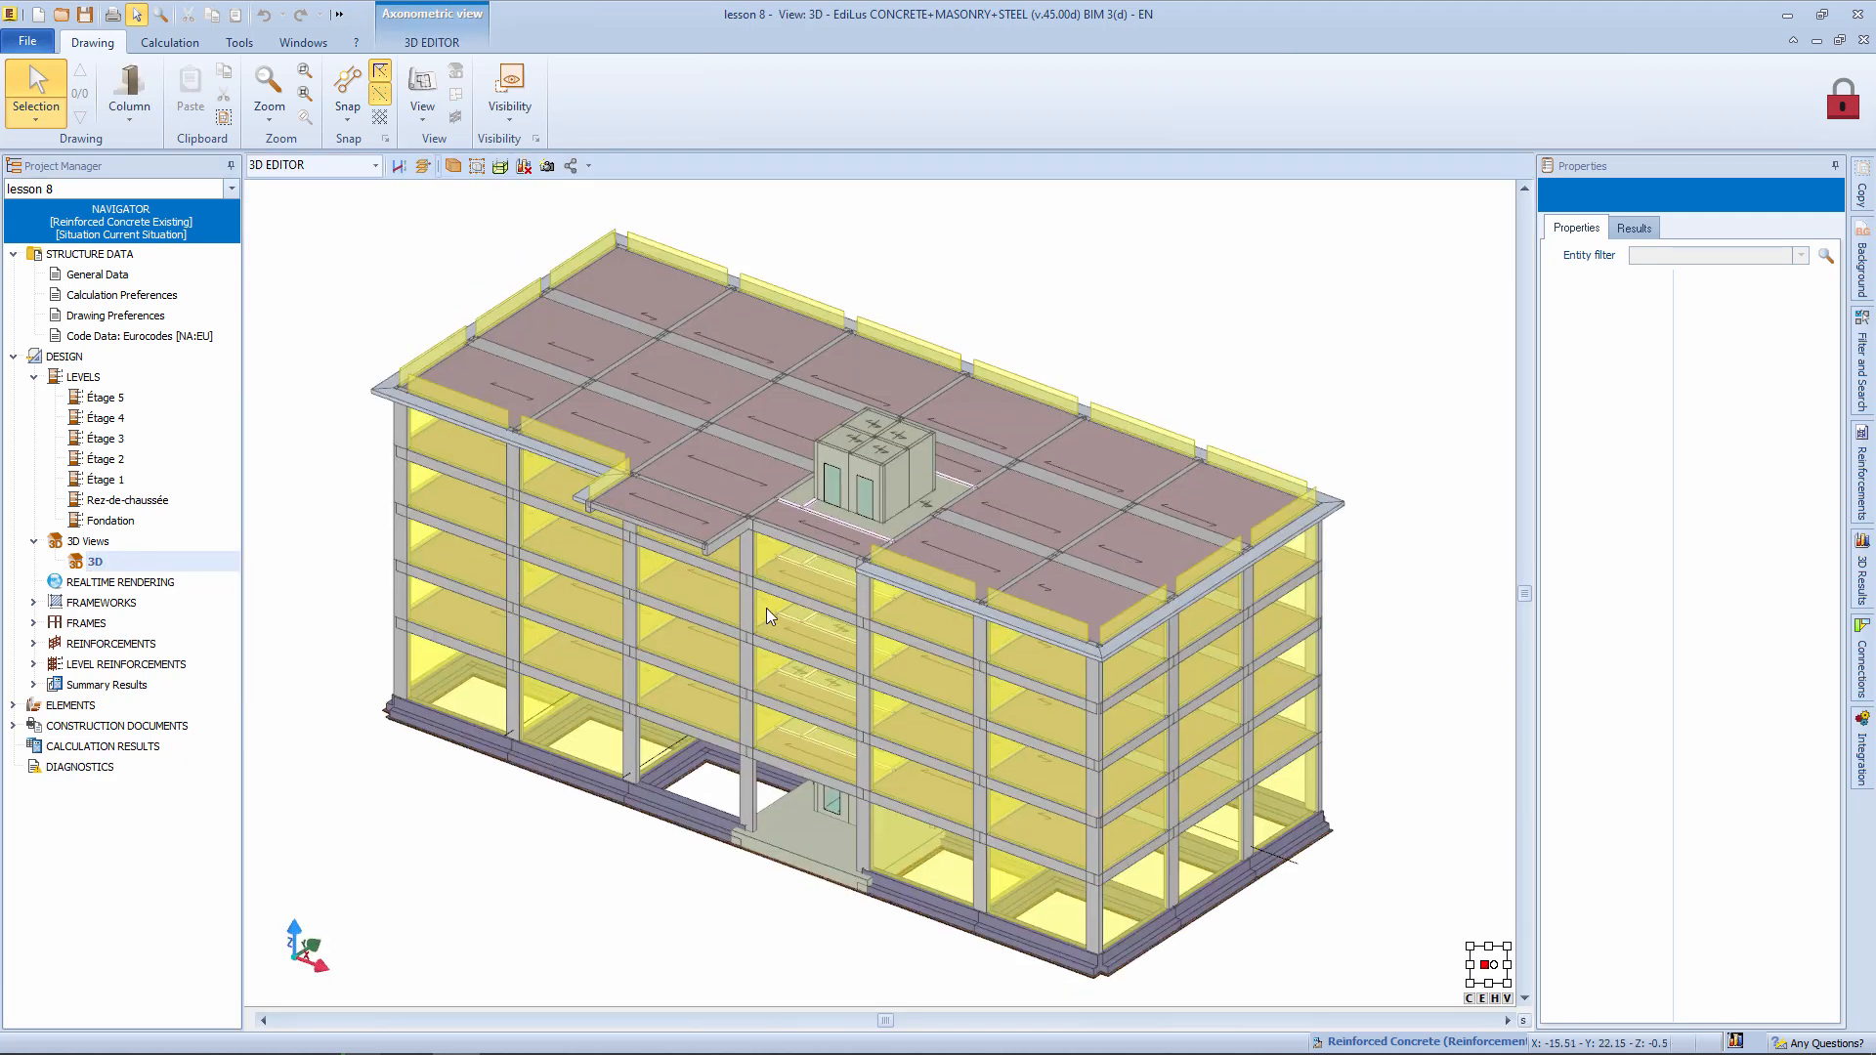
# Show the Verifications check for cement on the 3D model with the ULS and SLS bending stress checks enabled.
pyautogui.click(1862, 580)
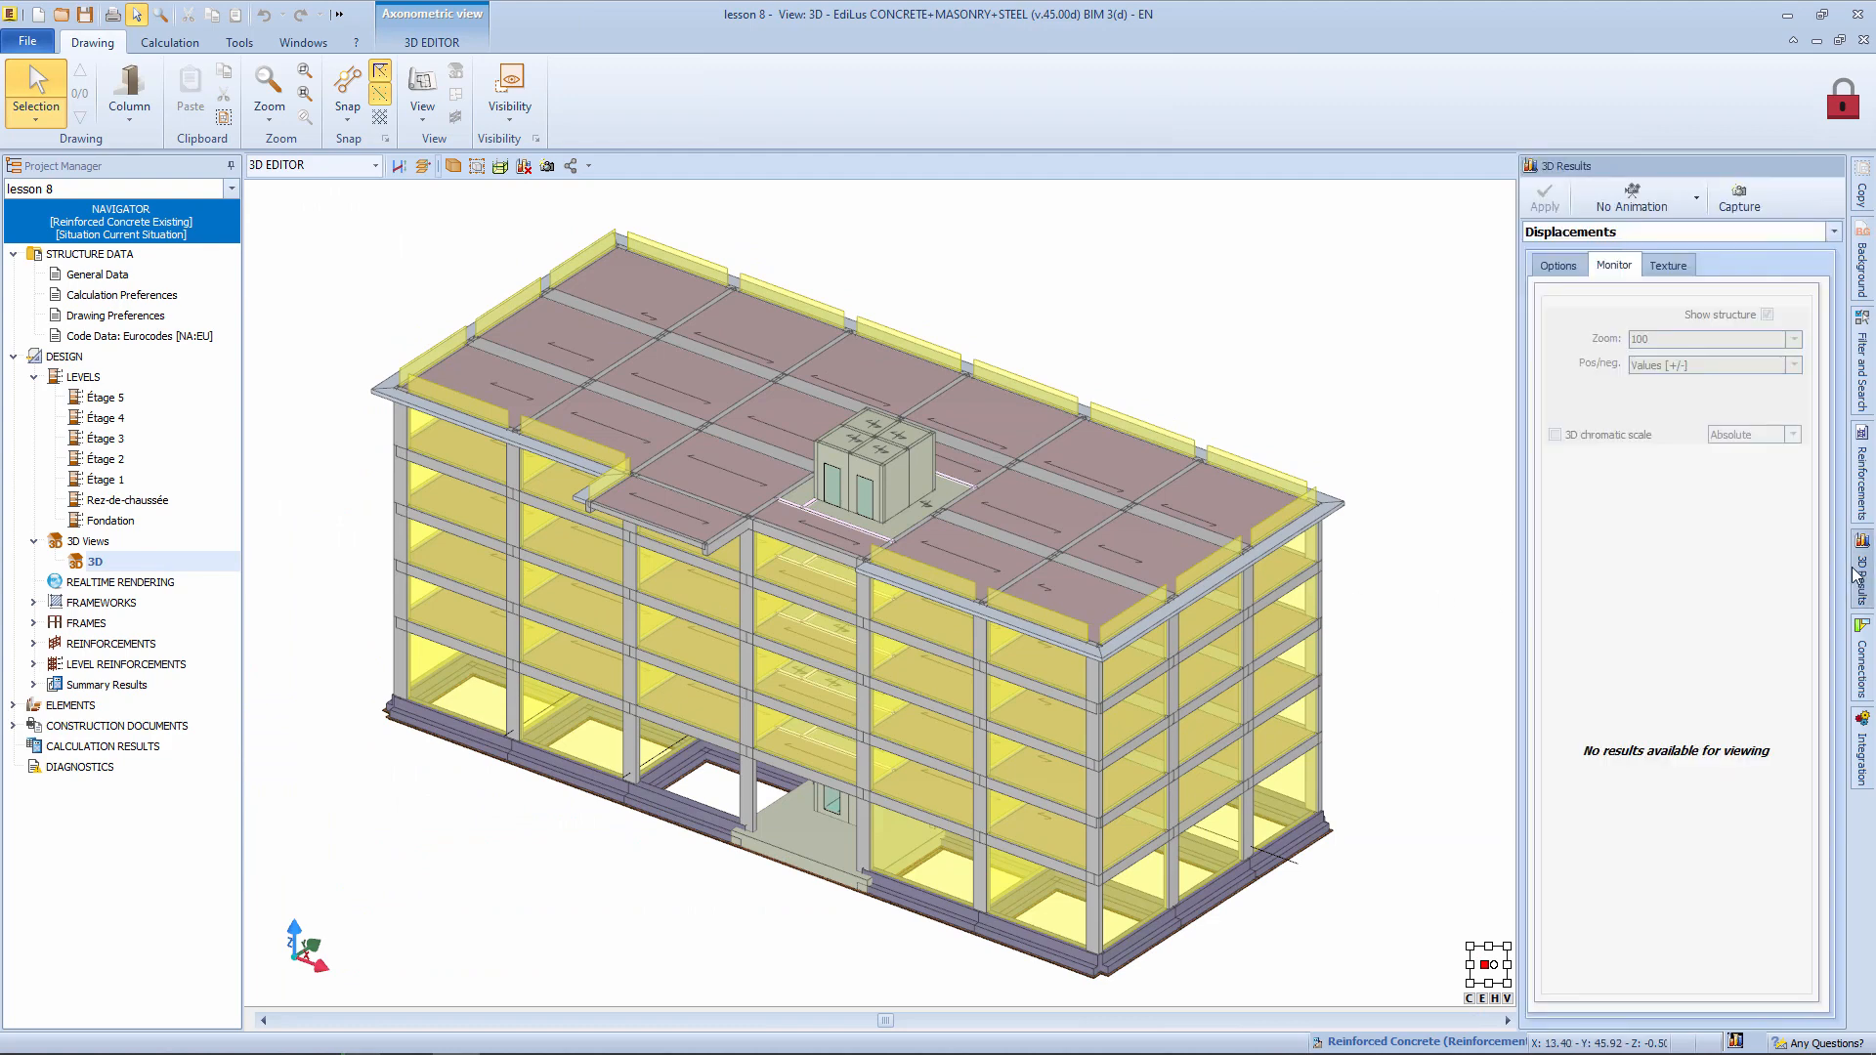
pyautogui.click(1567, 270)
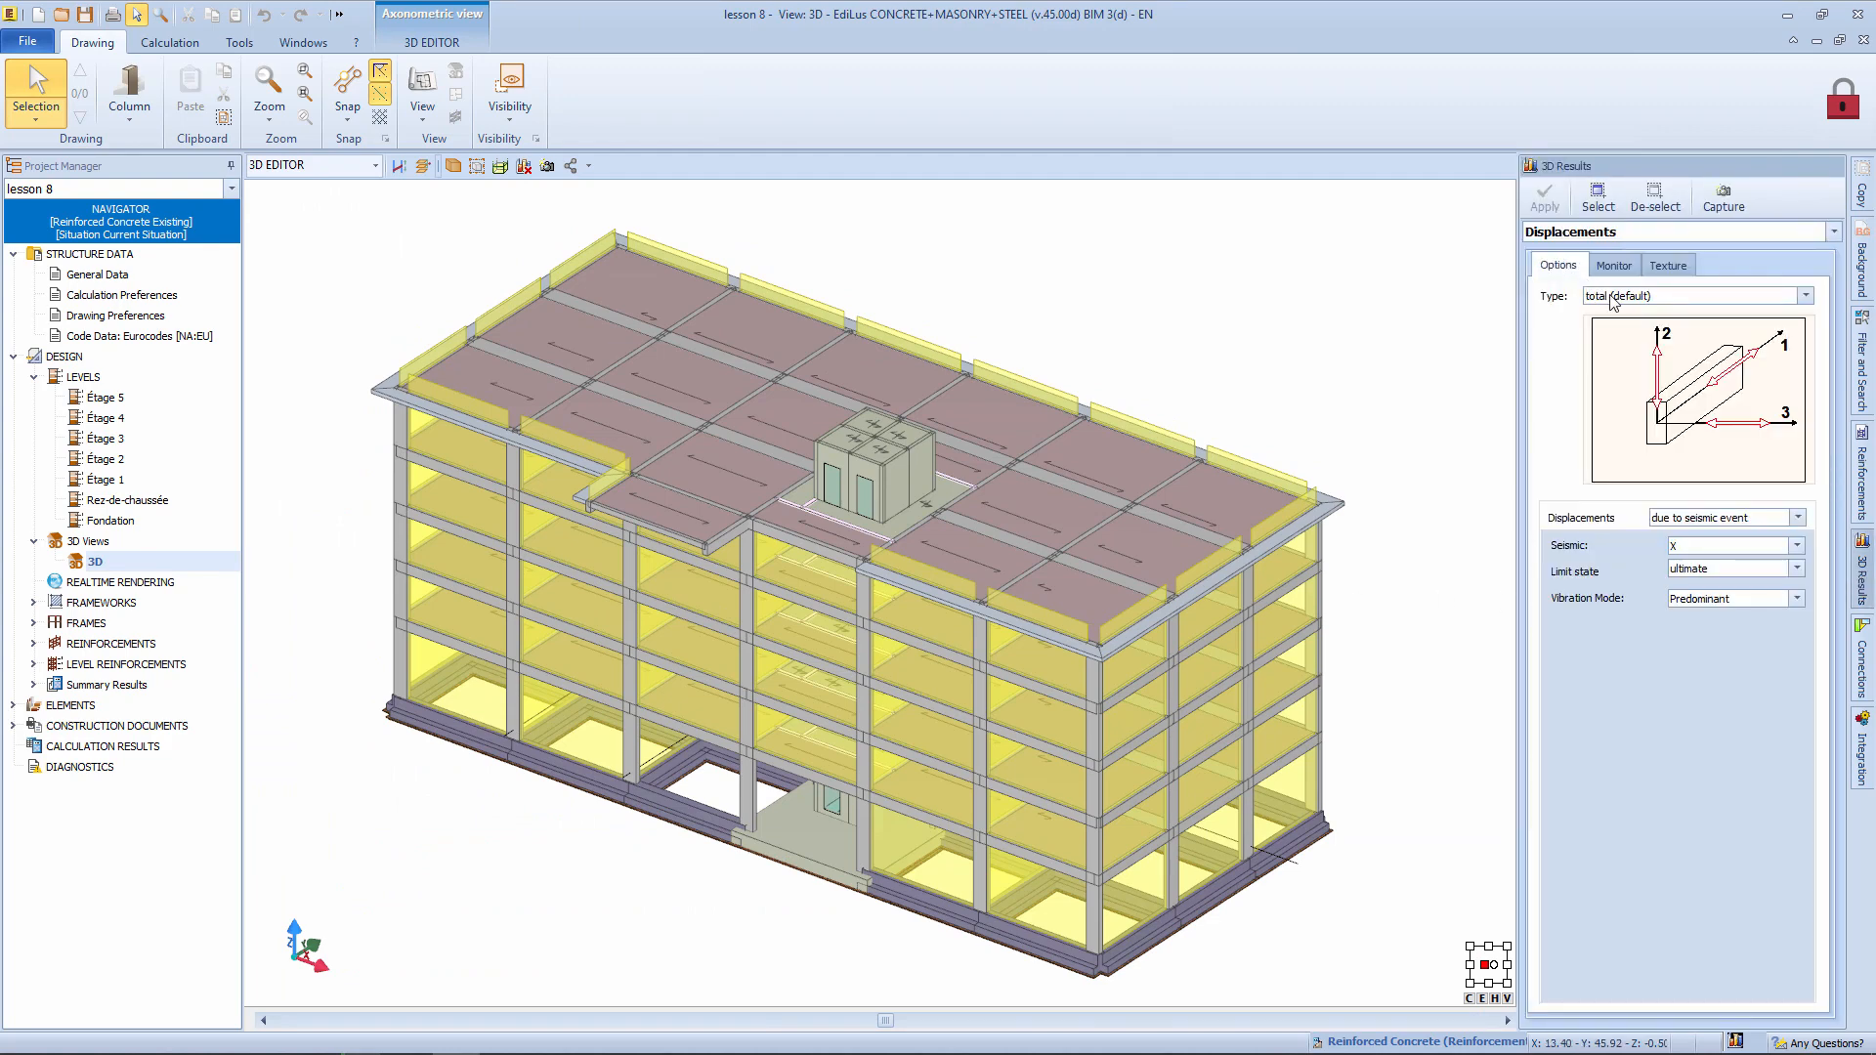
pyautogui.click(1611, 232)
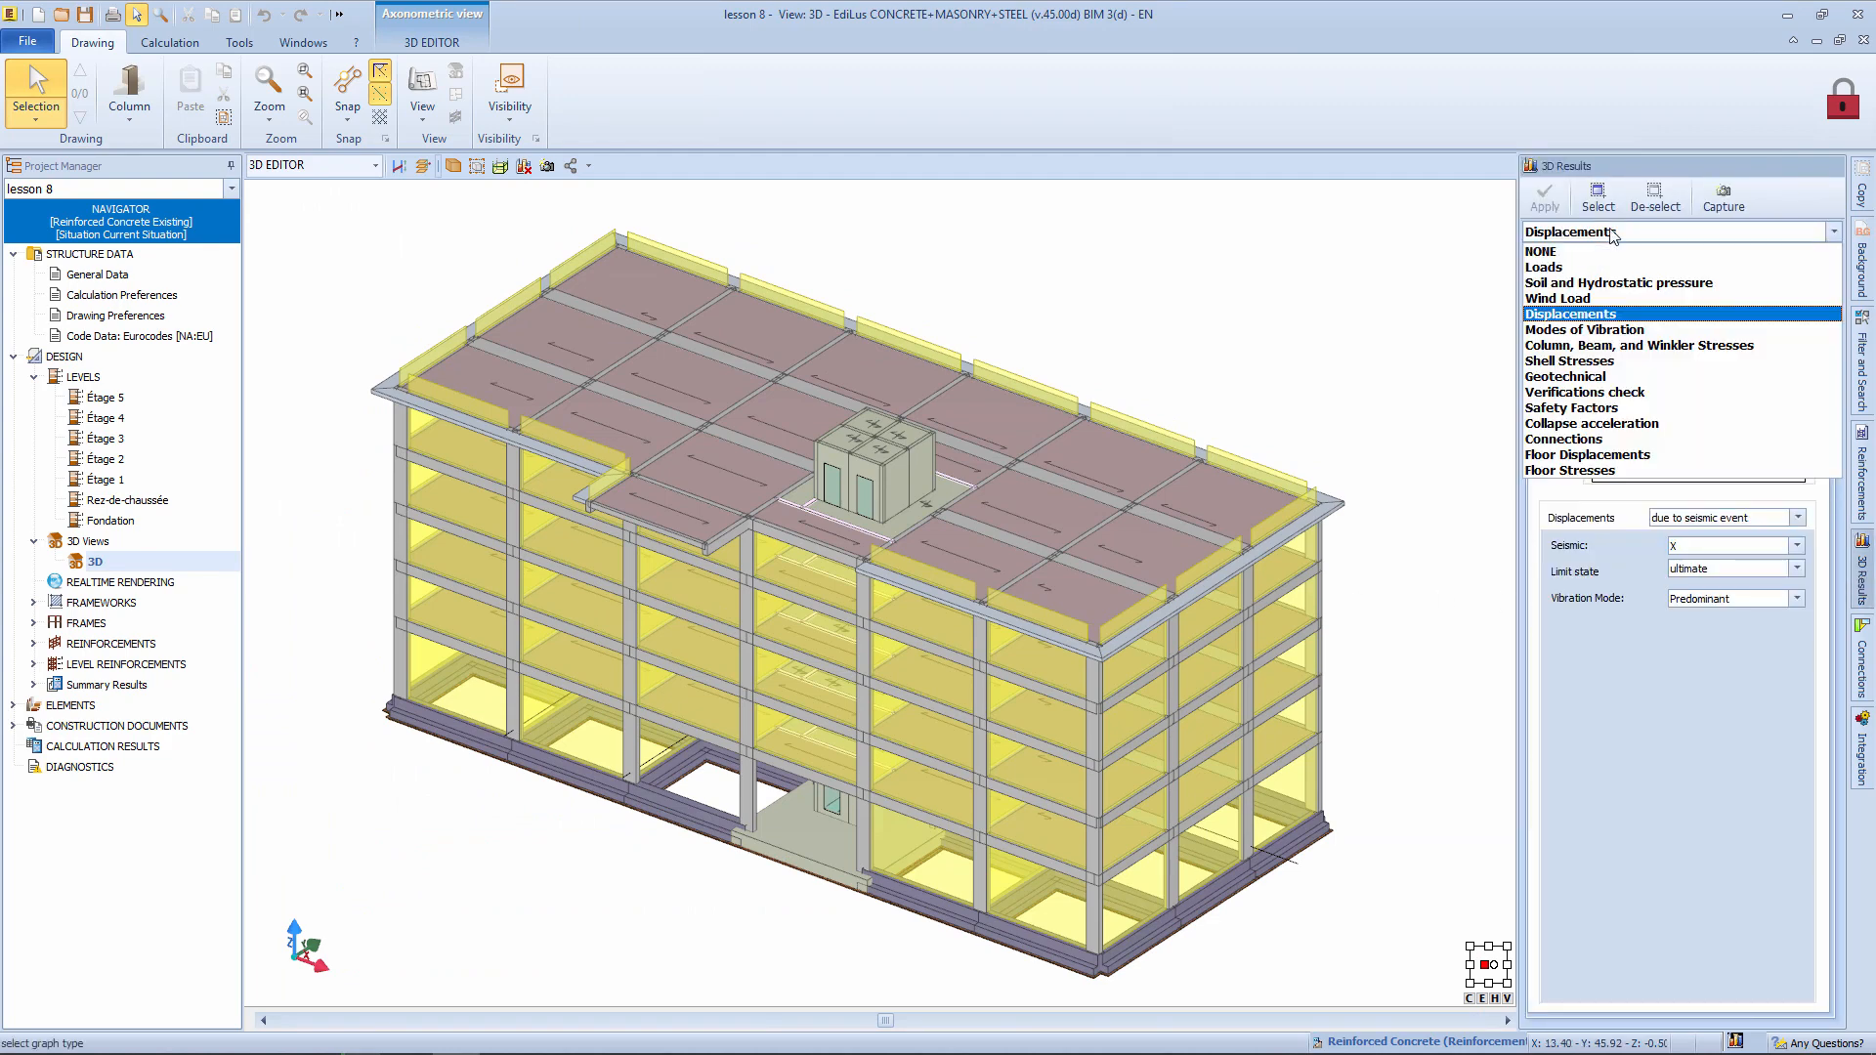
pyautogui.click(1625, 392)
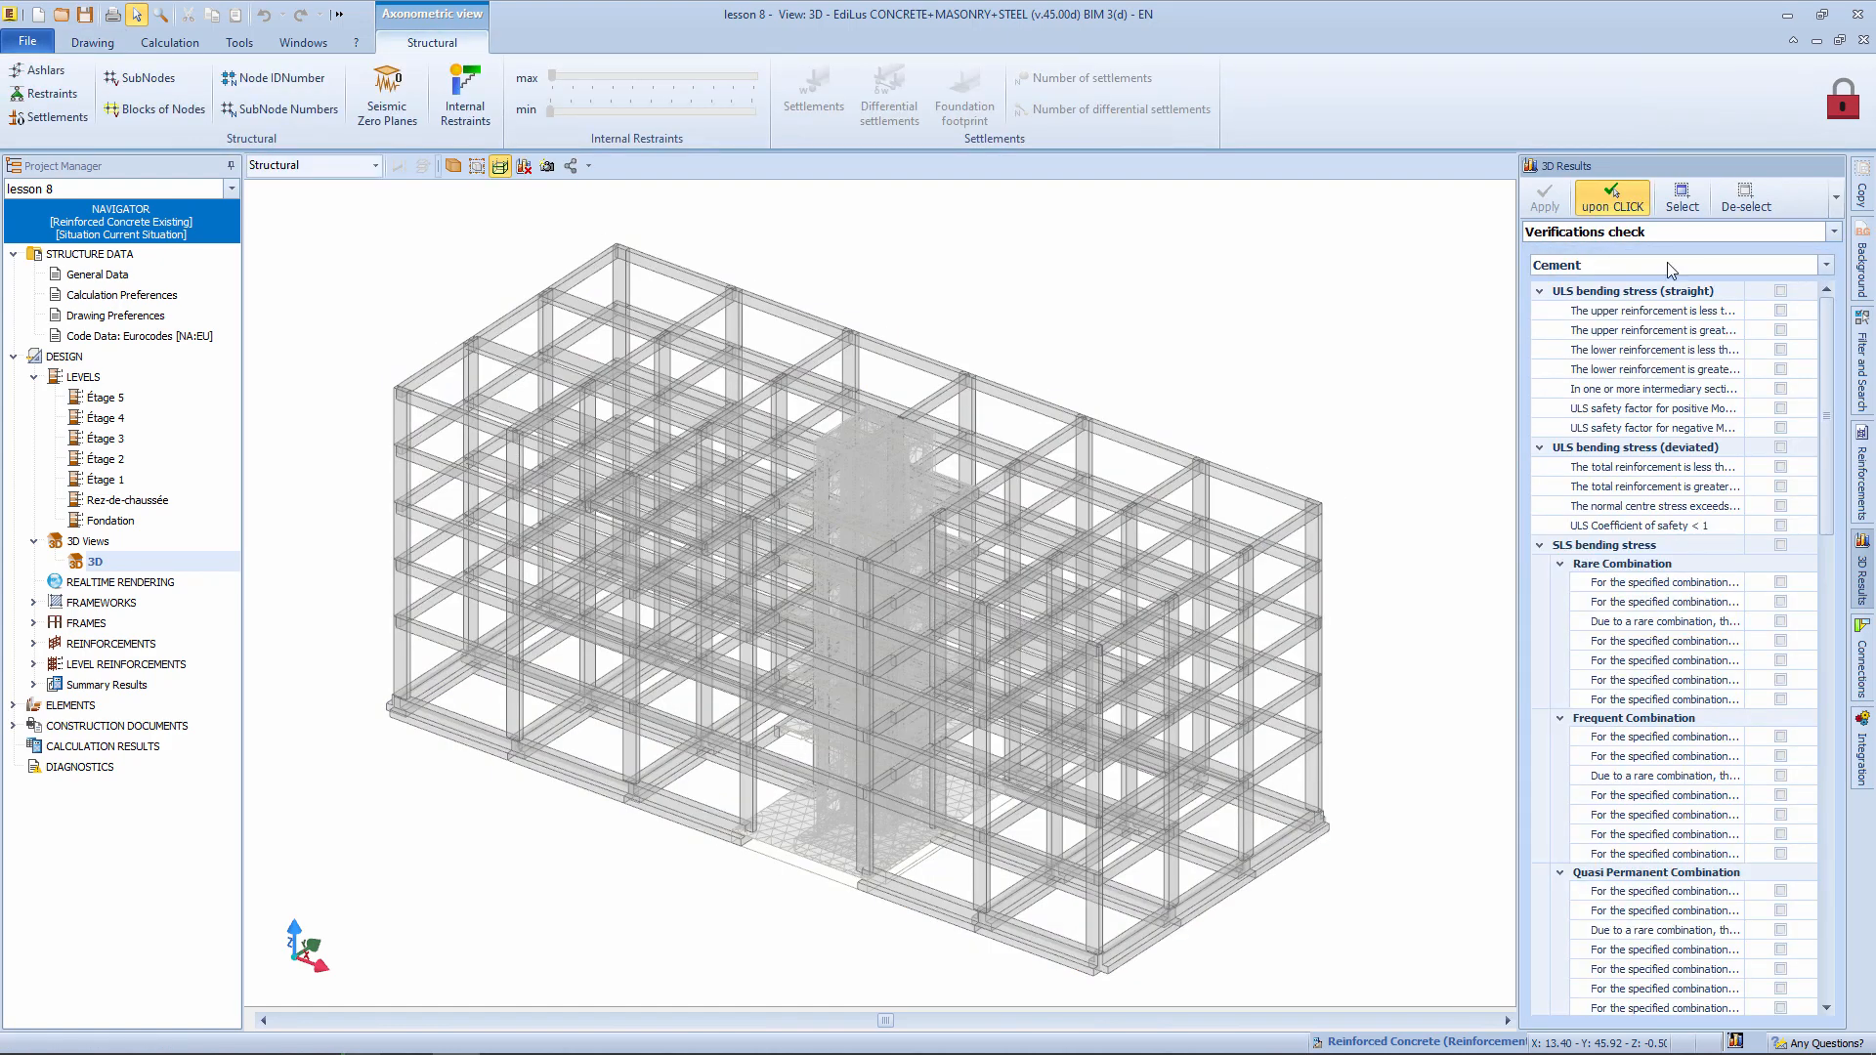
pyautogui.click(1780, 290)
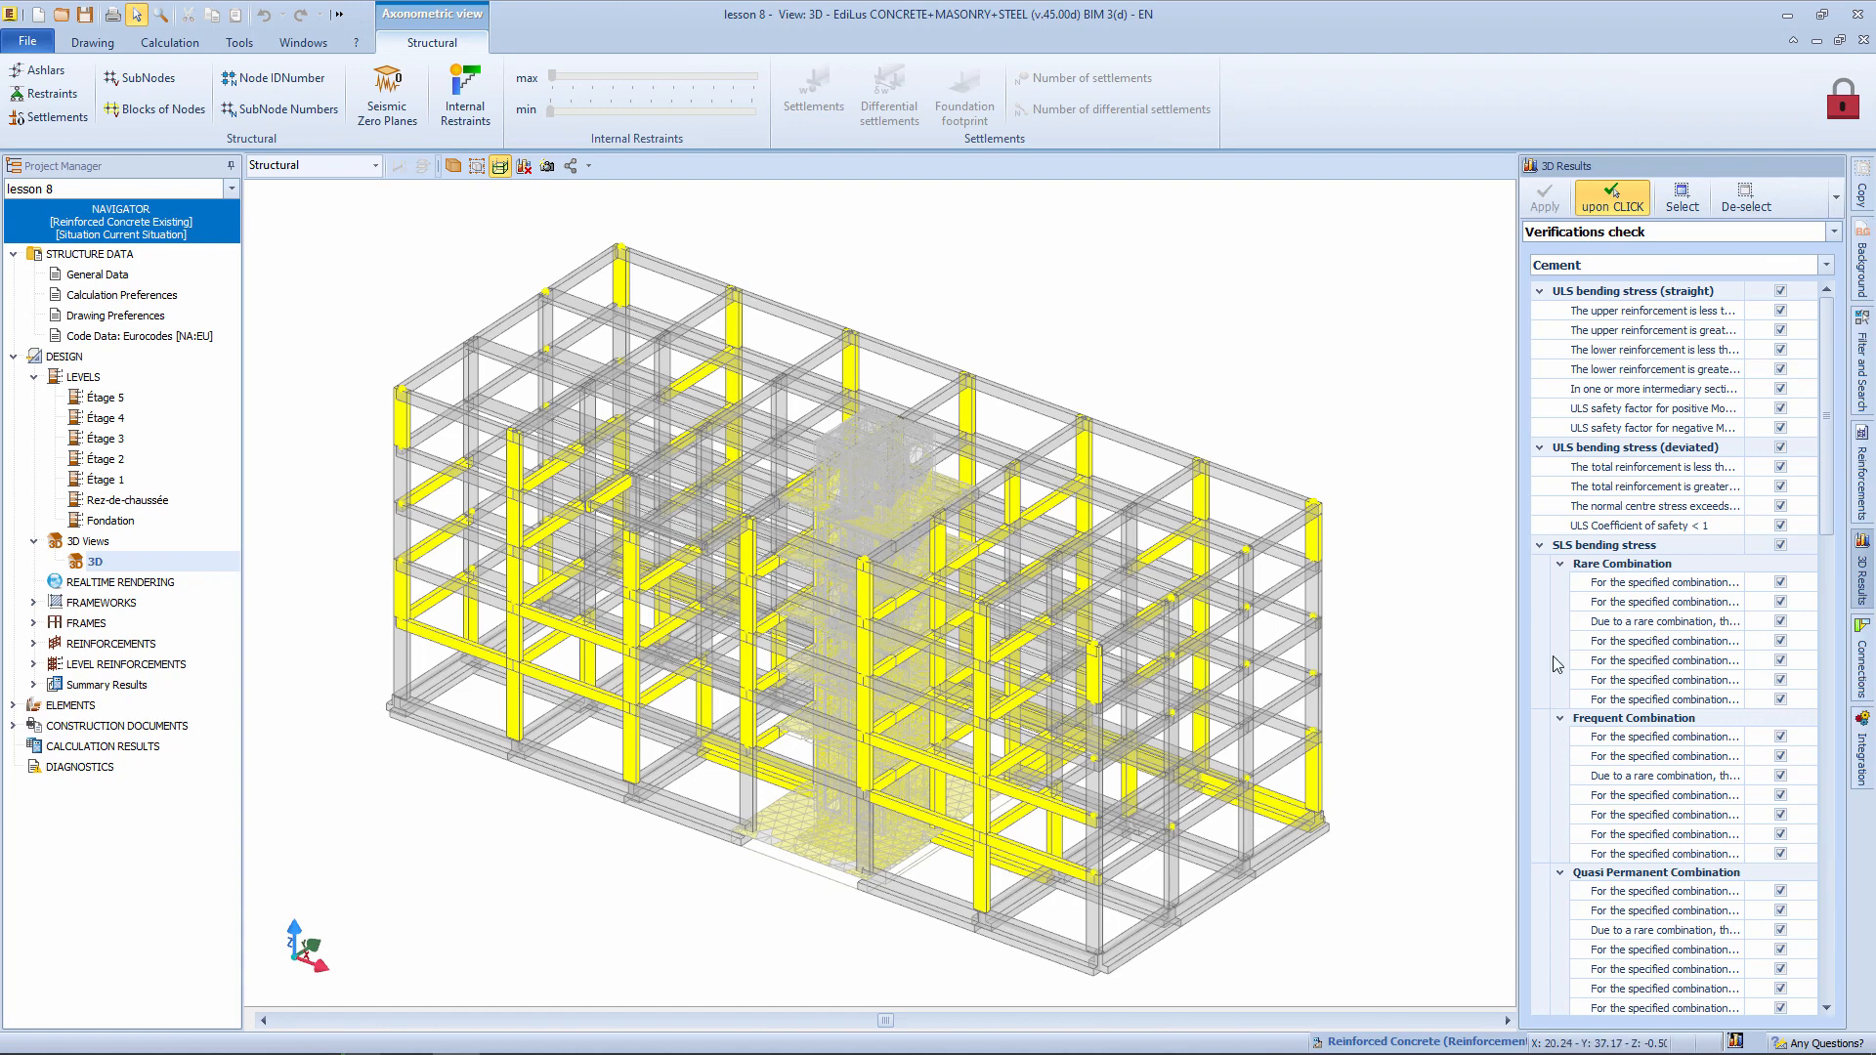
# Turn the ULS bending stress (straight) checks off and on to compare the highlighted members, and reset the result charts.
pyautogui.click(1780, 291)
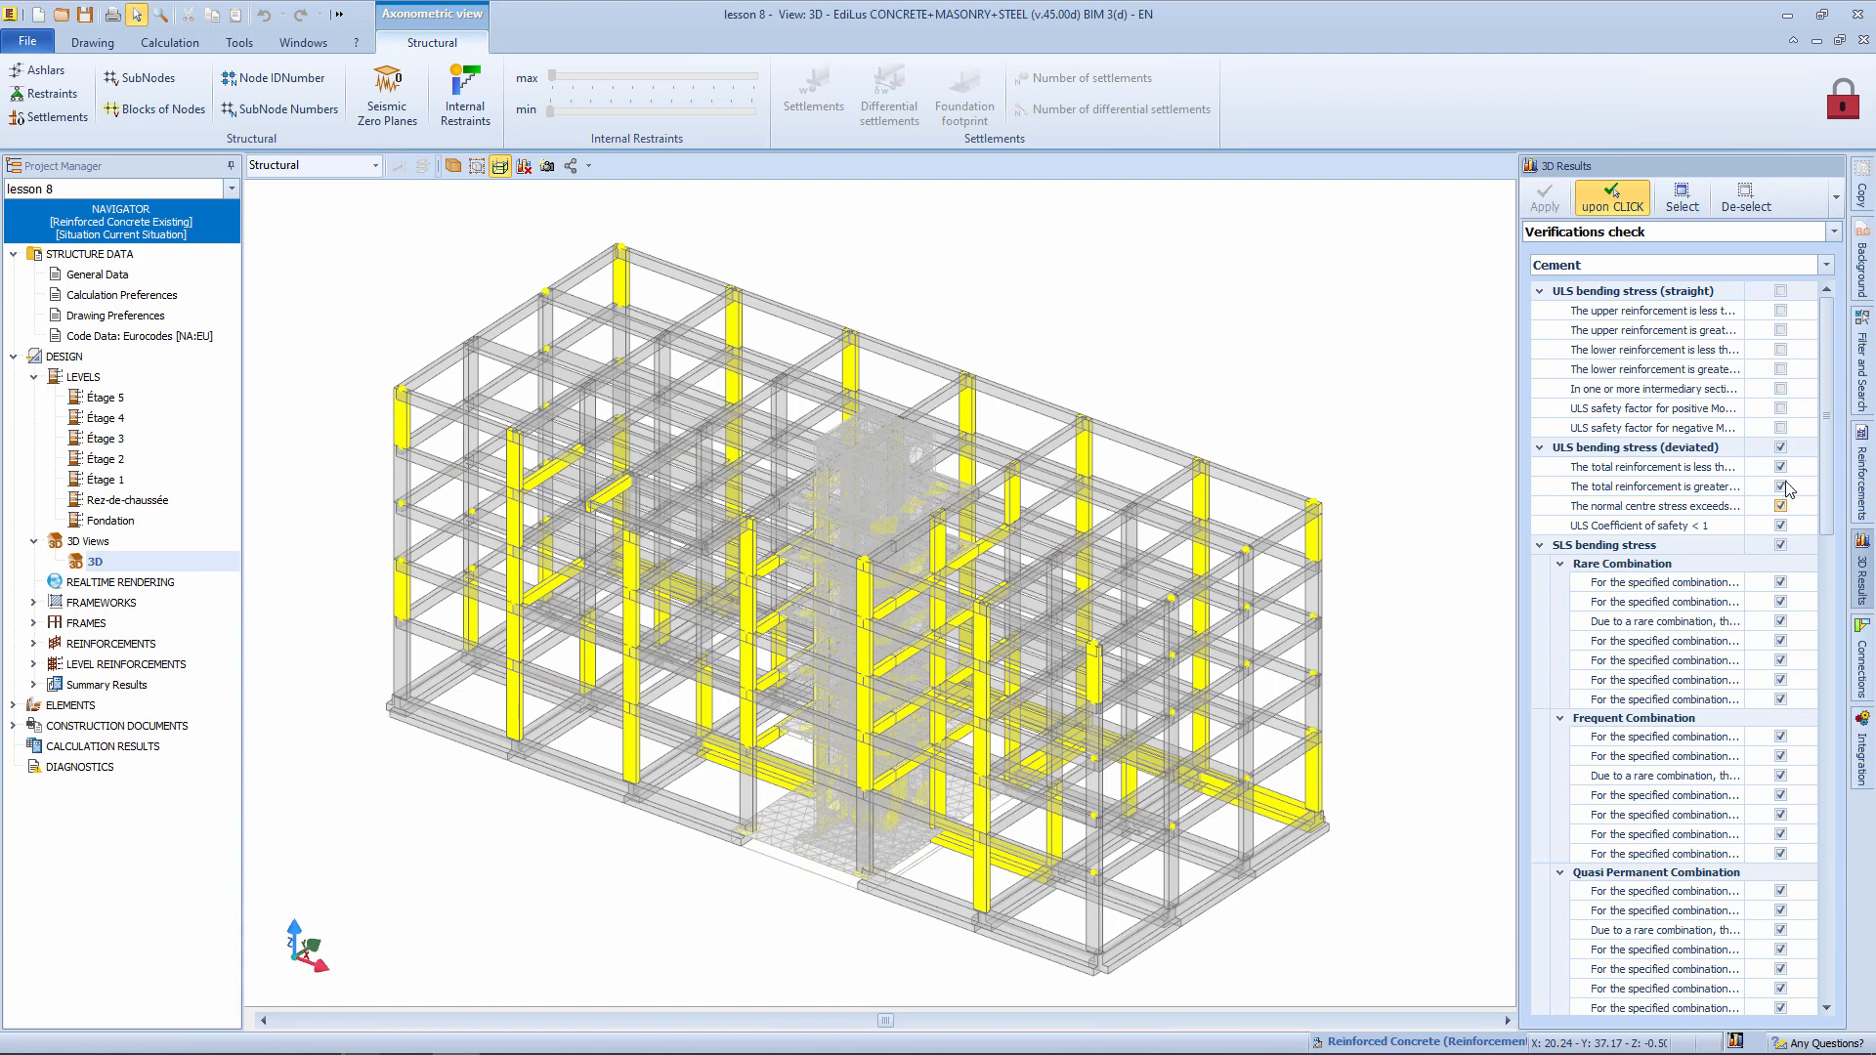
pyautogui.click(1780, 291)
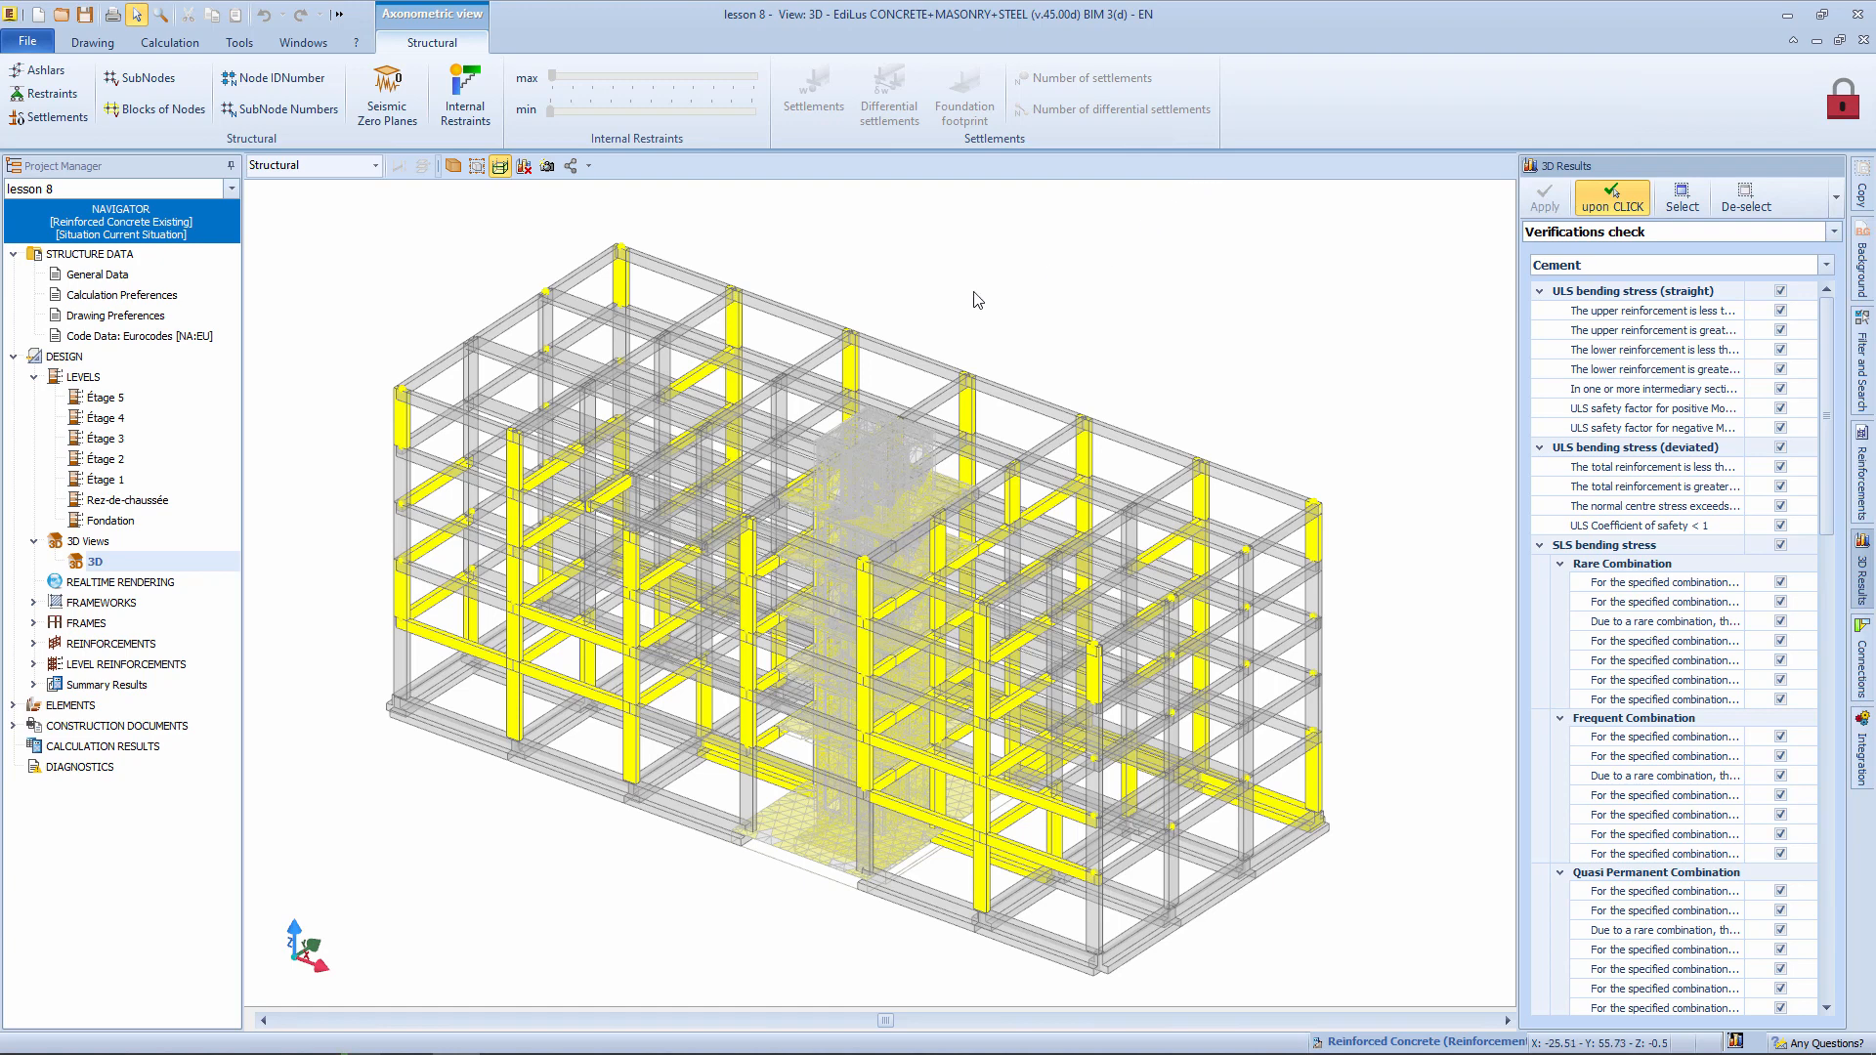
pyautogui.click(524, 166)
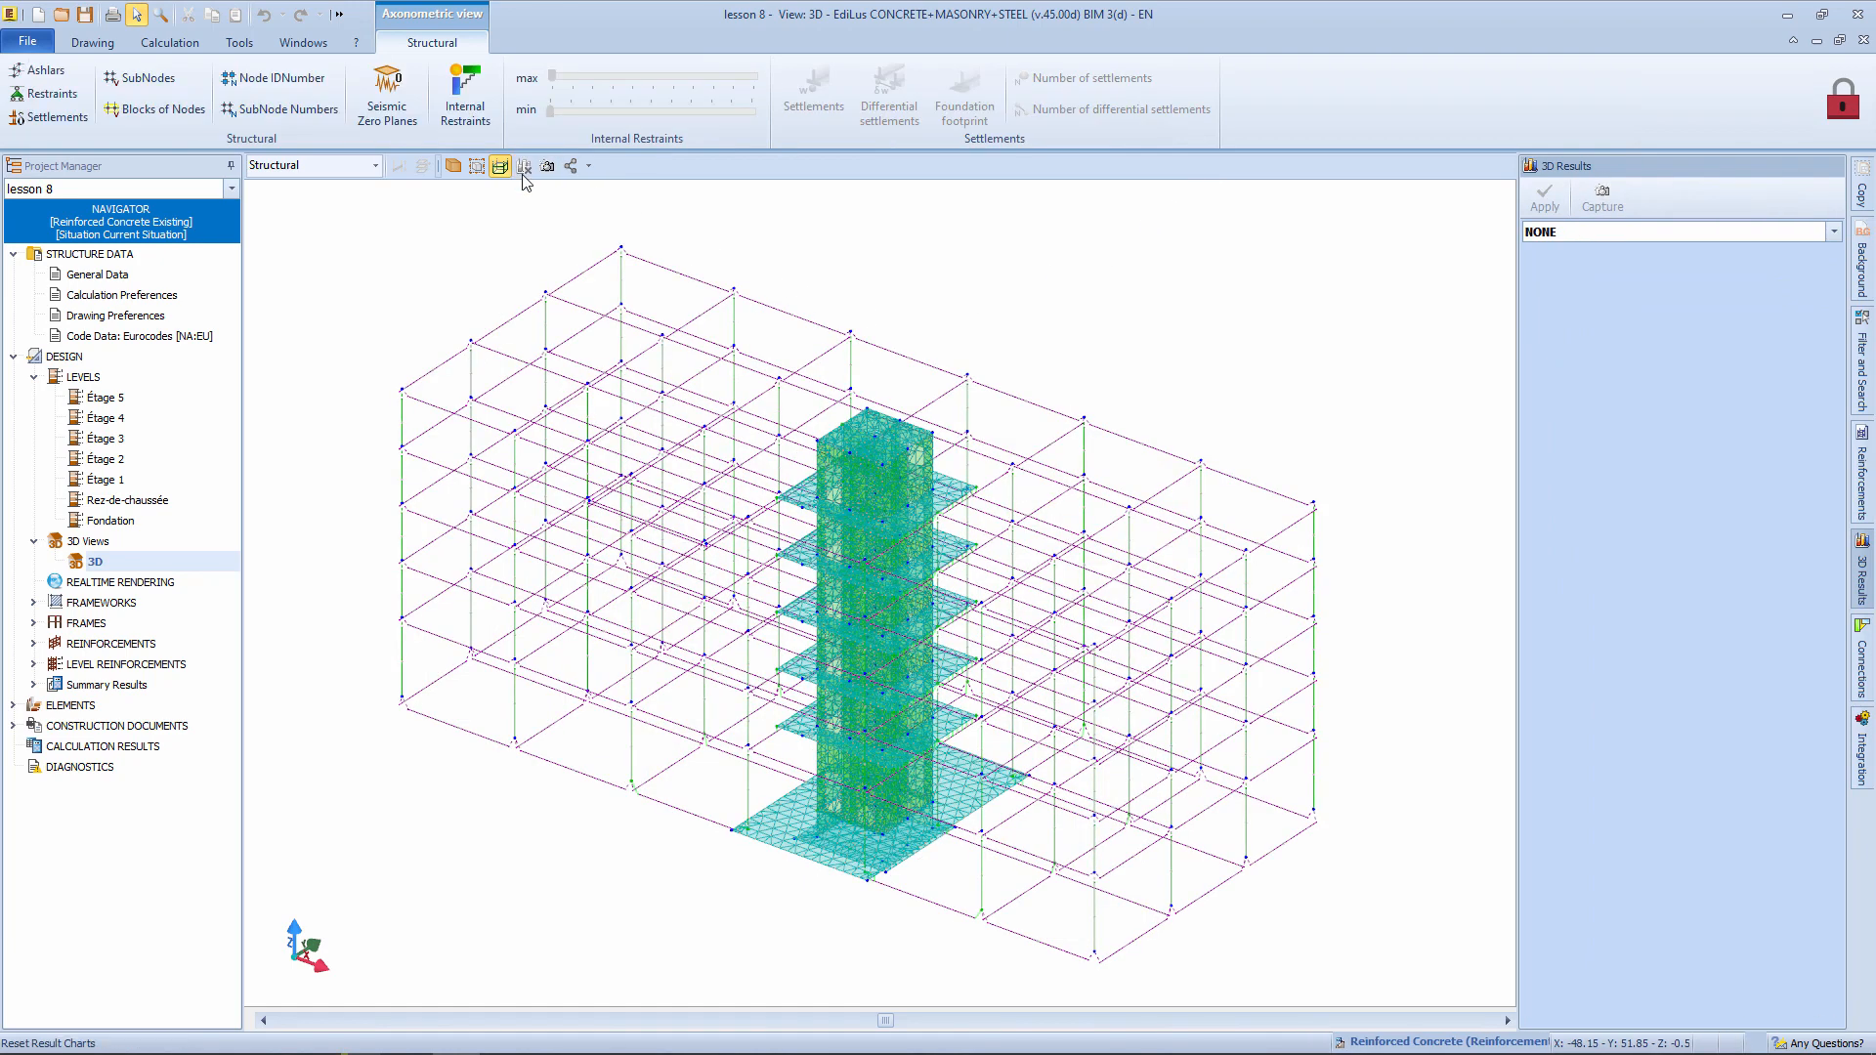
# Display the percentage collapse acceleration for Bending or Compressive Bending, lowering the upper limit of the colour scale to 100%.
pyautogui.click(1700, 233)
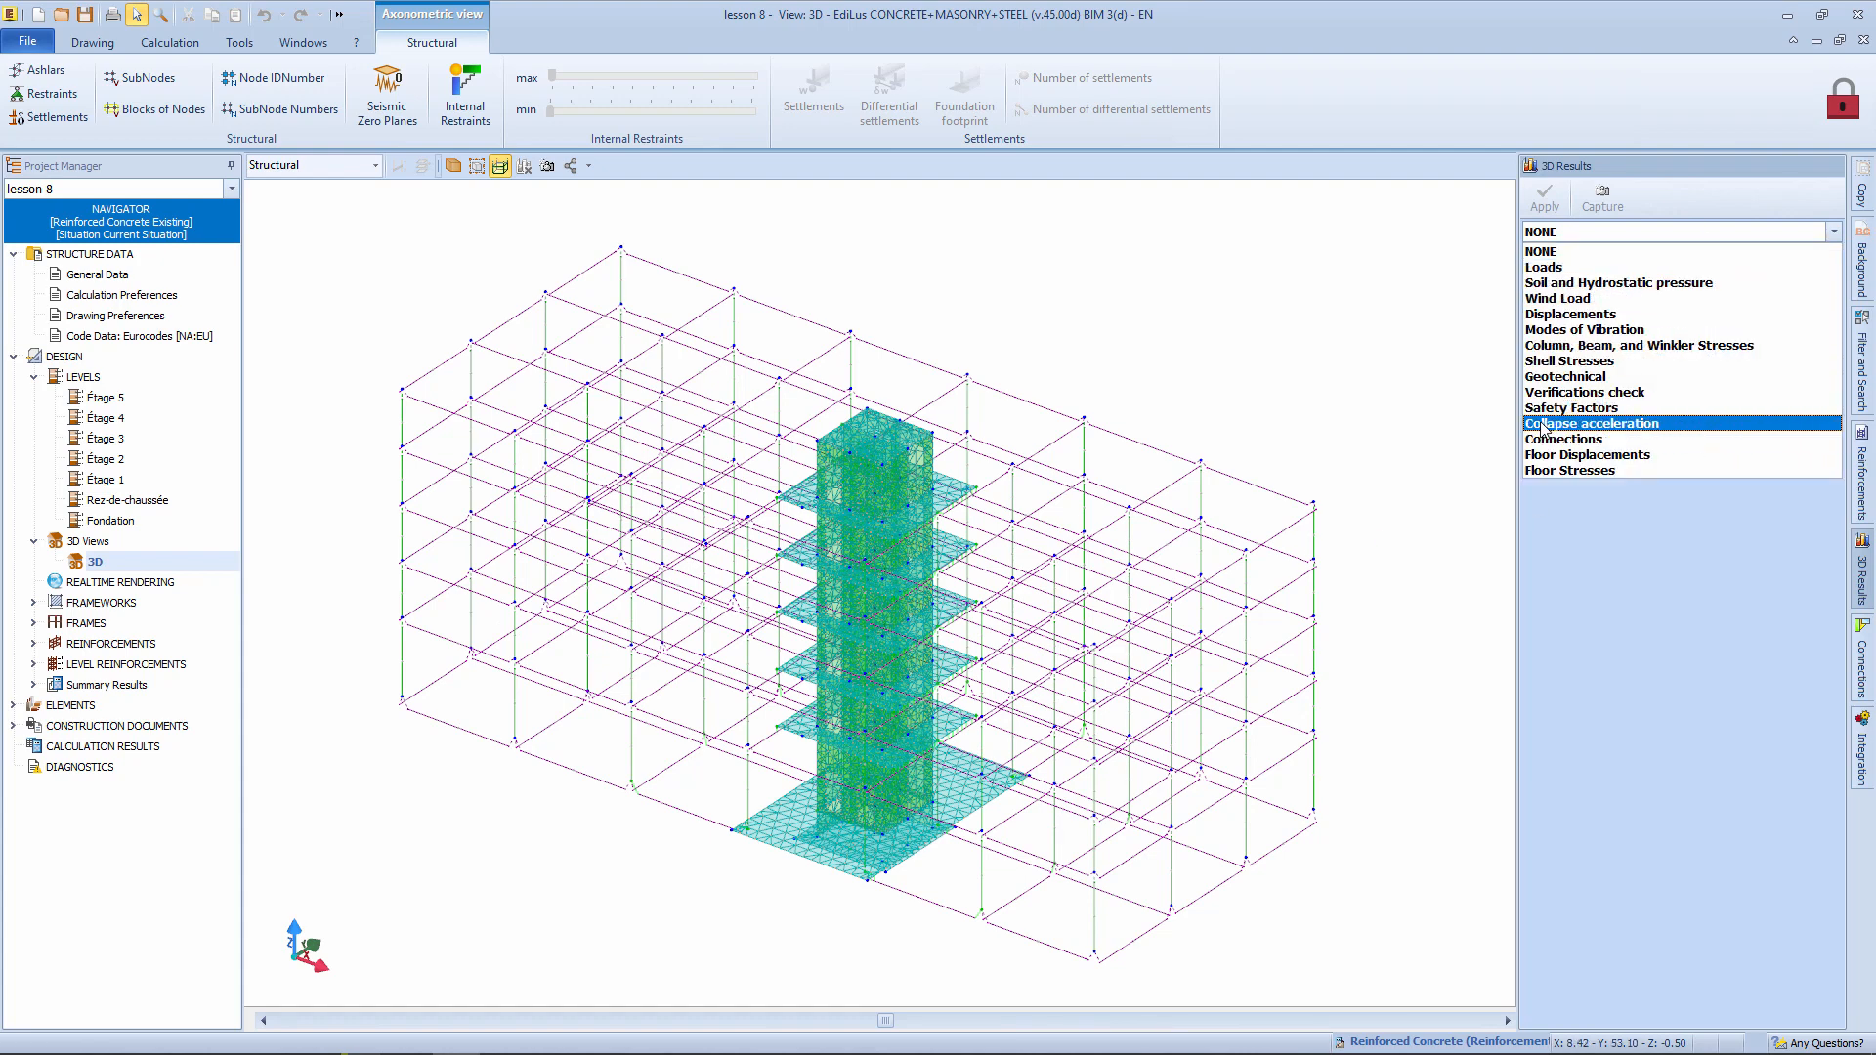
pyautogui.click(1700, 423)
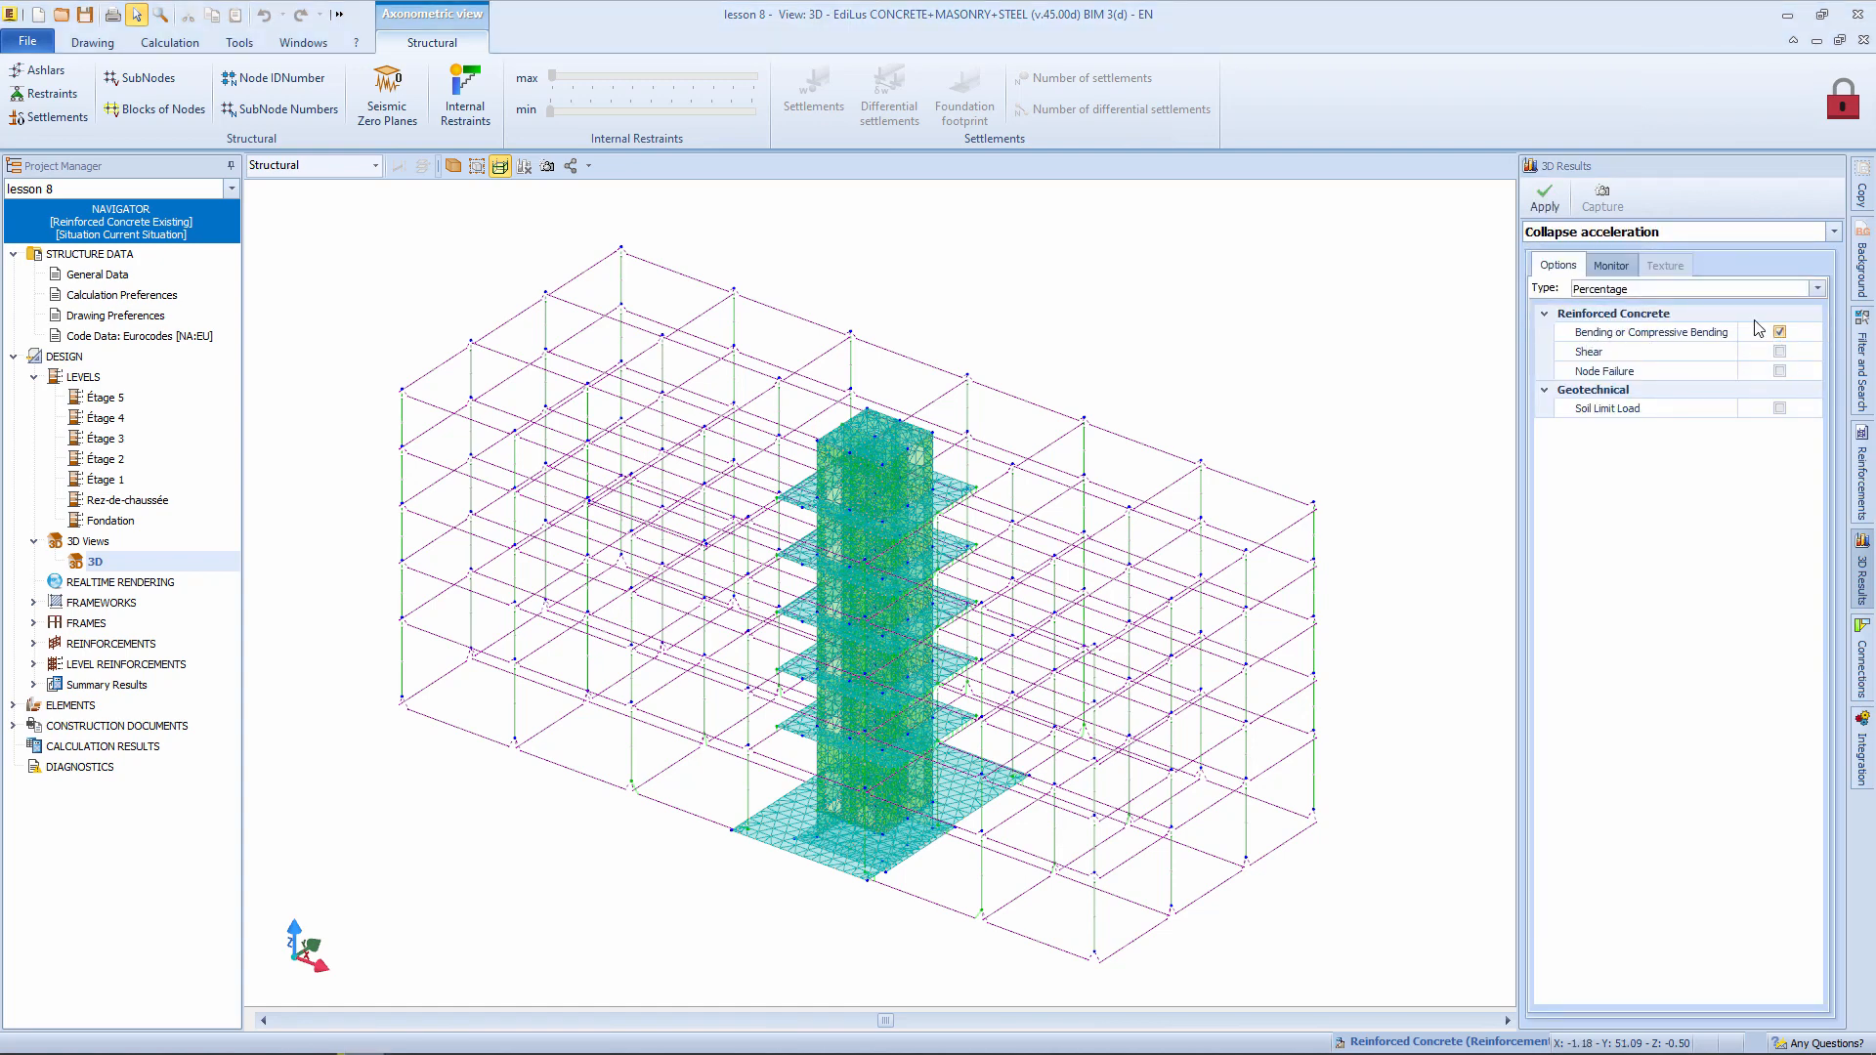
pyautogui.click(1555, 209)
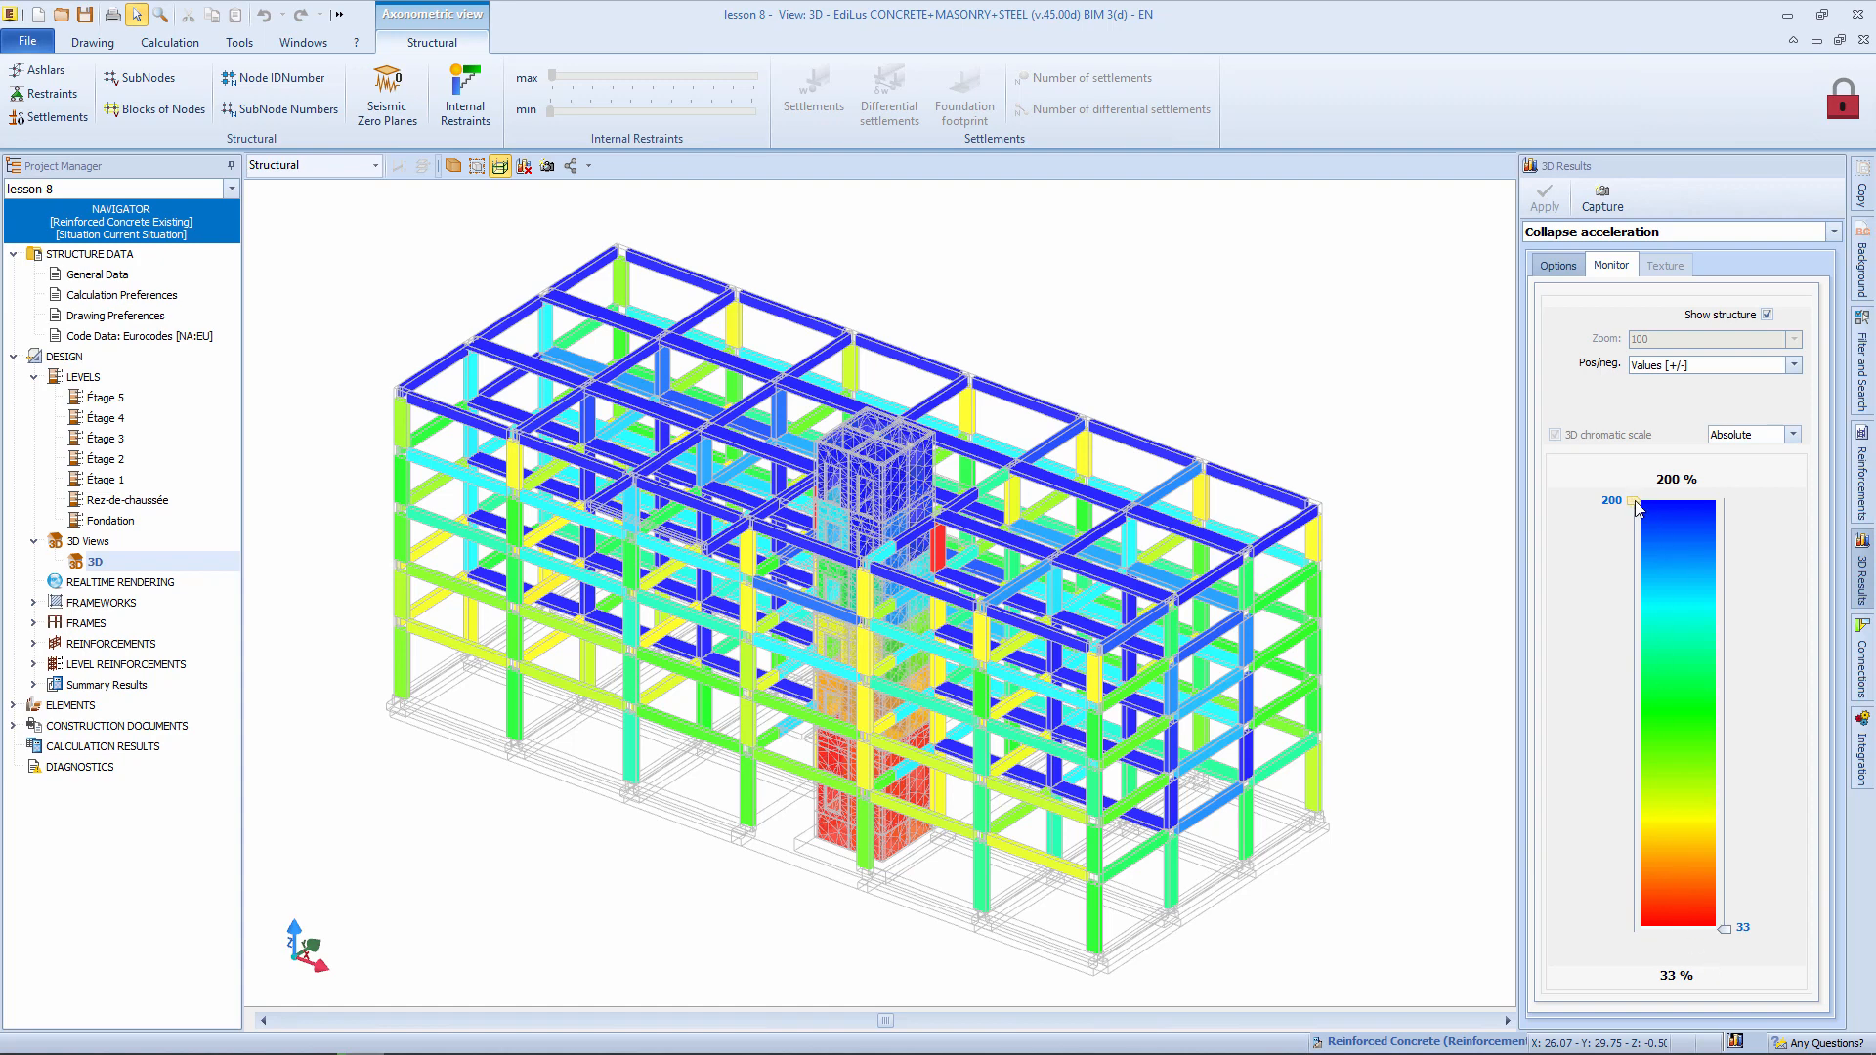
pyautogui.moveTo(1634, 500); pyautogui.dragTo(1632, 766)
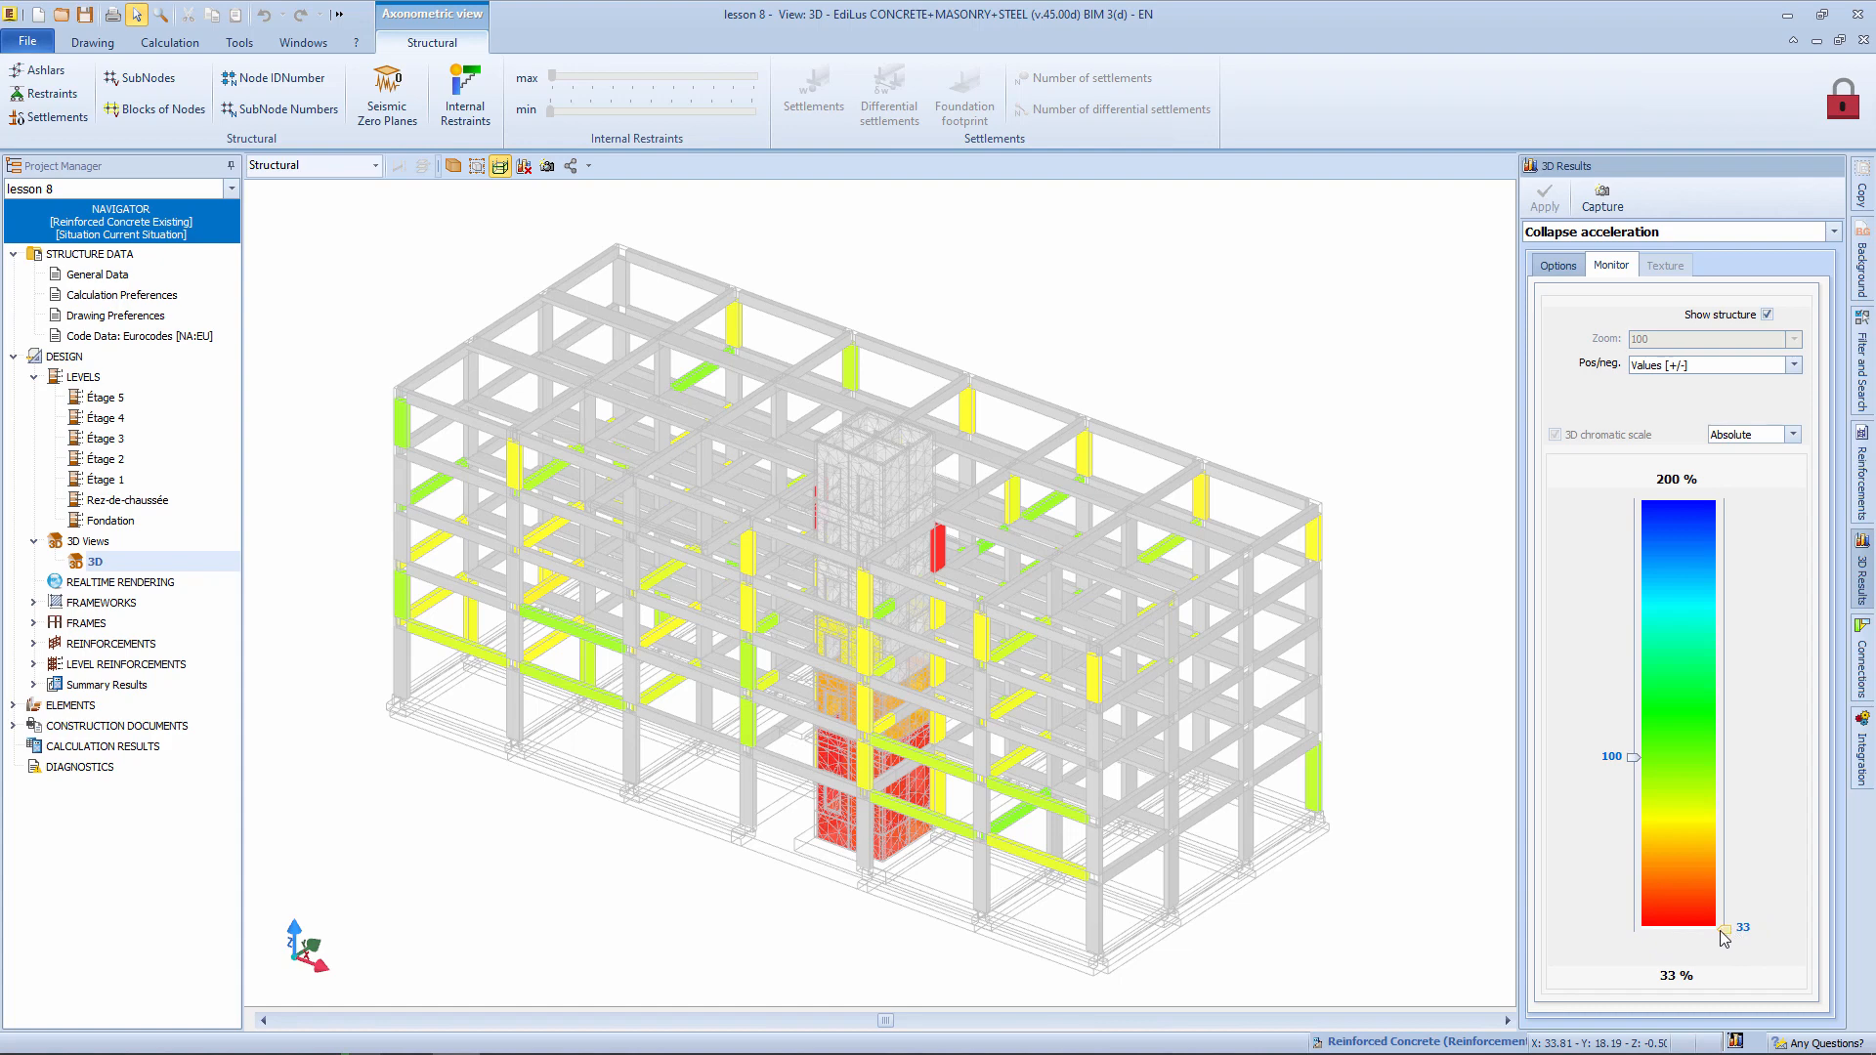
# Display the collapse acceleration for Node Failure and show its colour scale.
pyautogui.click(1559, 270)
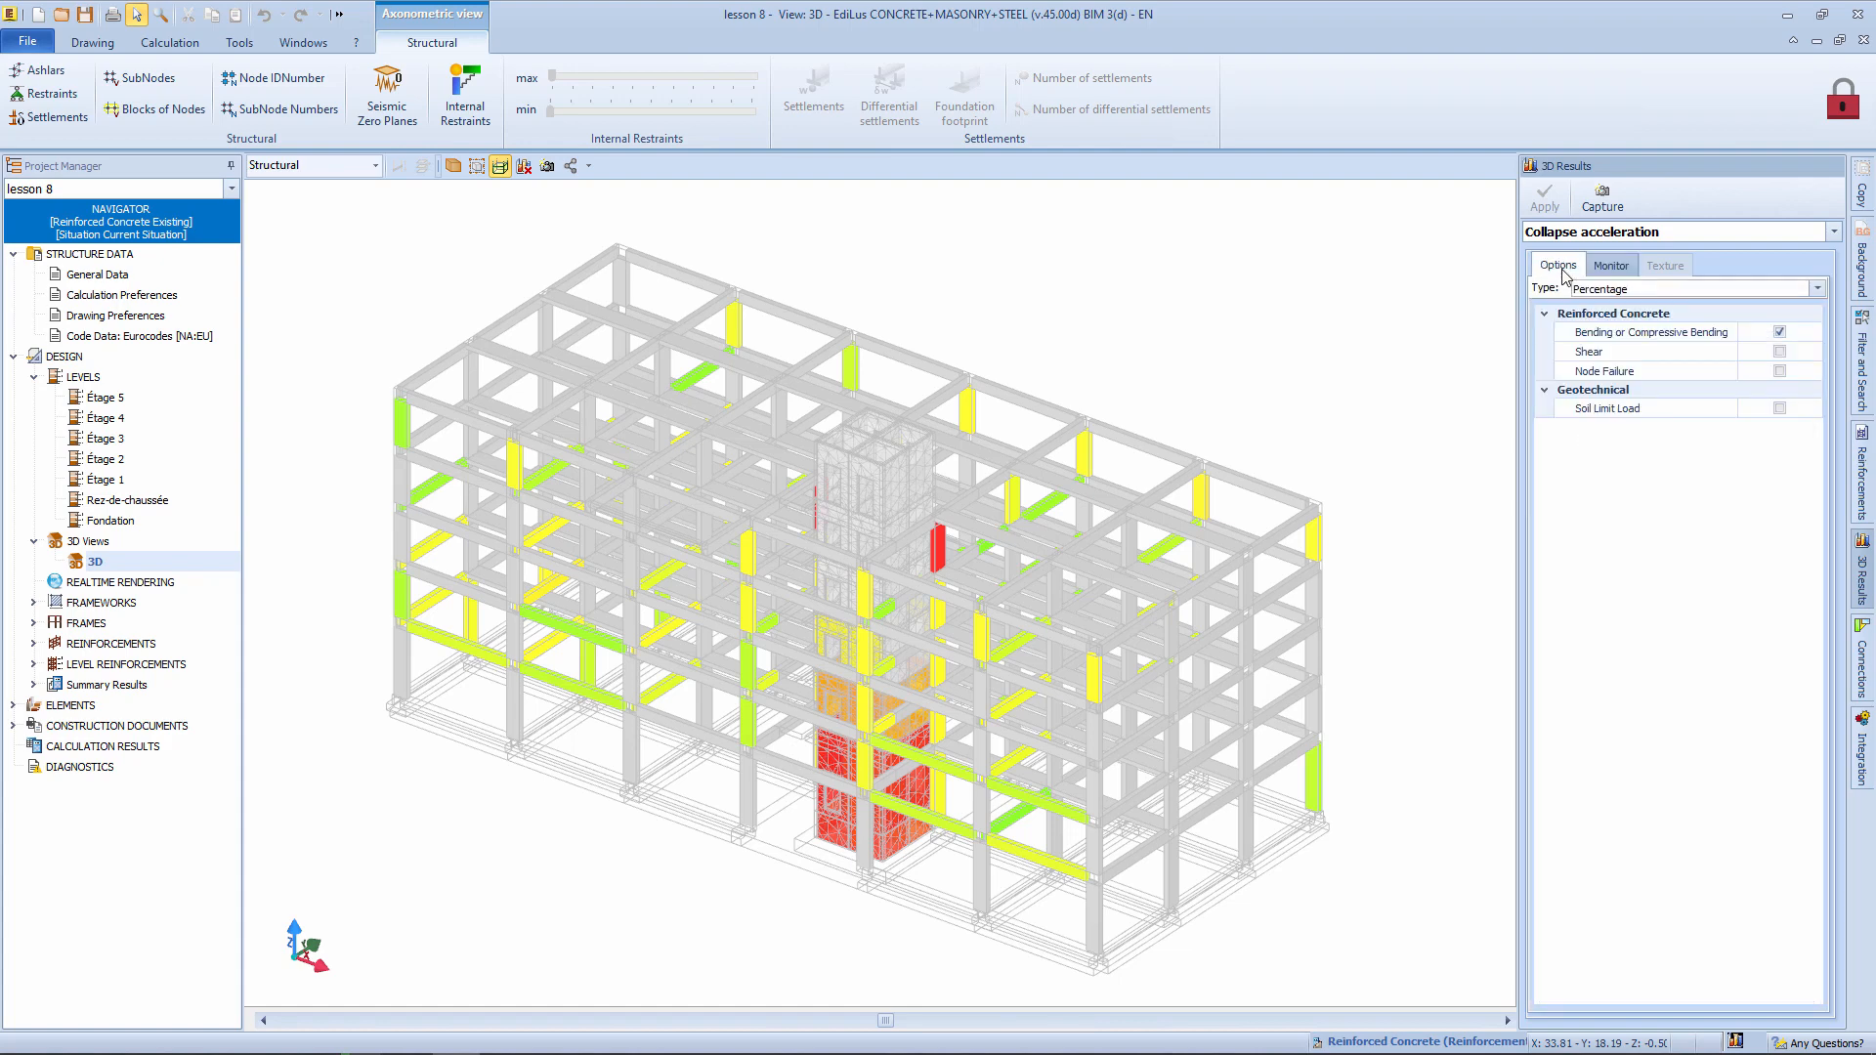
pyautogui.click(1781, 372)
pyautogui.click(1545, 198)
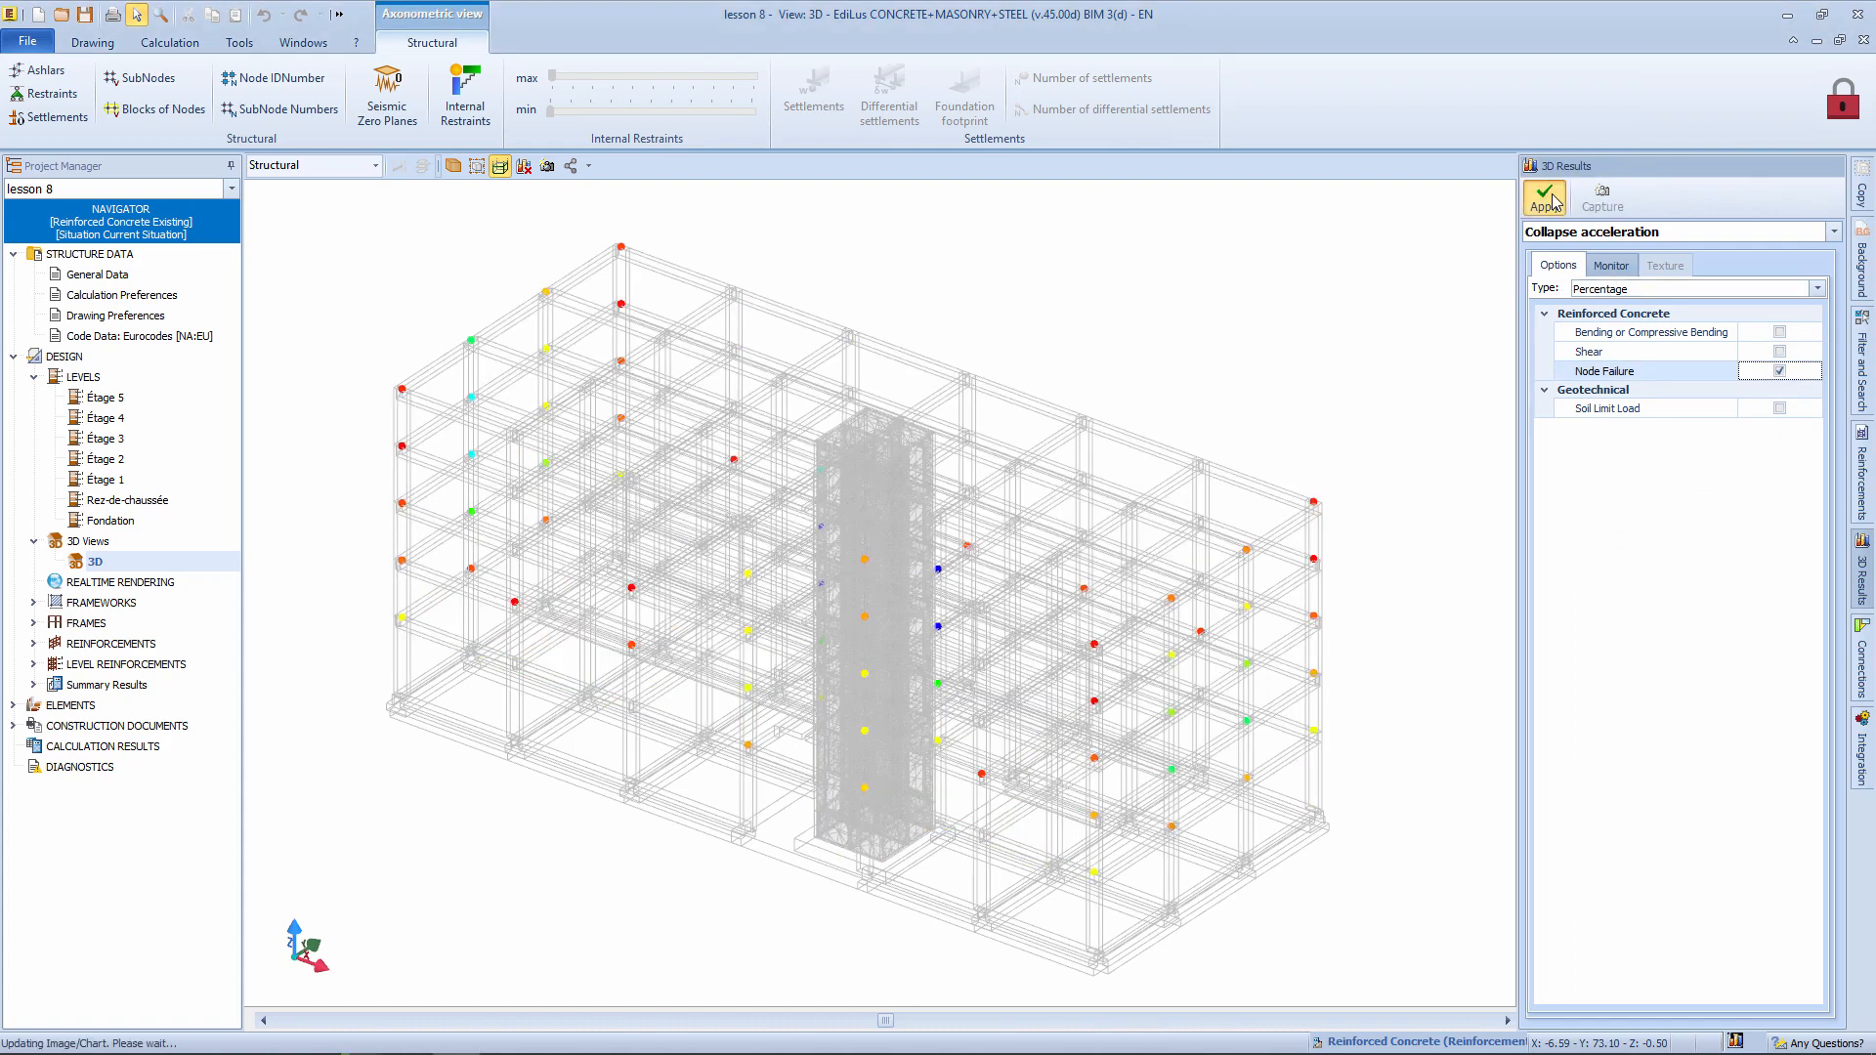
pyautogui.click(1611, 265)
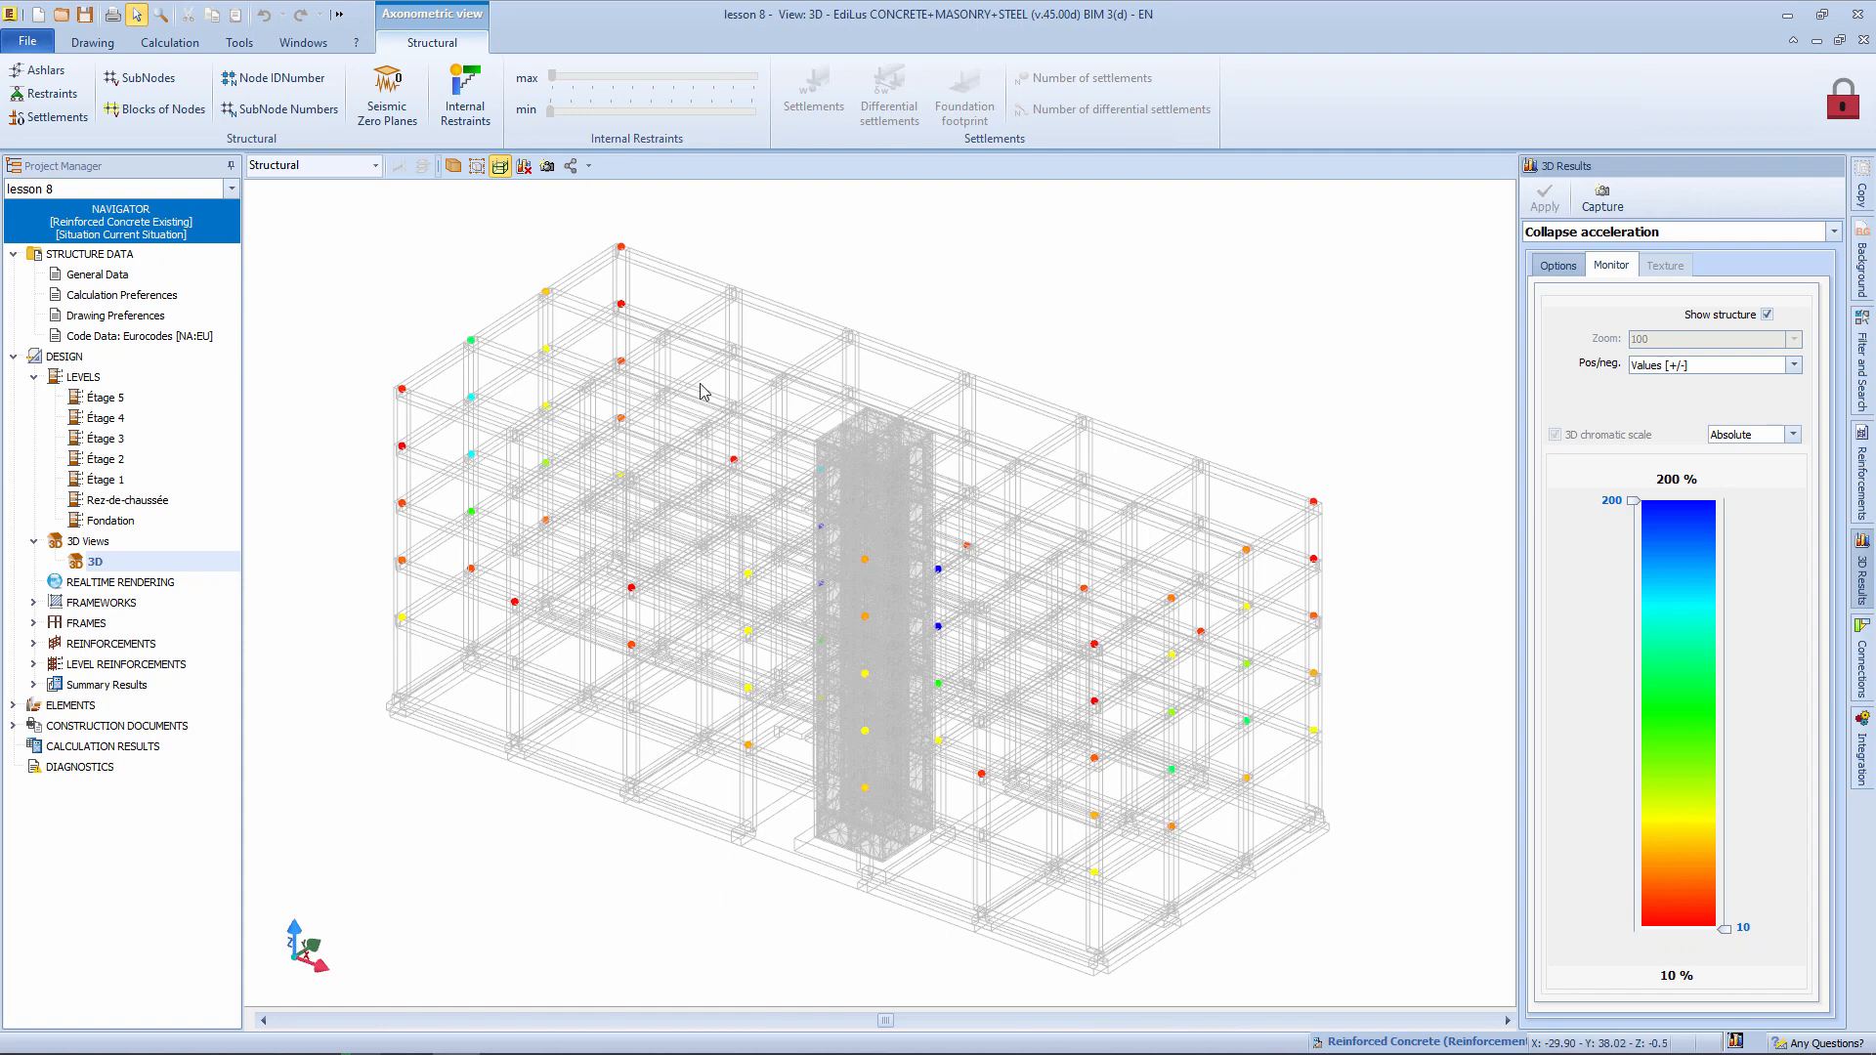
# Clear the collapse acceleration chart and return the model to the 3D EDITOR view mode.
pyautogui.click(428, 168)
pyautogui.click(375, 165)
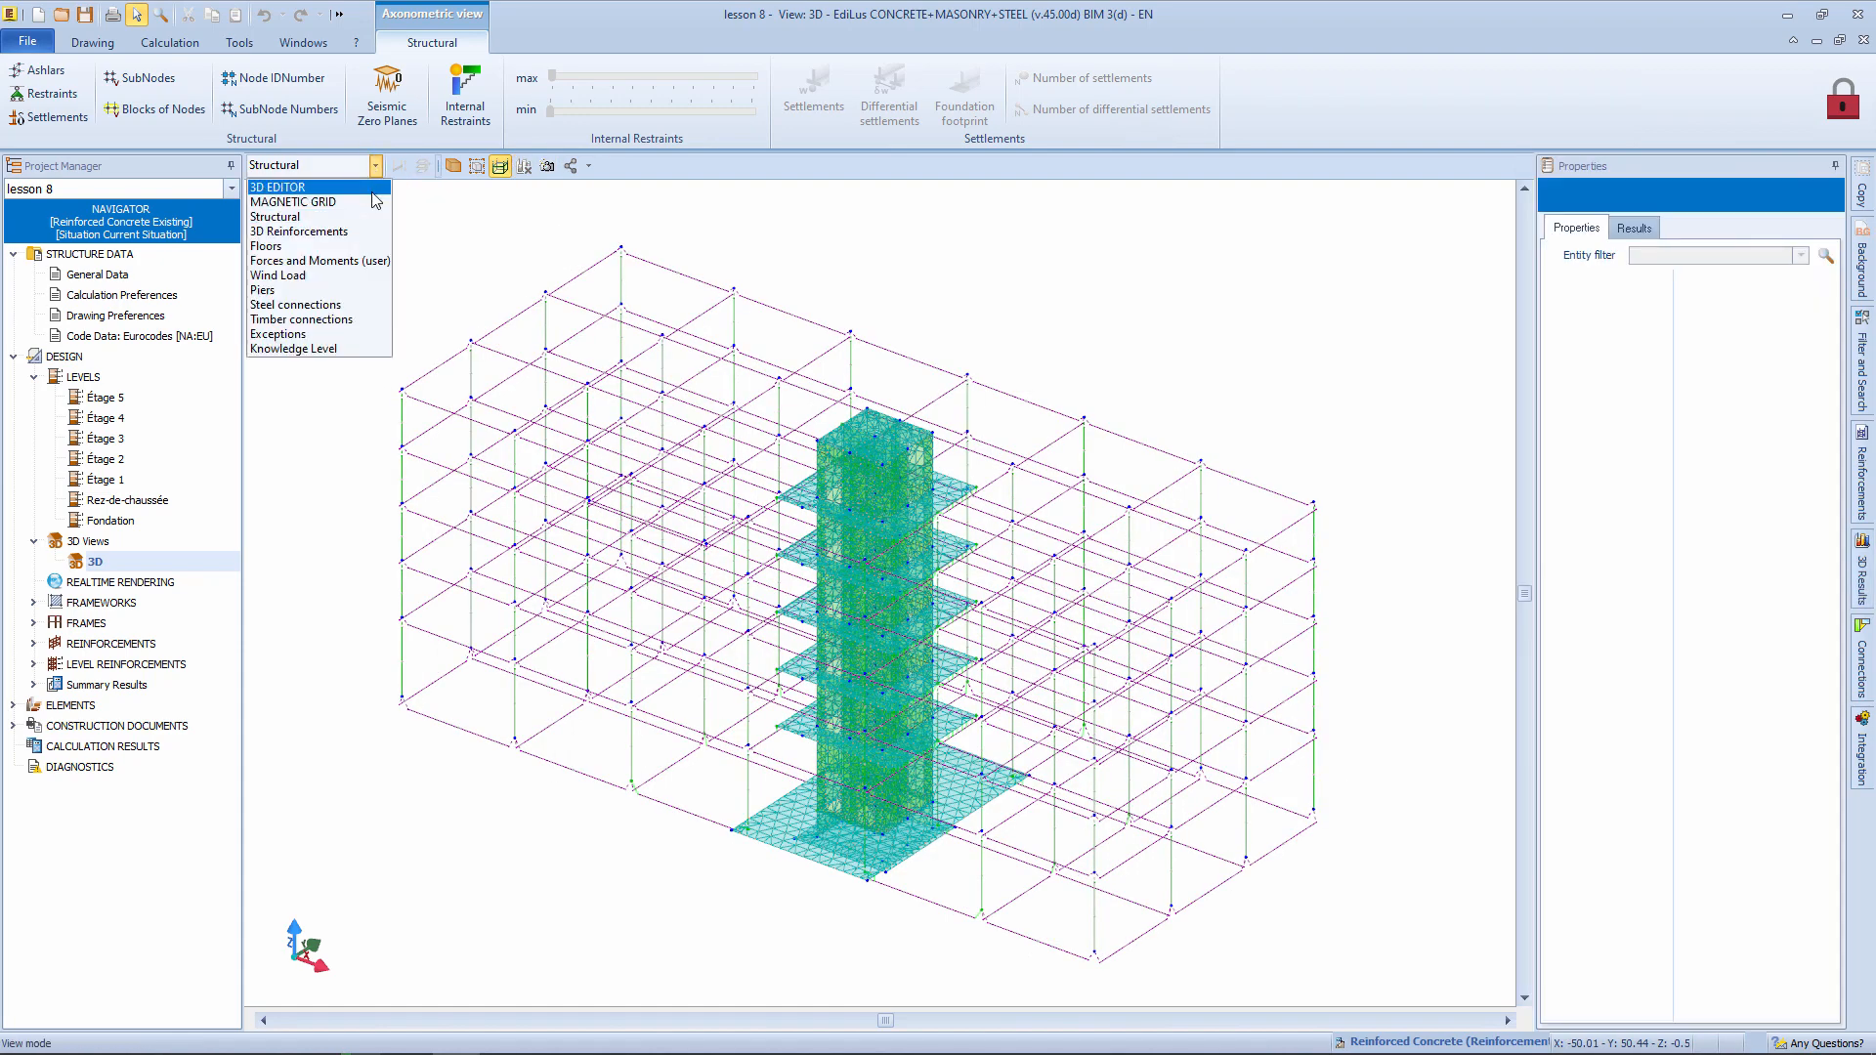
pyautogui.click(294, 194)
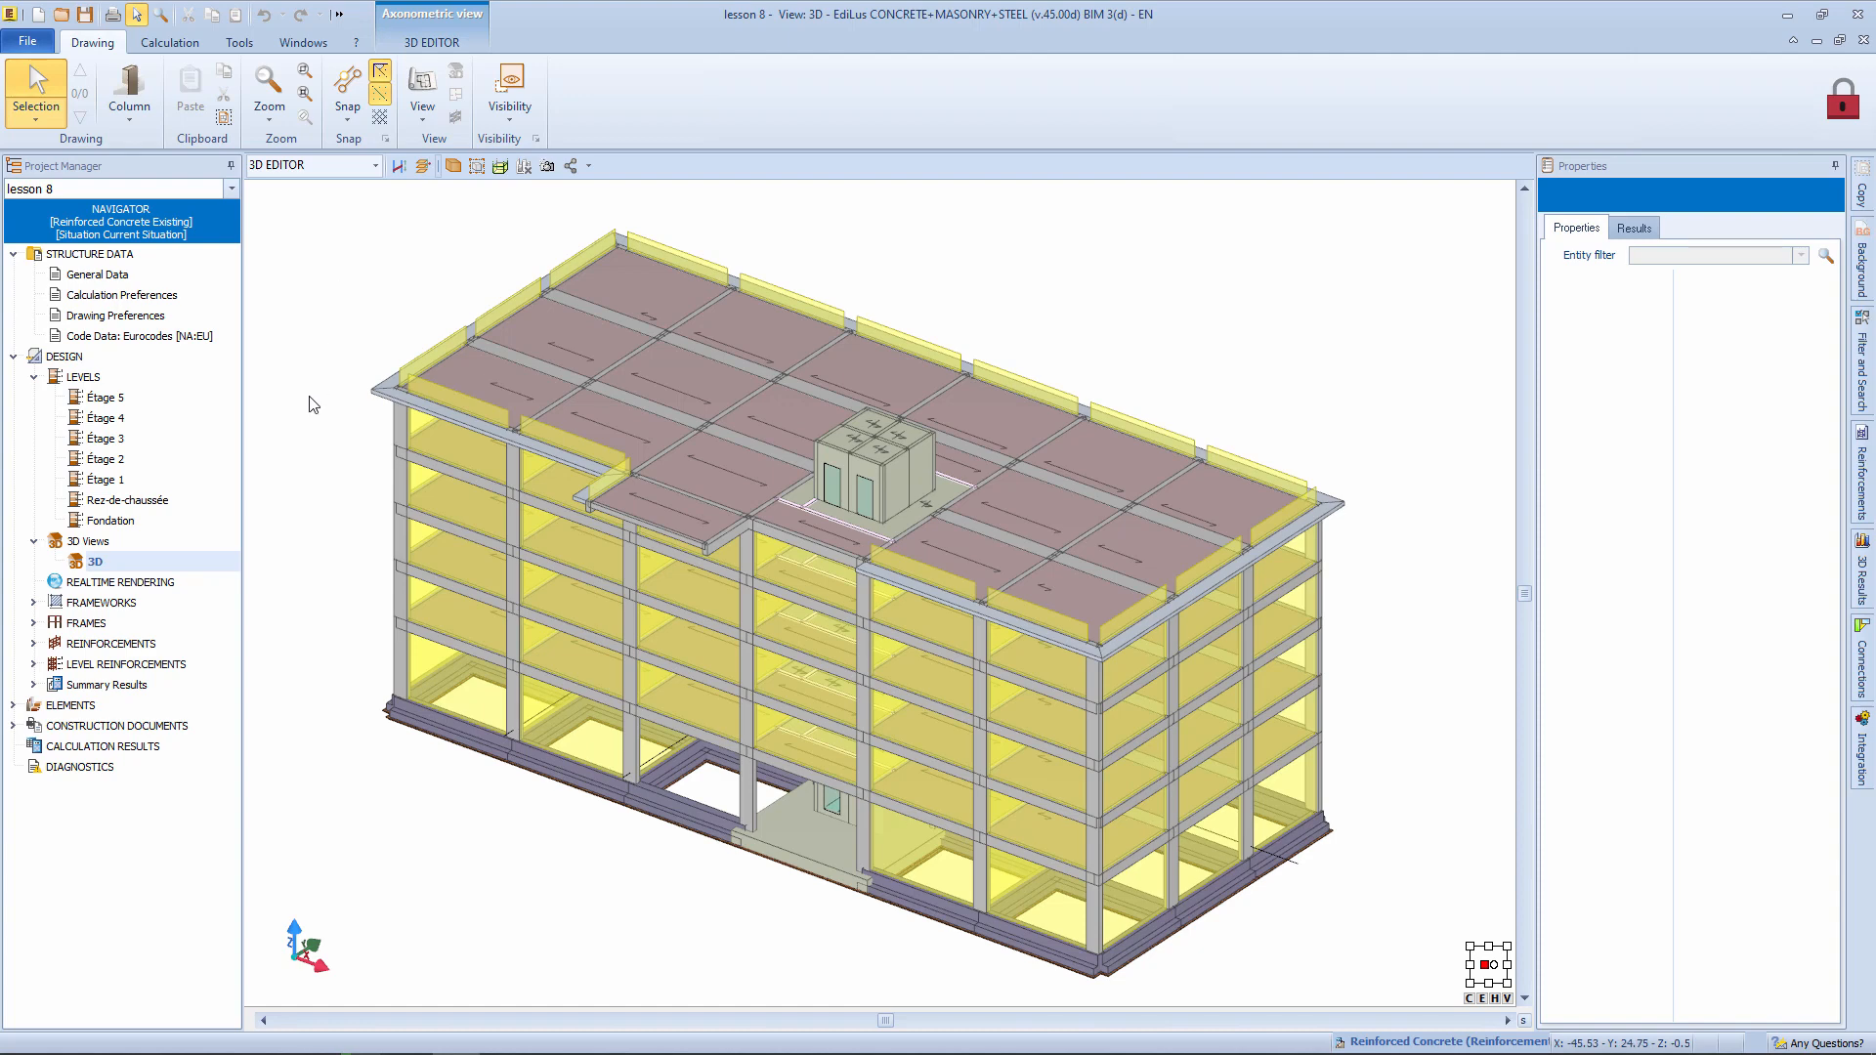
# Expand the elements and construction documents in the navigator and open the Vulnerabilities Sheet.
pyautogui.doubleClick(33, 705)
pyautogui.click(12, 909)
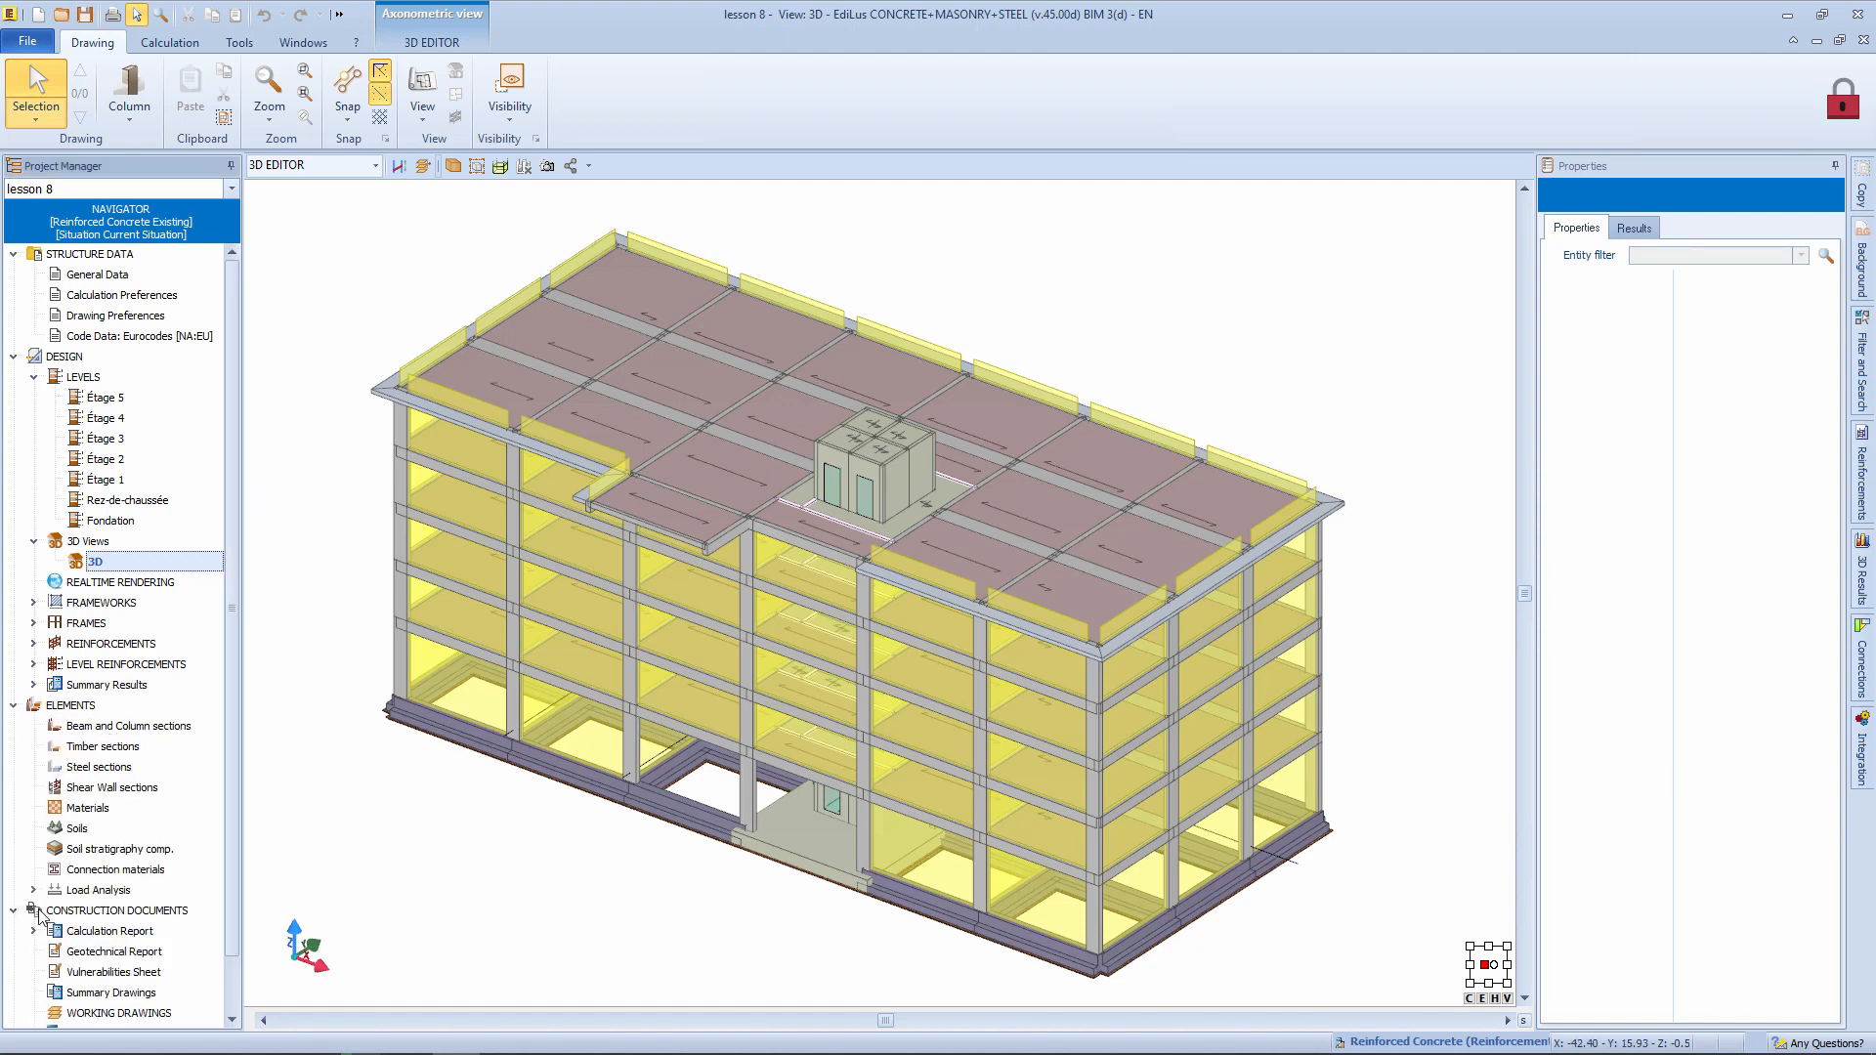
pyautogui.scroll(-1, 44, 919)
pyautogui.click(112, 909)
pyautogui.click(606, 437)
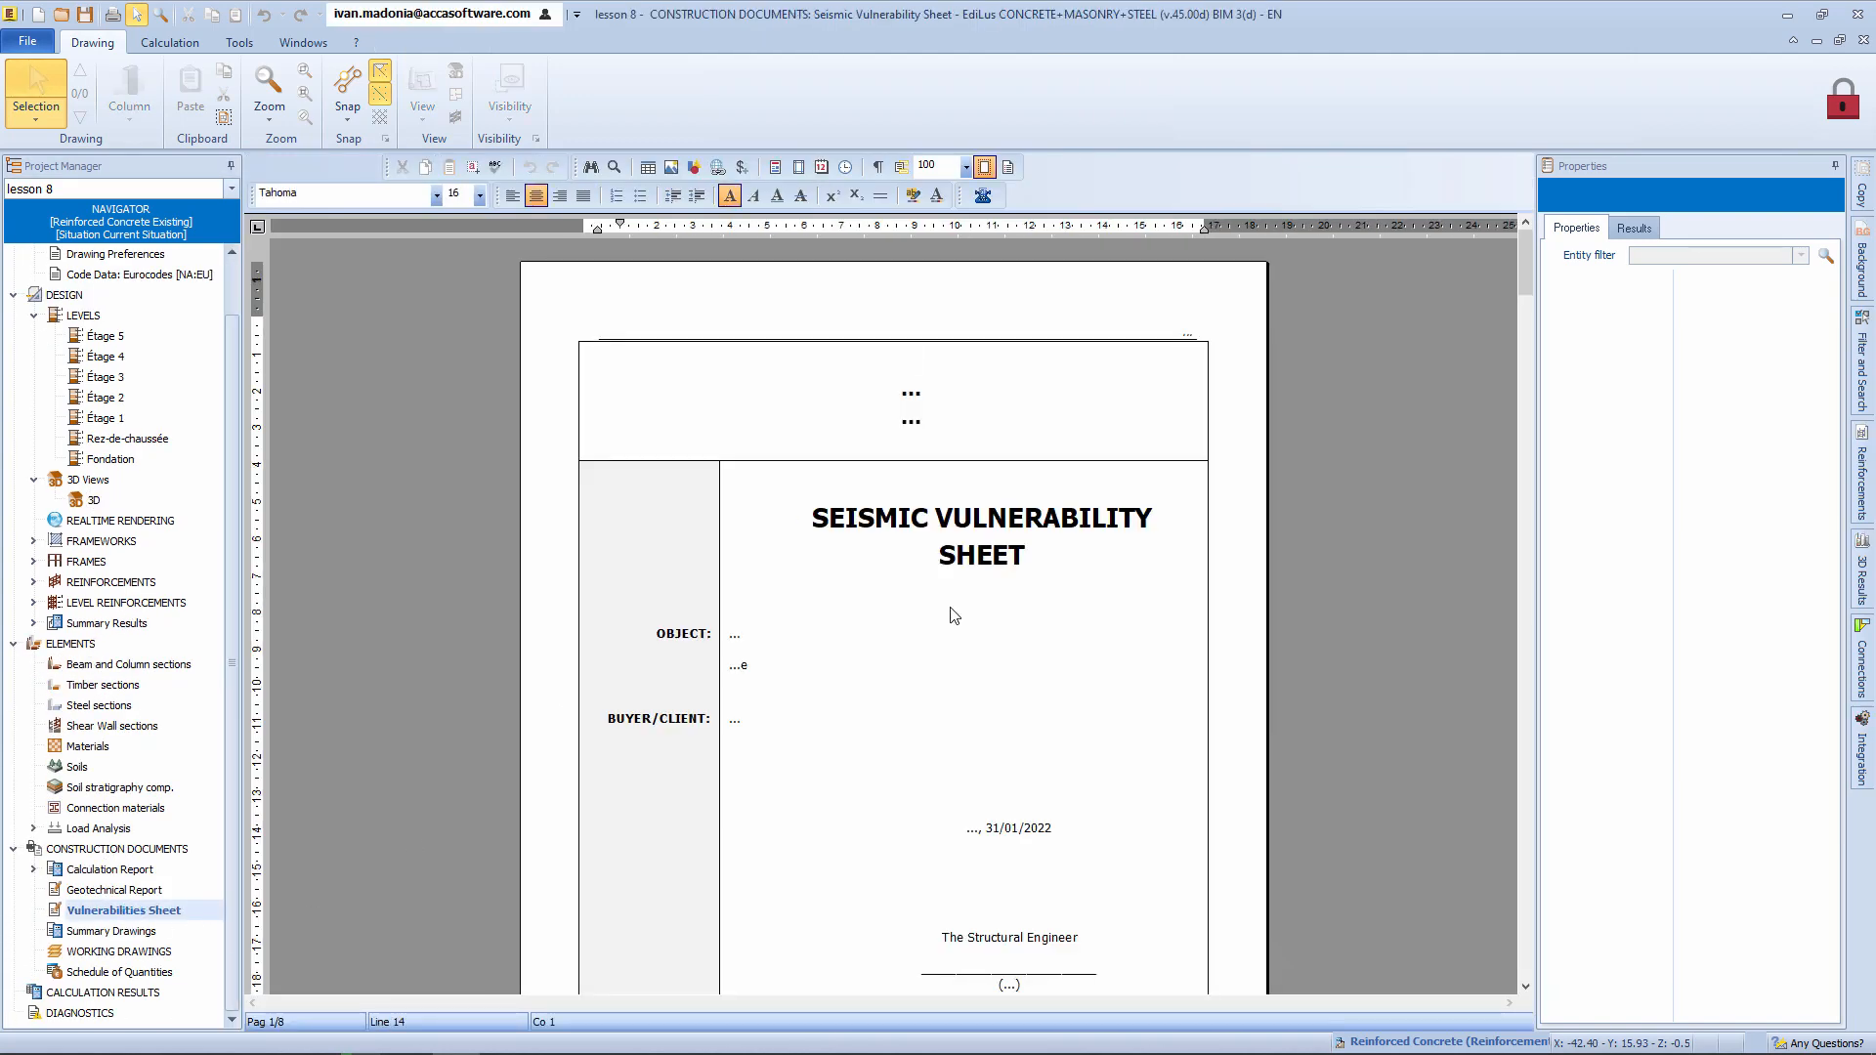
# Review the Seismic Vulnerability Sheet from its cover through the knowledge and materials sections to section 9 on sustainable seismic action capacity.
pyautogui.scroll(-15, 953, 615)
pyautogui.click(953, 608)
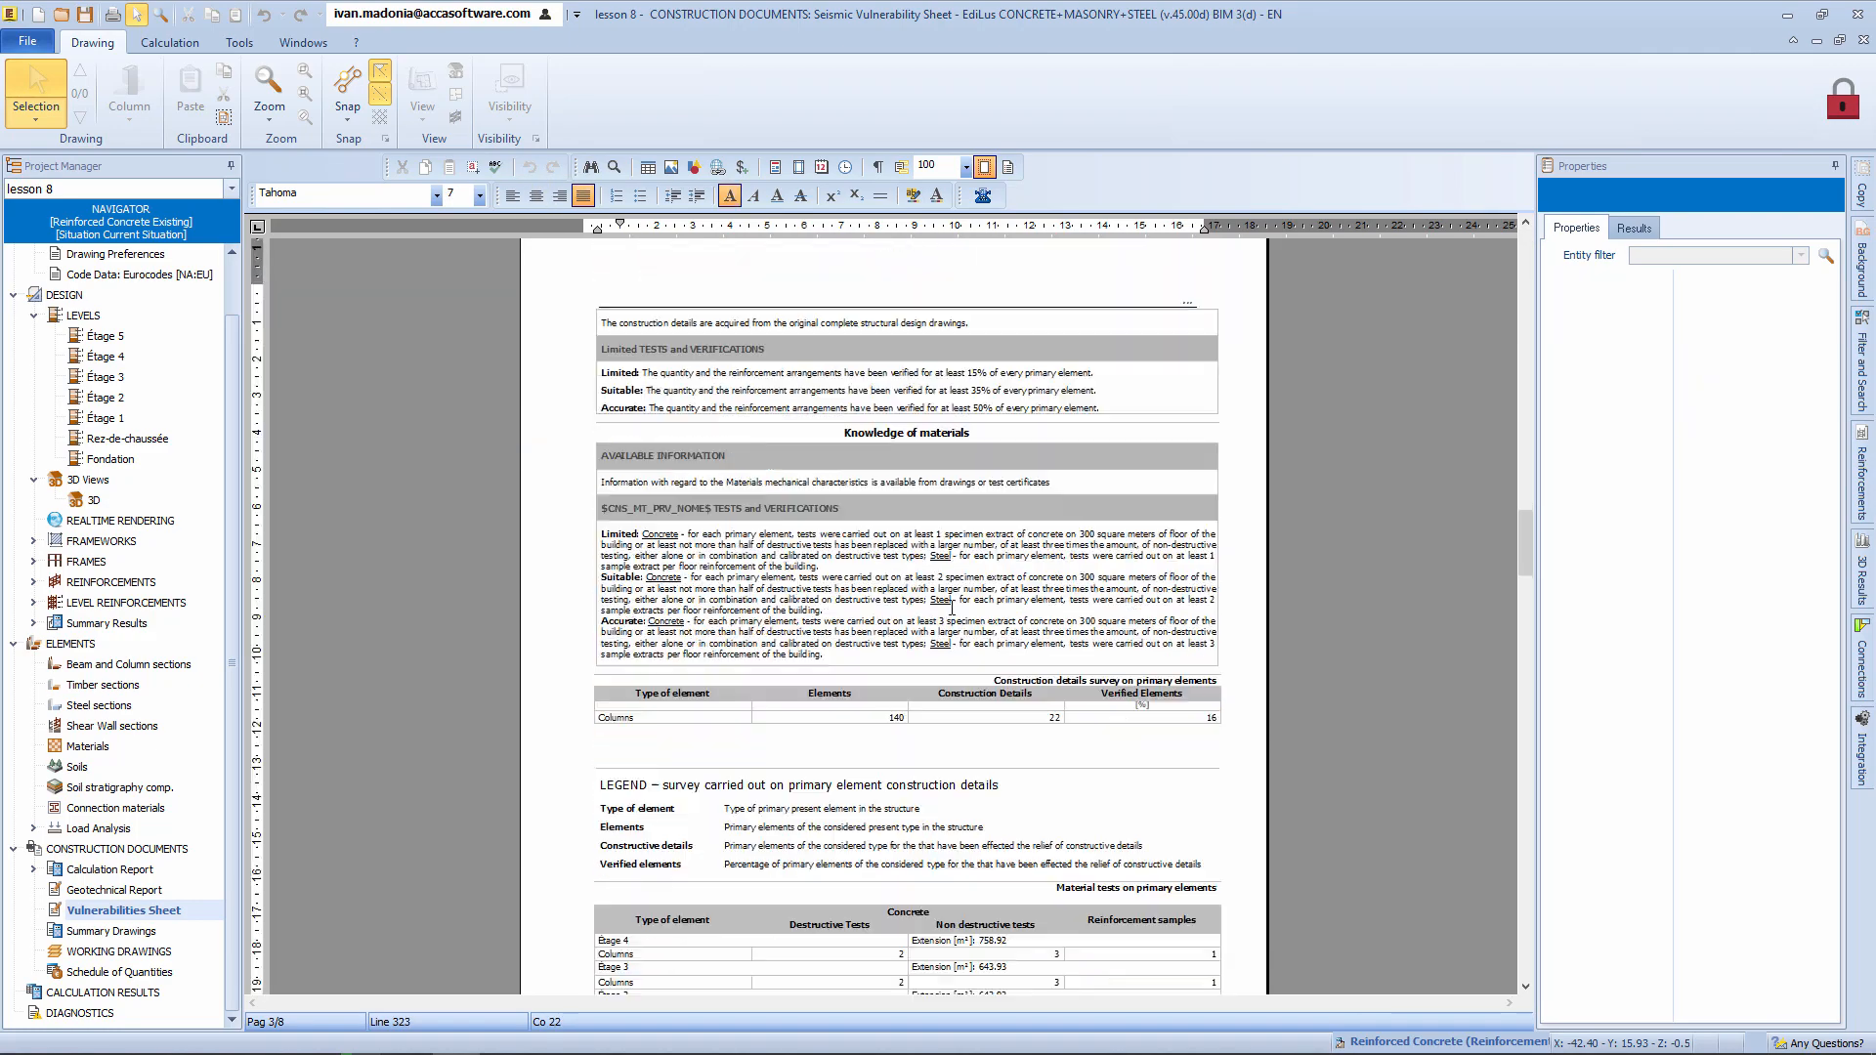
pyautogui.scroll(-4, 952, 608)
pyautogui.click(952, 608)
pyautogui.scroll(-16, 953, 608)
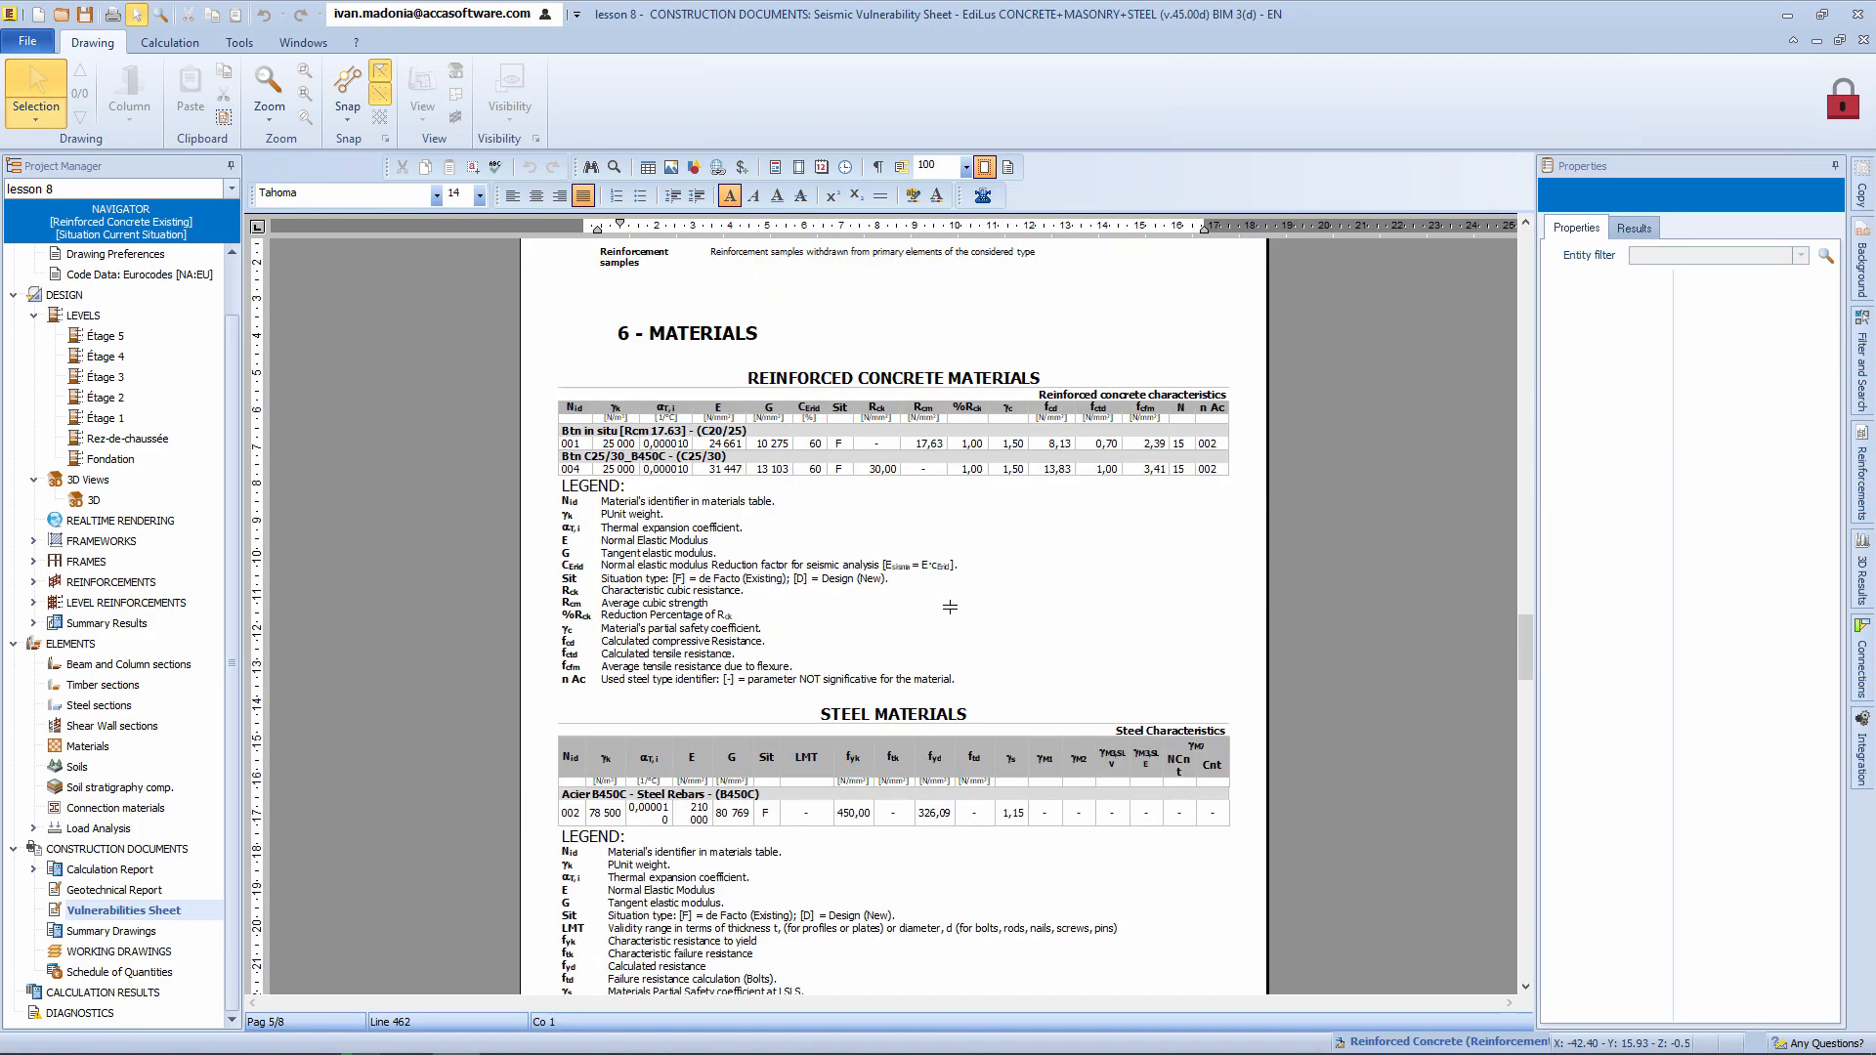
pyautogui.click(954, 615)
pyautogui.scroll(-4, 953, 616)
pyautogui.click(952, 608)
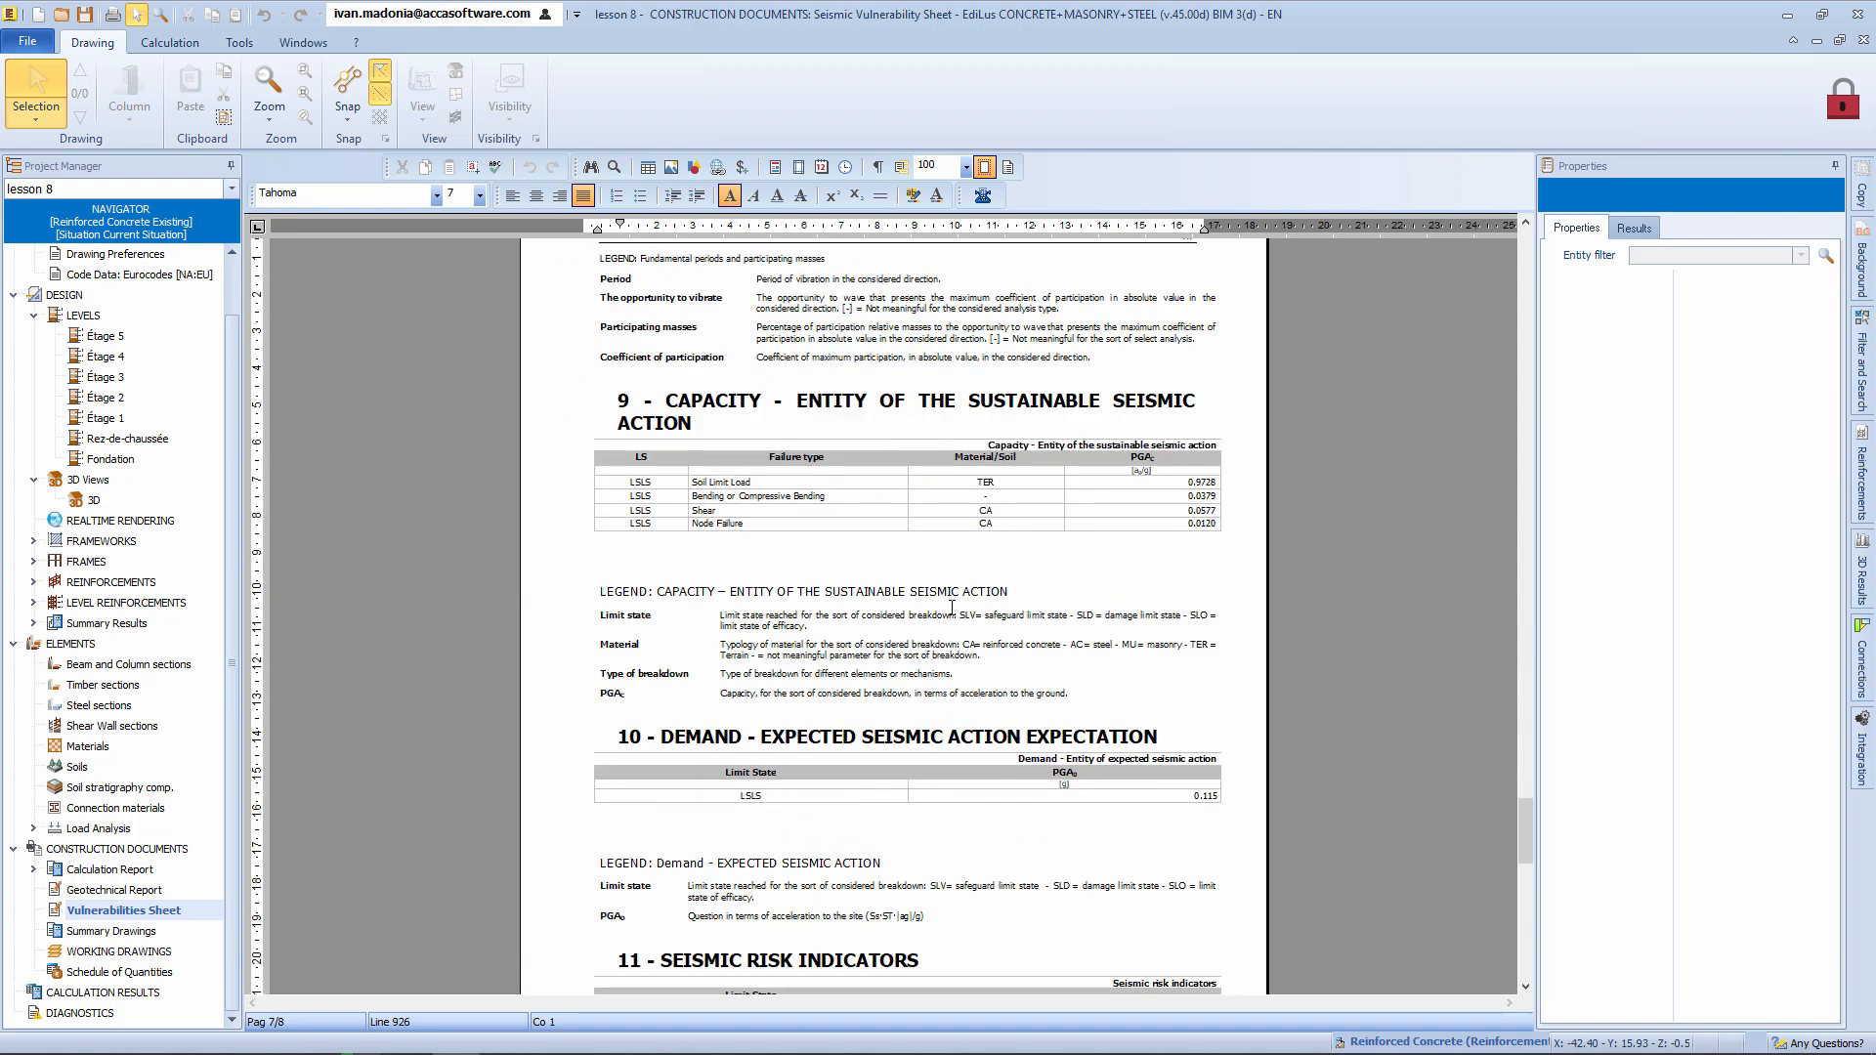
# Enlarge the document to 150% zoom at the section 9 table of capacity by failure type.
pyautogui.scroll(2, 914, 450)
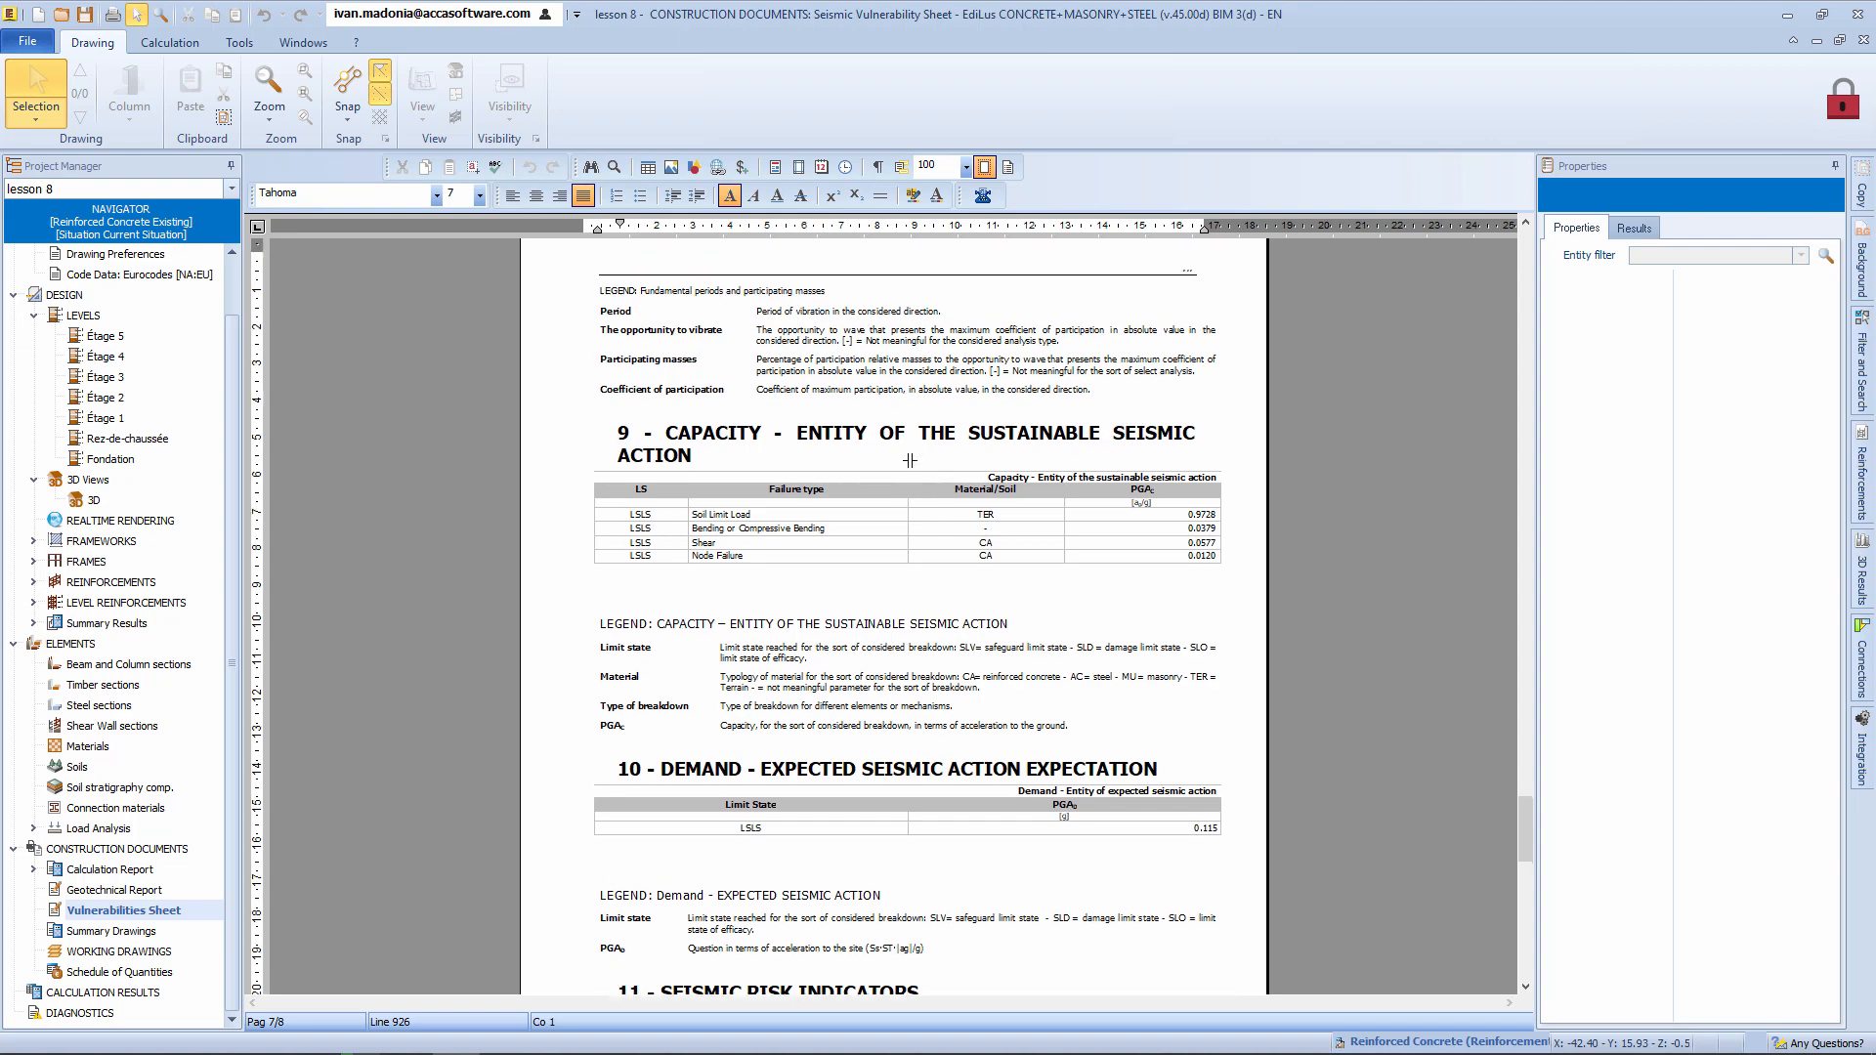
pyautogui.click(911, 485)
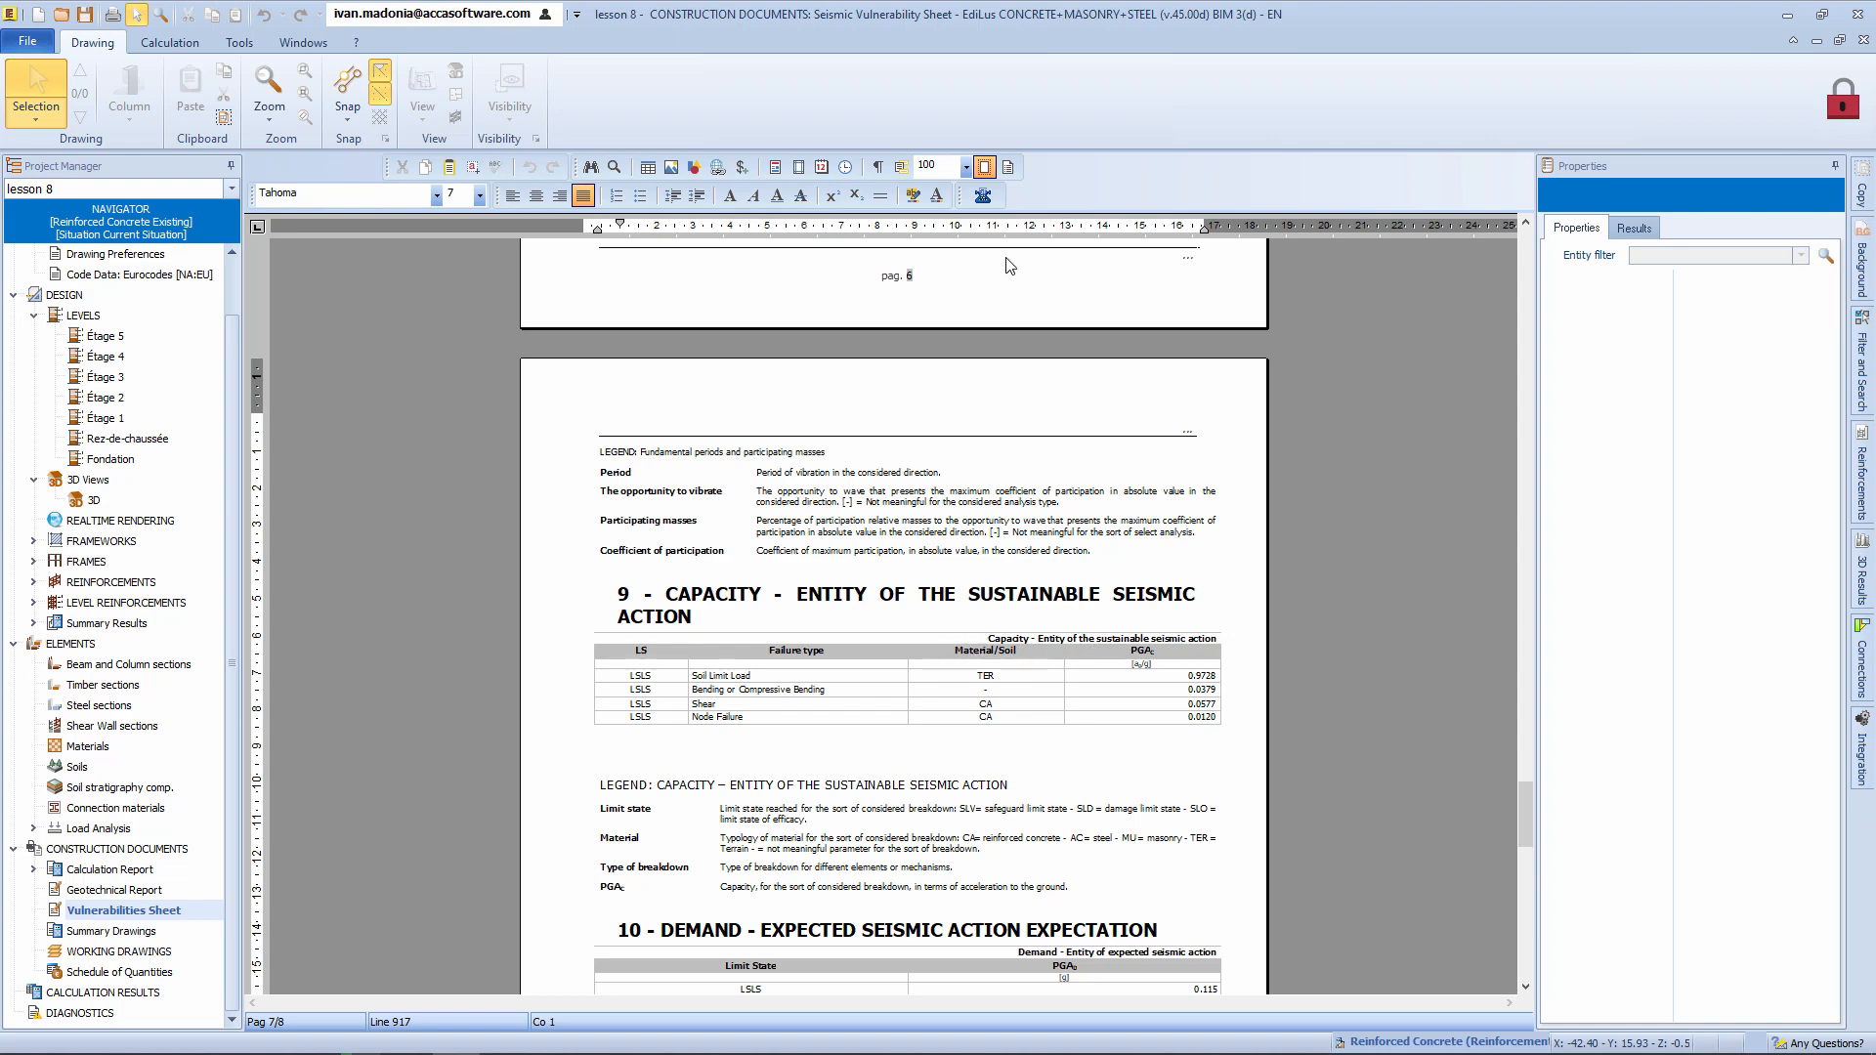
pyautogui.click(966, 167)
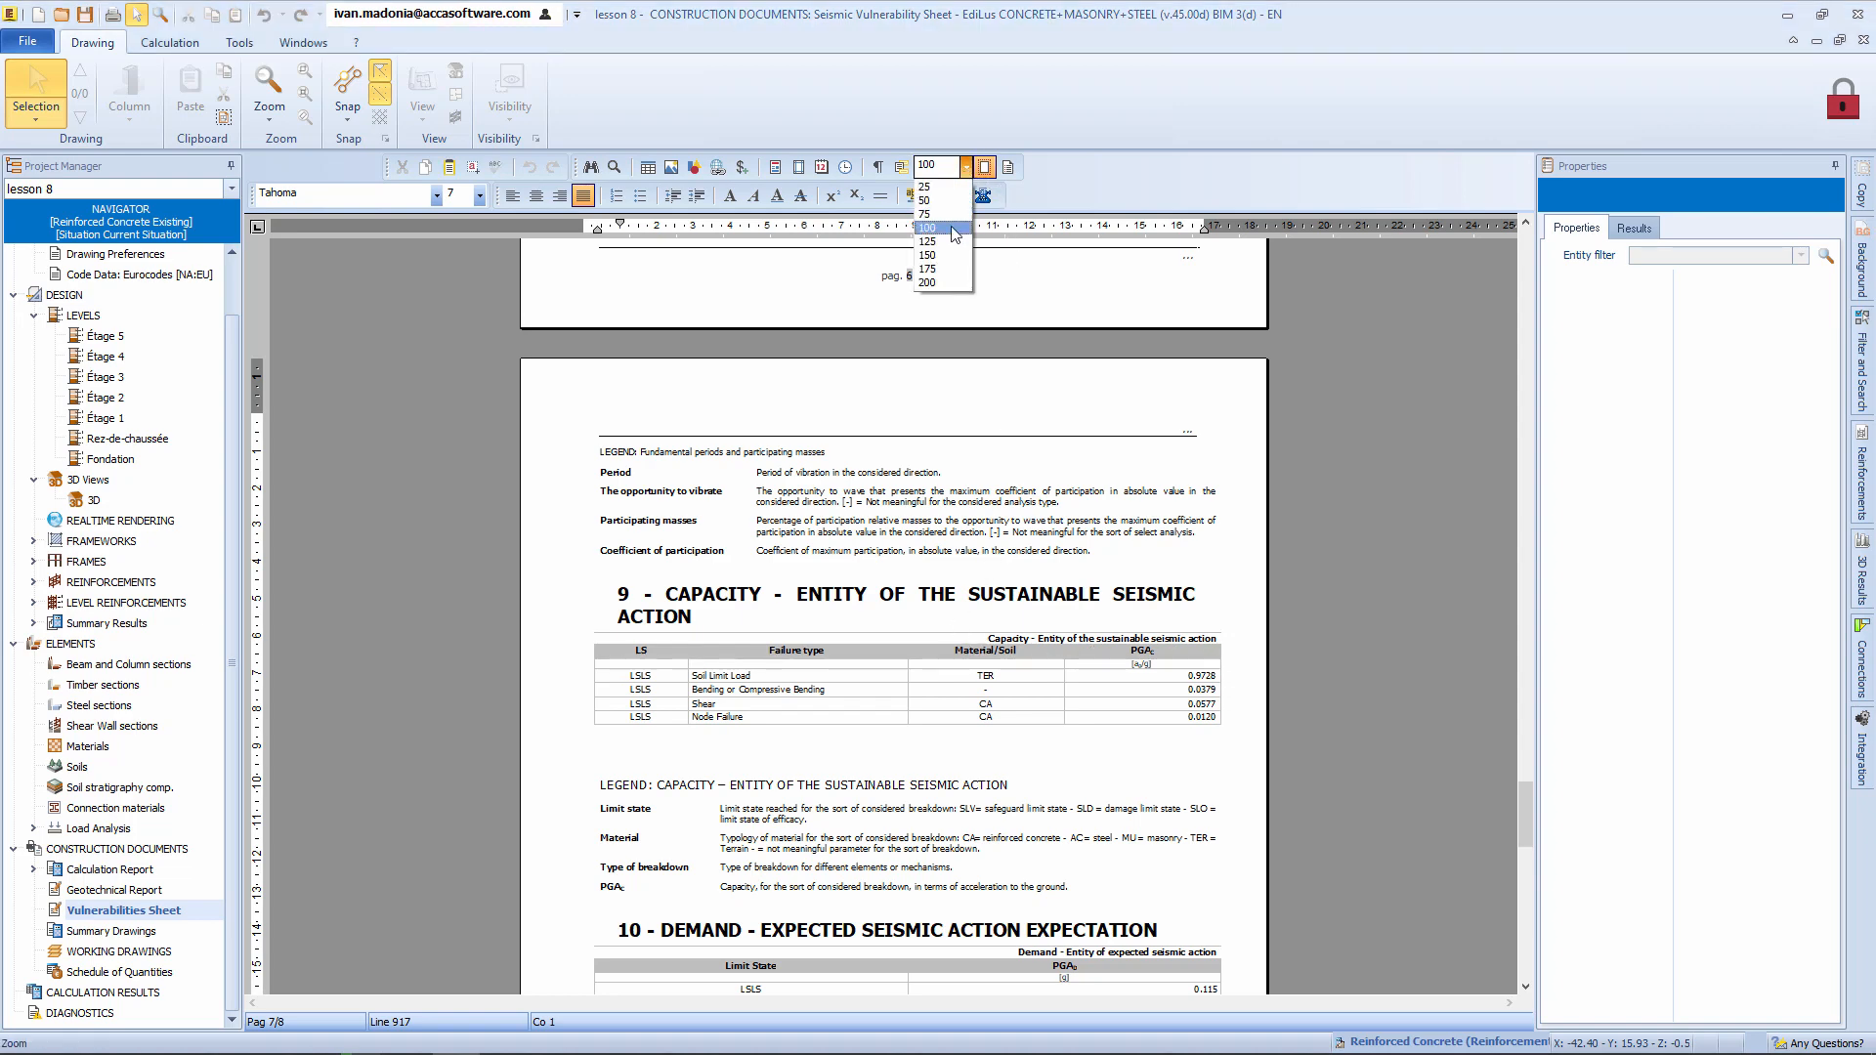
pyautogui.click(936, 255)
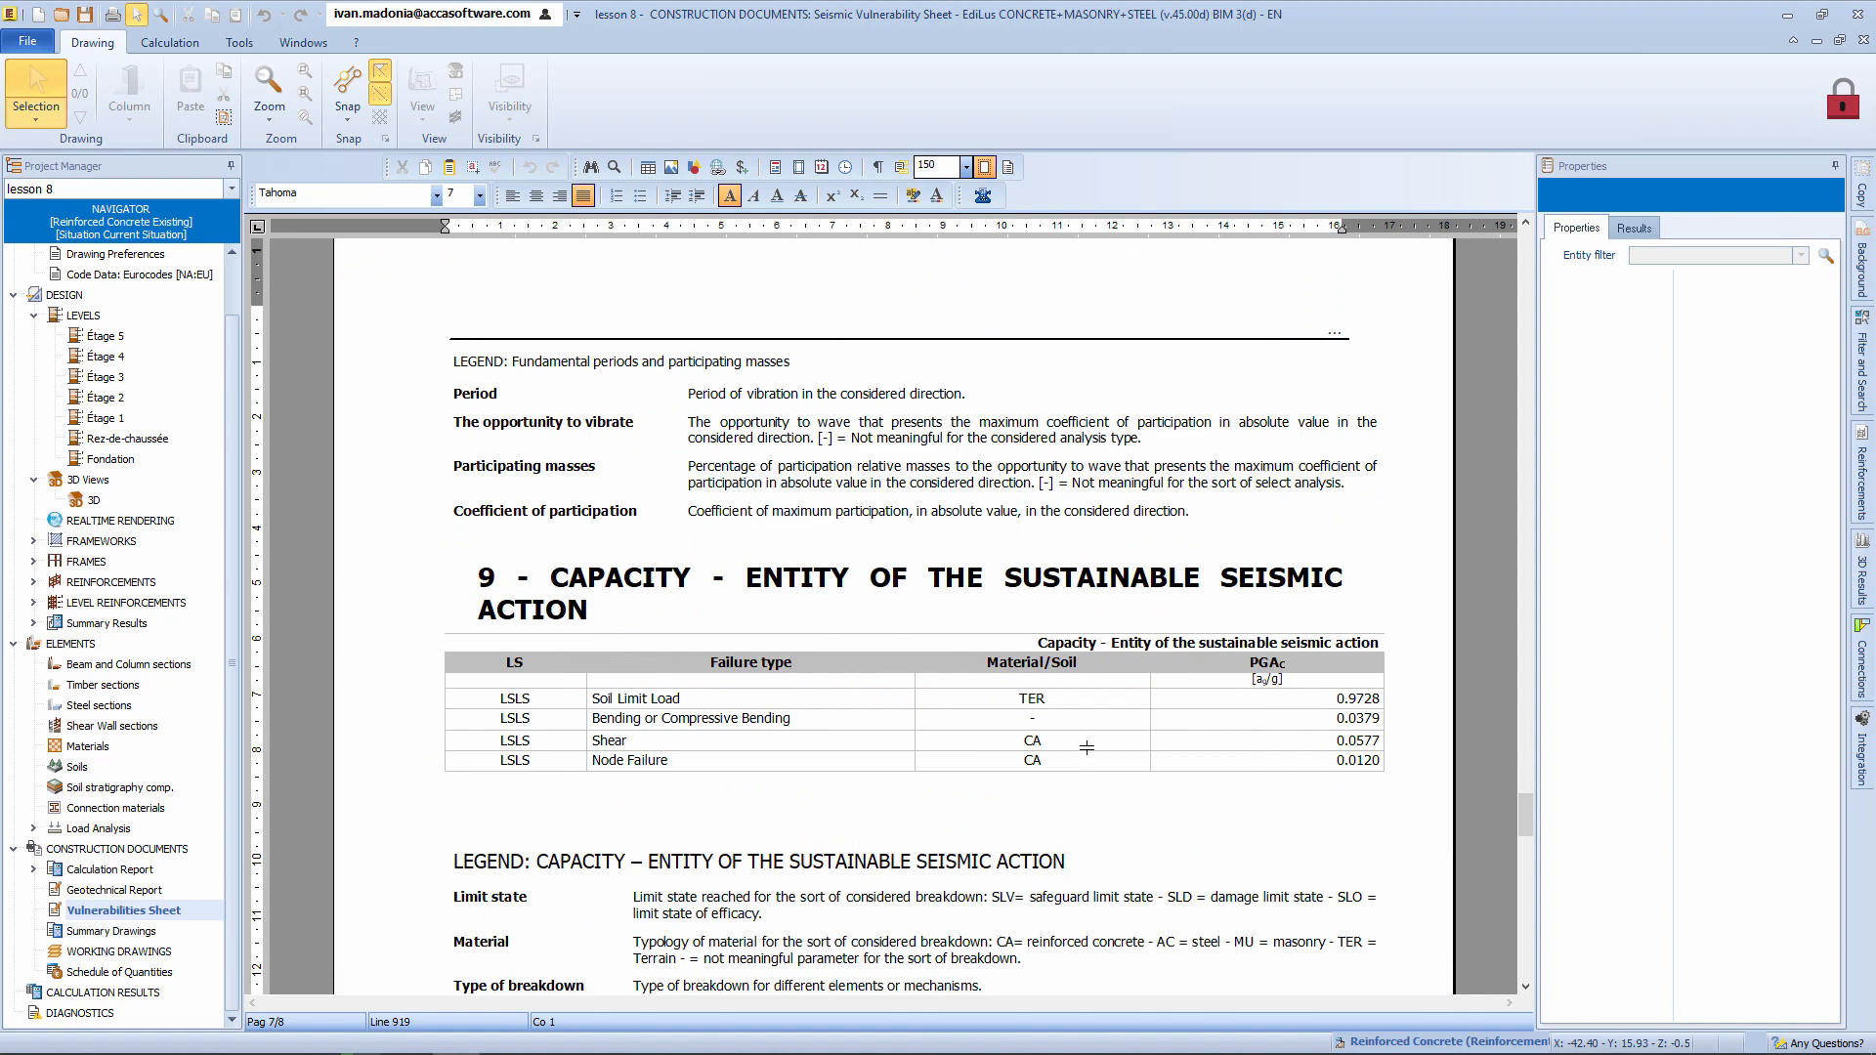
# Examine the PGAc values in the section 9 capacity table, marking the Bending or Compressive Bending and Node Failure rows.
pyautogui.click(1261, 666)
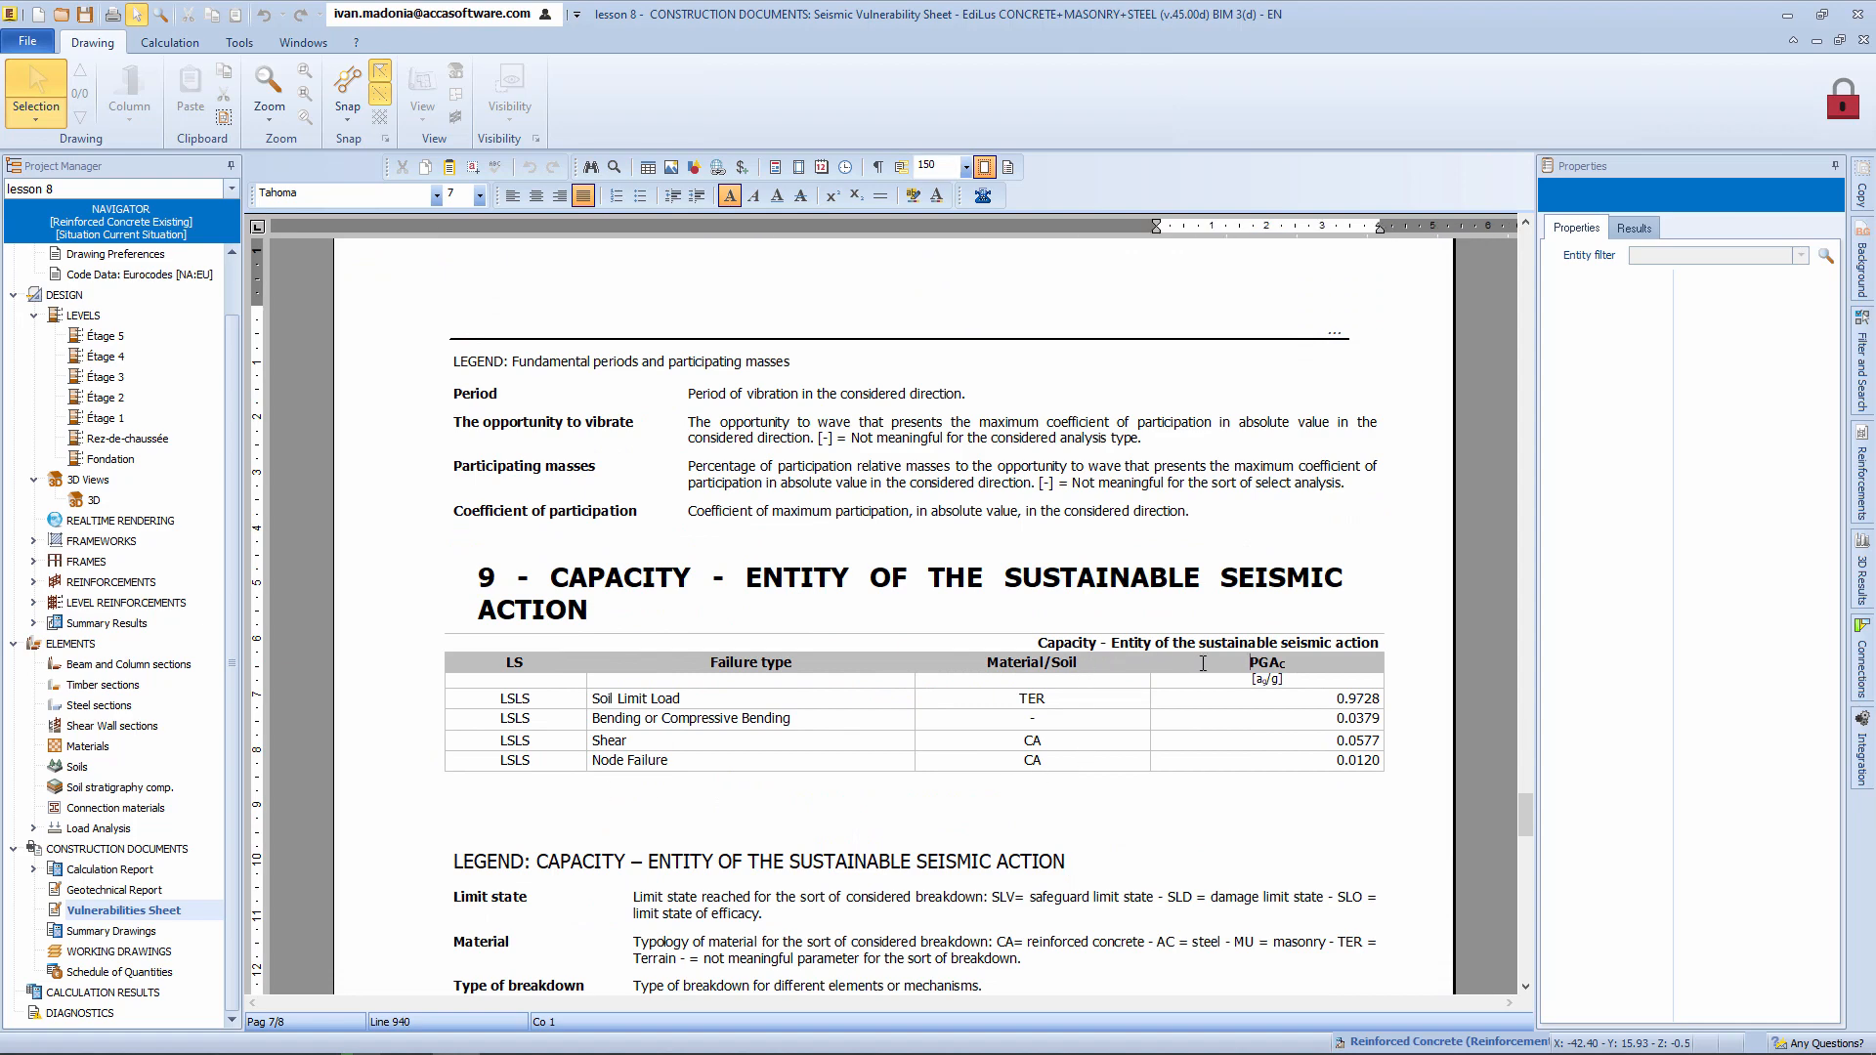
pyautogui.moveTo(1233, 709); pyautogui.dragTo(1421, 736)
pyautogui.doubleClick(1220, 720)
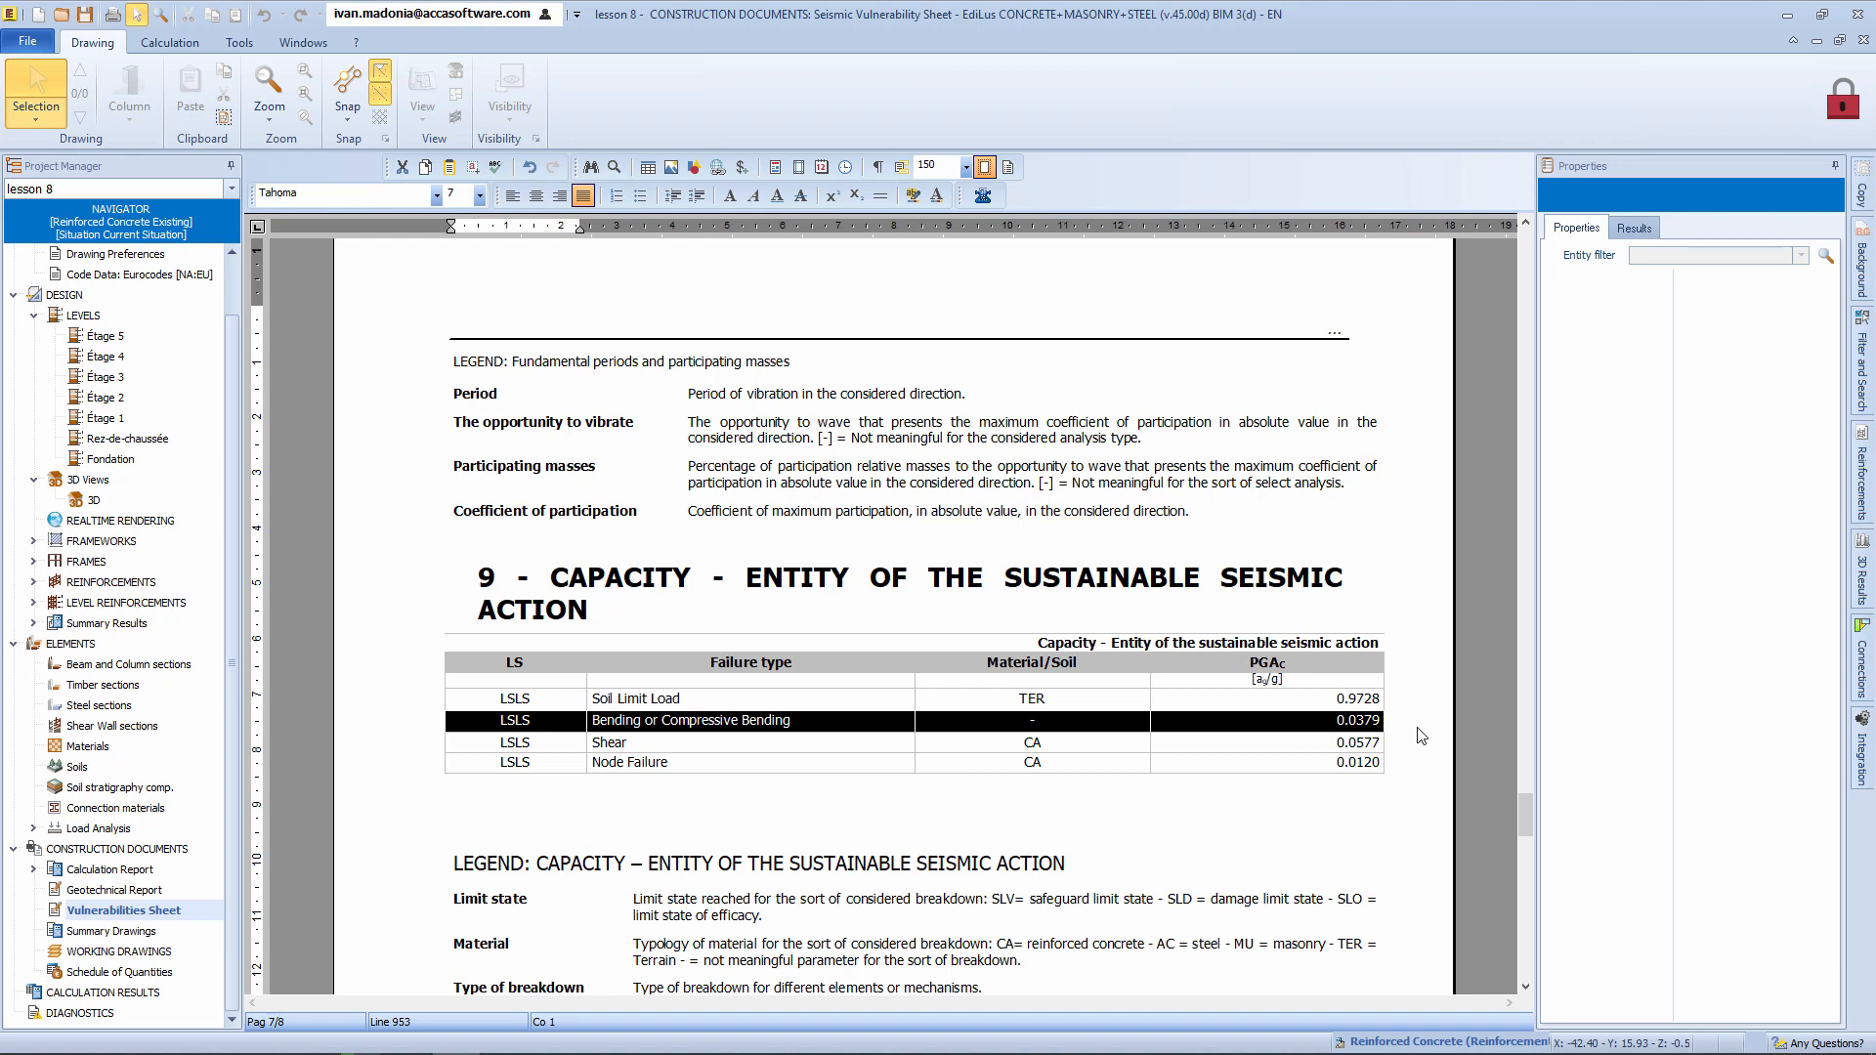
pyautogui.click(1307, 764)
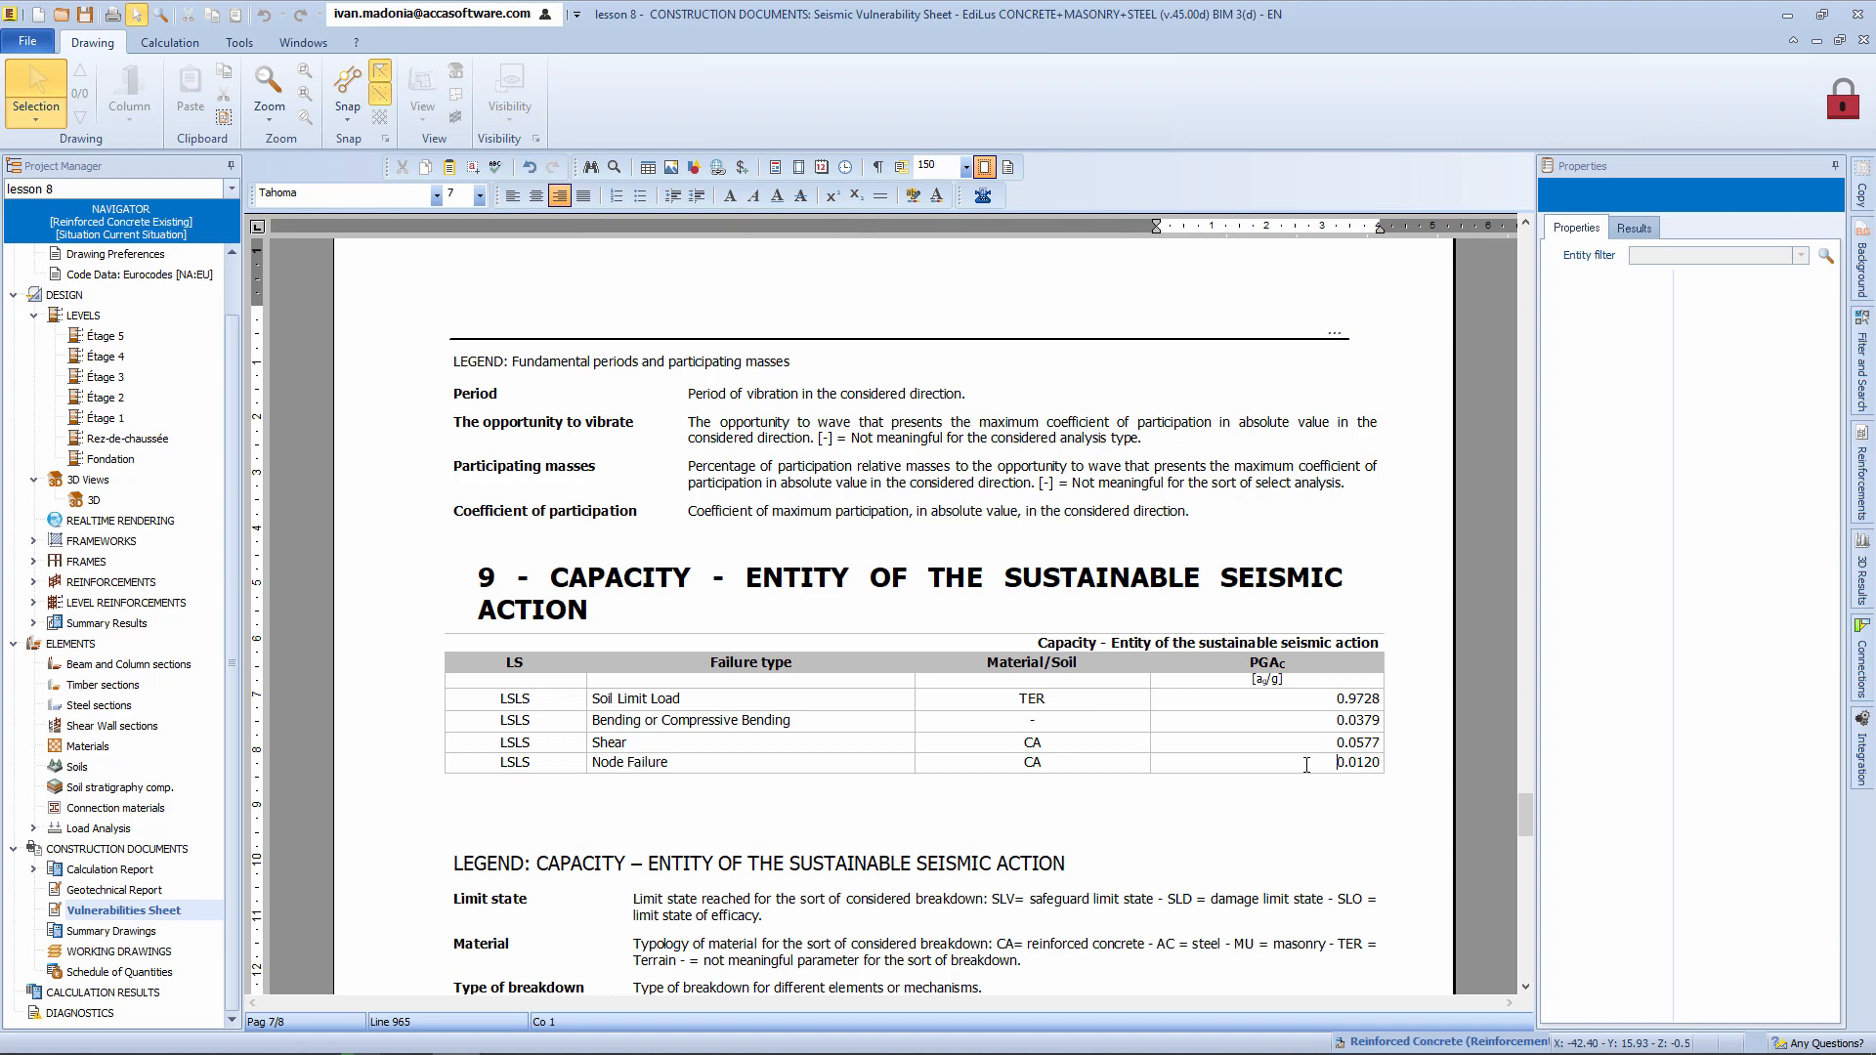
# Examine the expected seismic action in section 10 and the seismic risk indicators table in section 11.
pyautogui.press('pagedown')
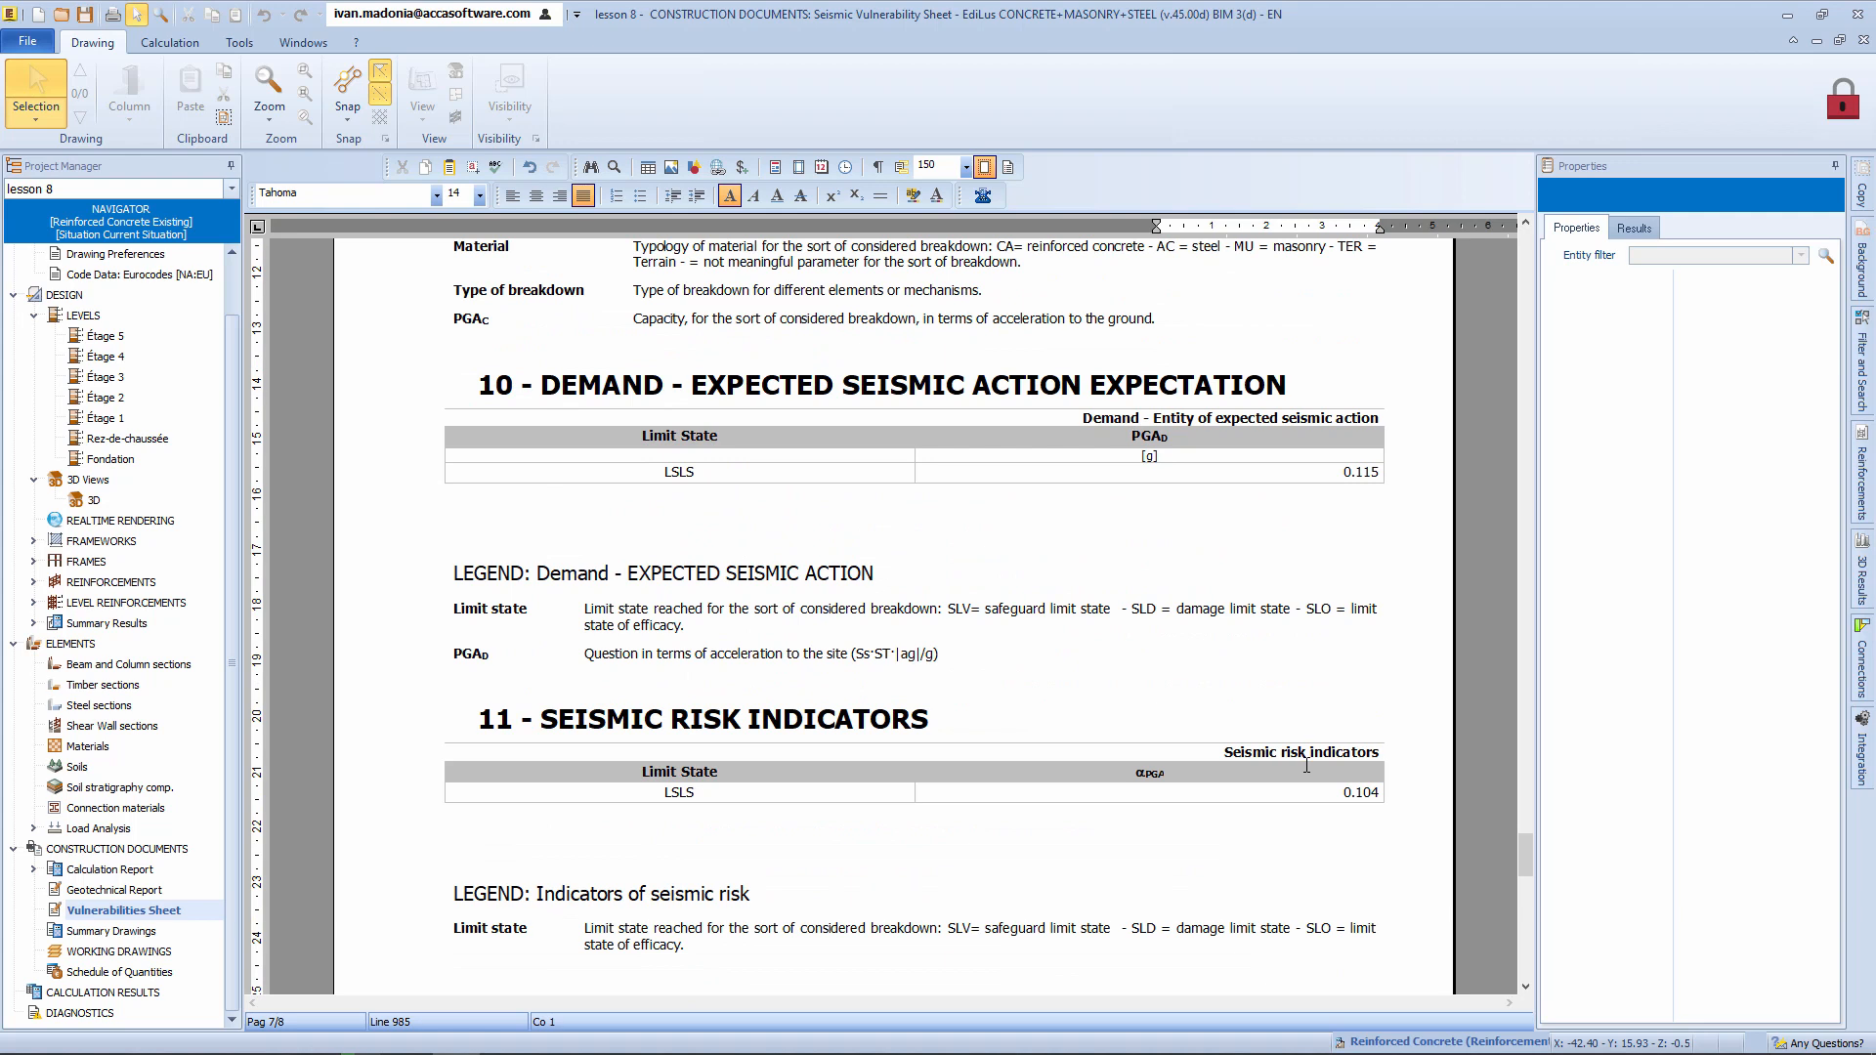
pyautogui.click(1412, 802)
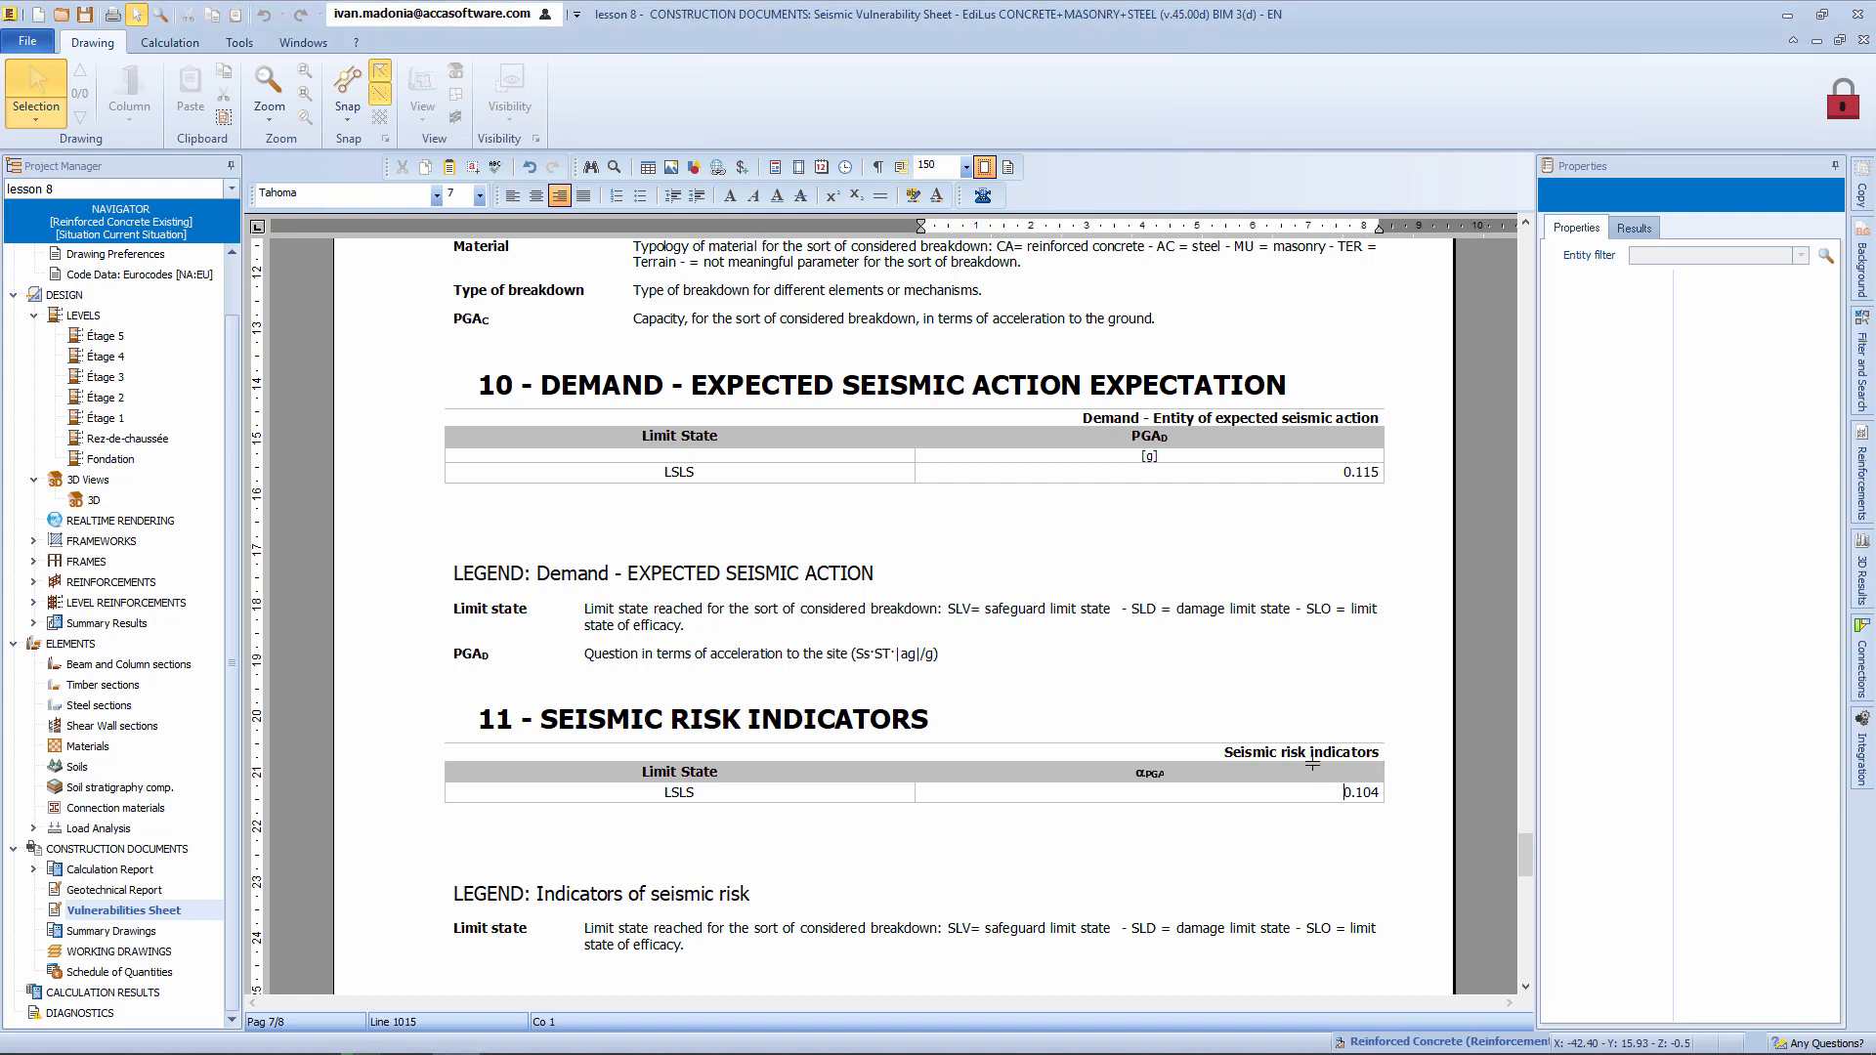
pyautogui.click(1216, 746)
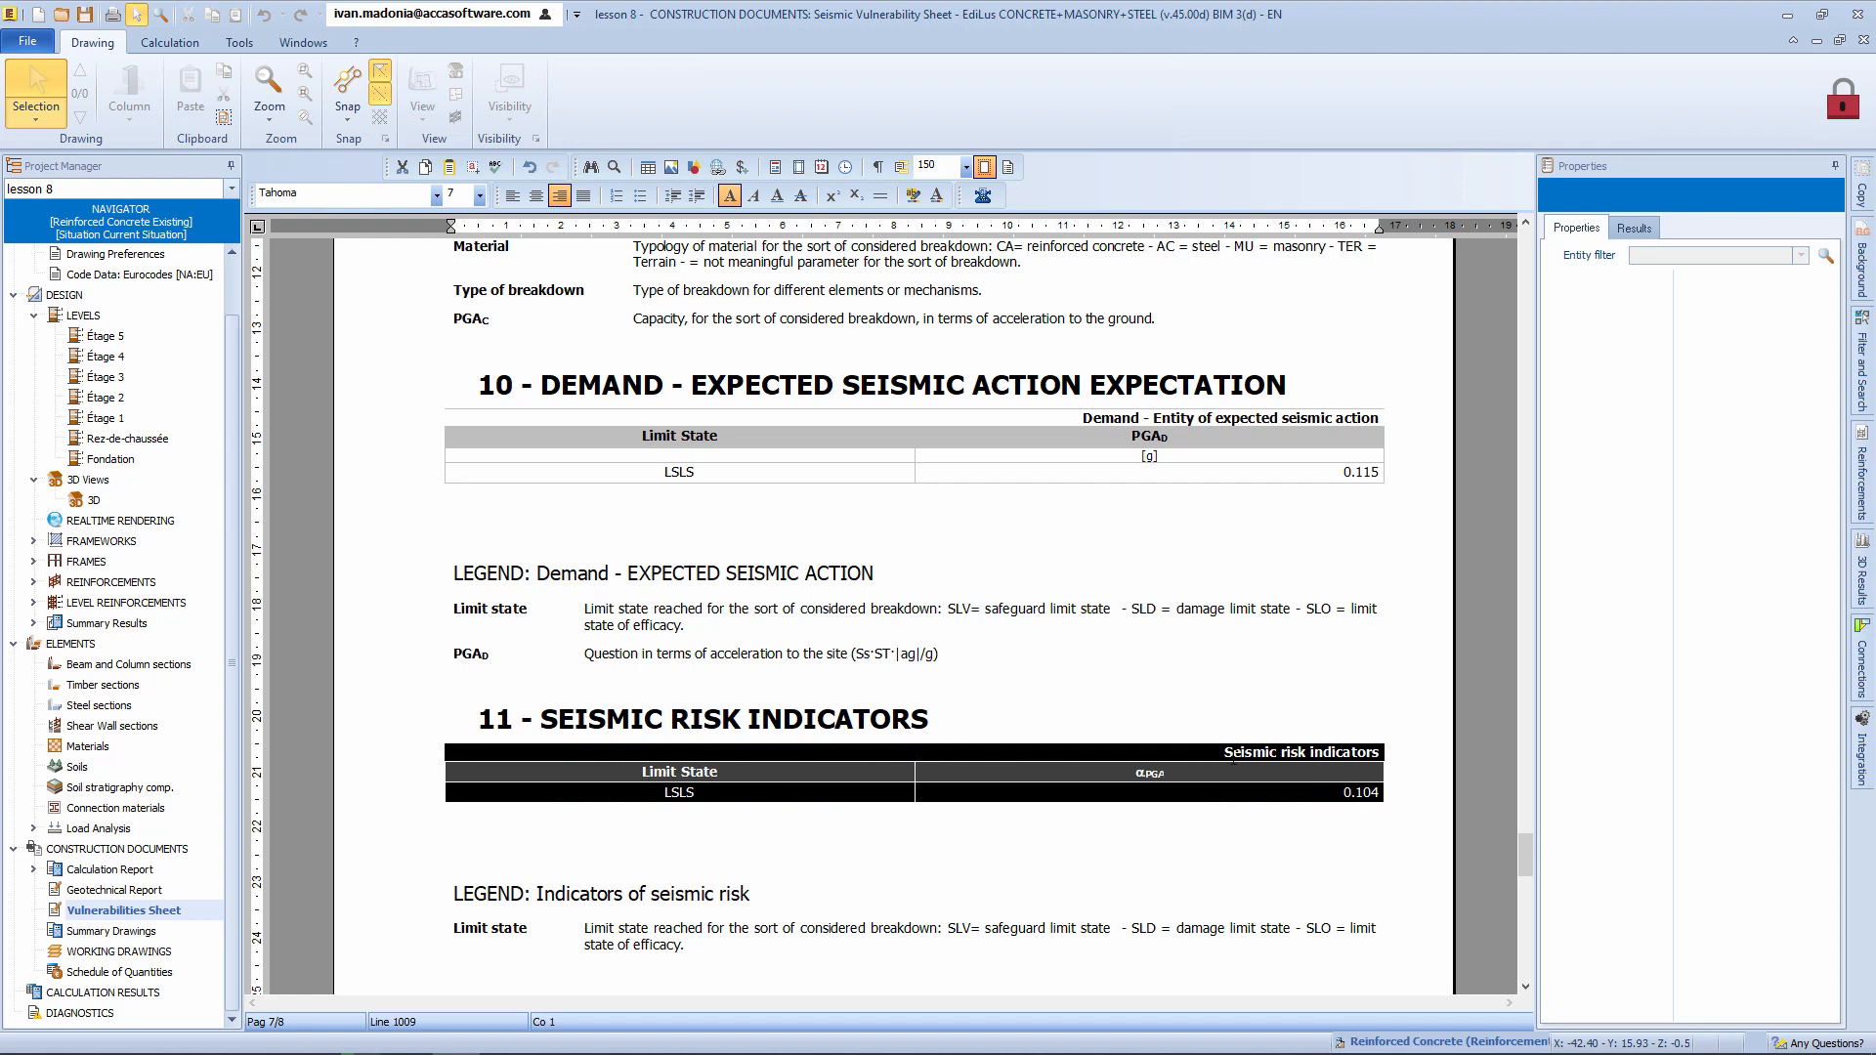
pyautogui.moveTo(1223, 751); pyautogui.dragTo(1384, 752)
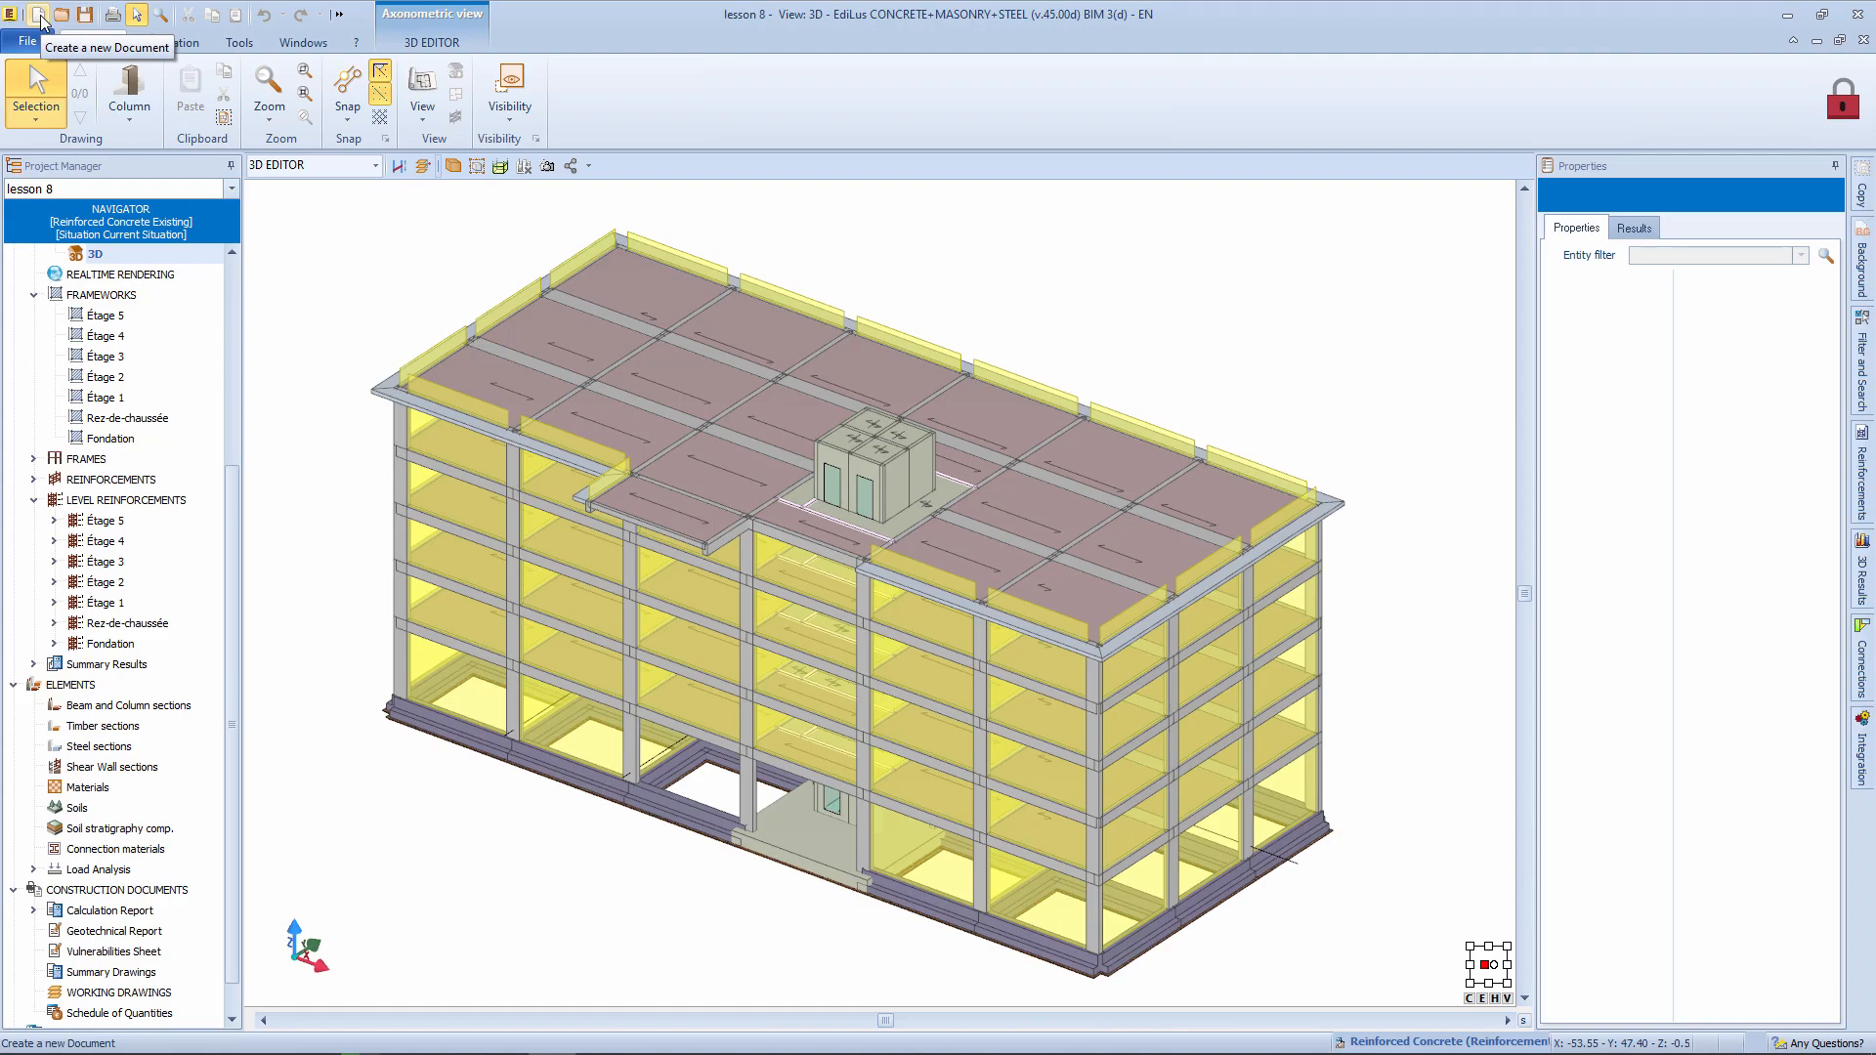
# Create a new document for an Existing Reinforced Concrete building in Design Stage (POST intervention) with Improvement works as intervention type.
pyautogui.click(40, 16)
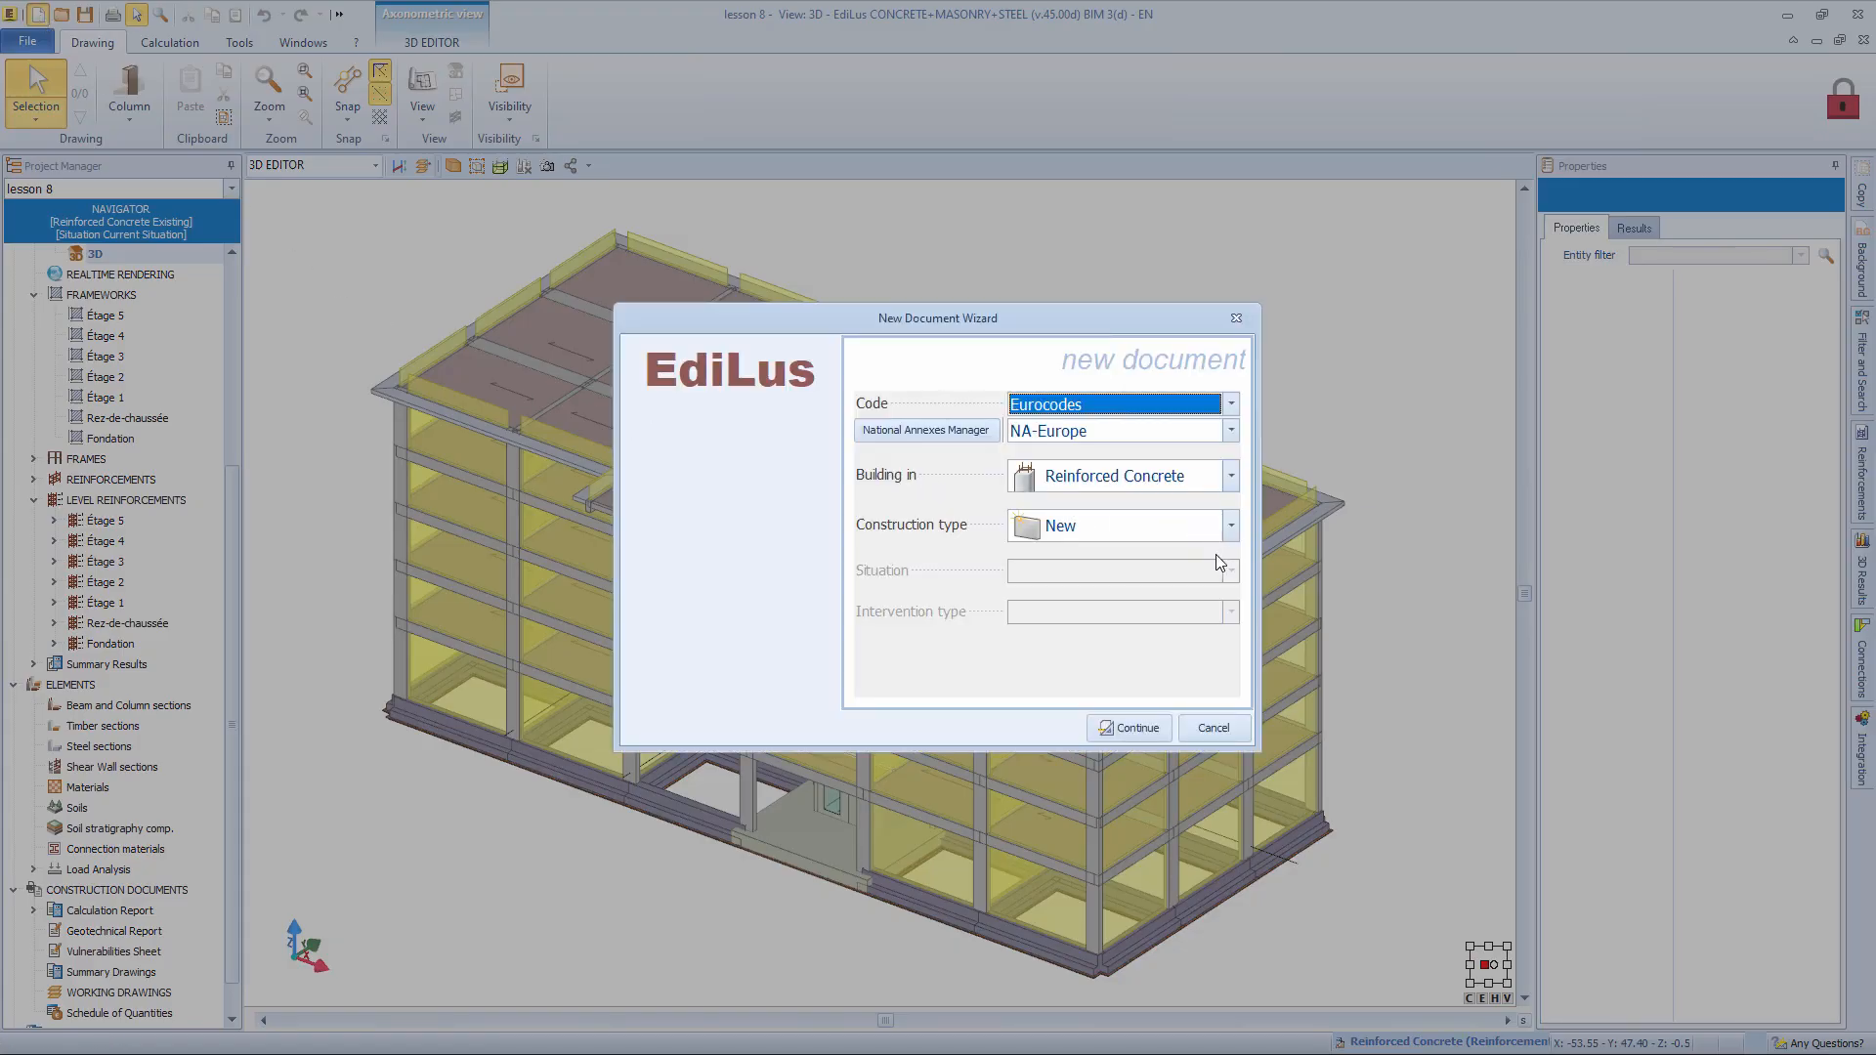
pyautogui.click(1216, 533)
pyautogui.click(1172, 589)
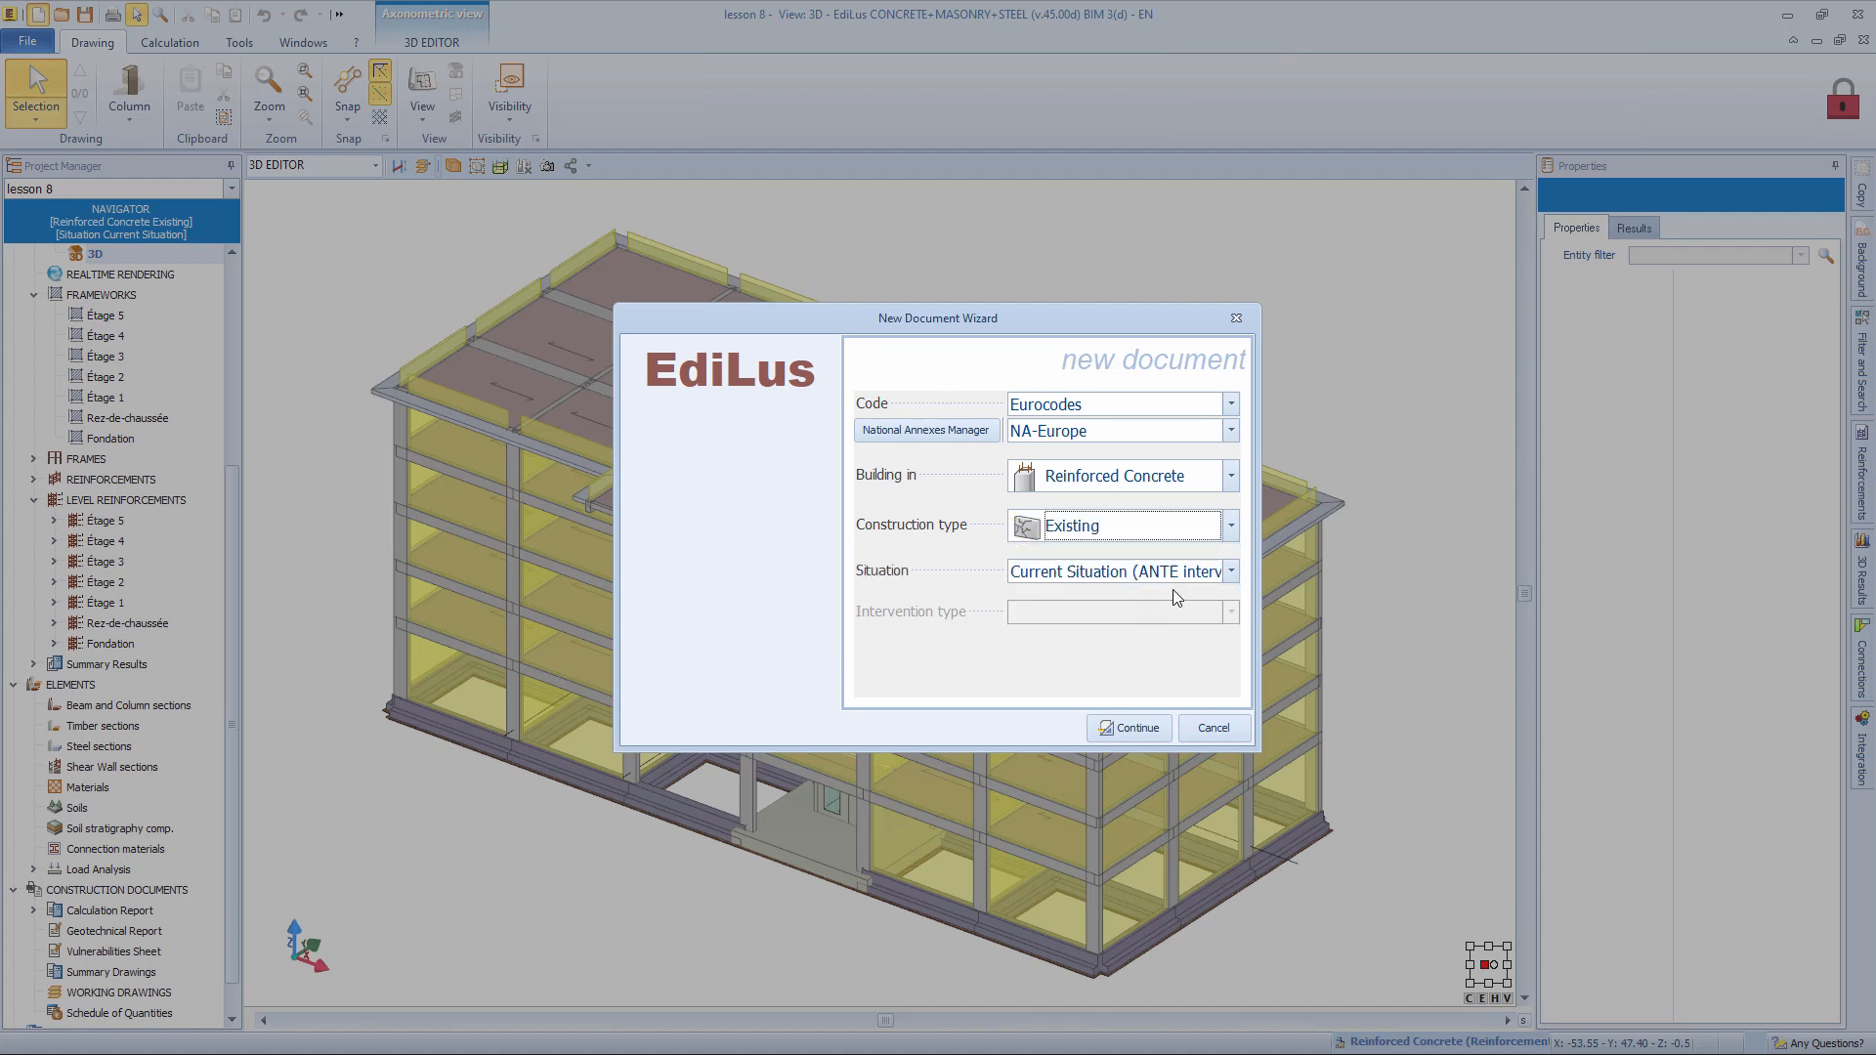
pyautogui.click(1208, 574)
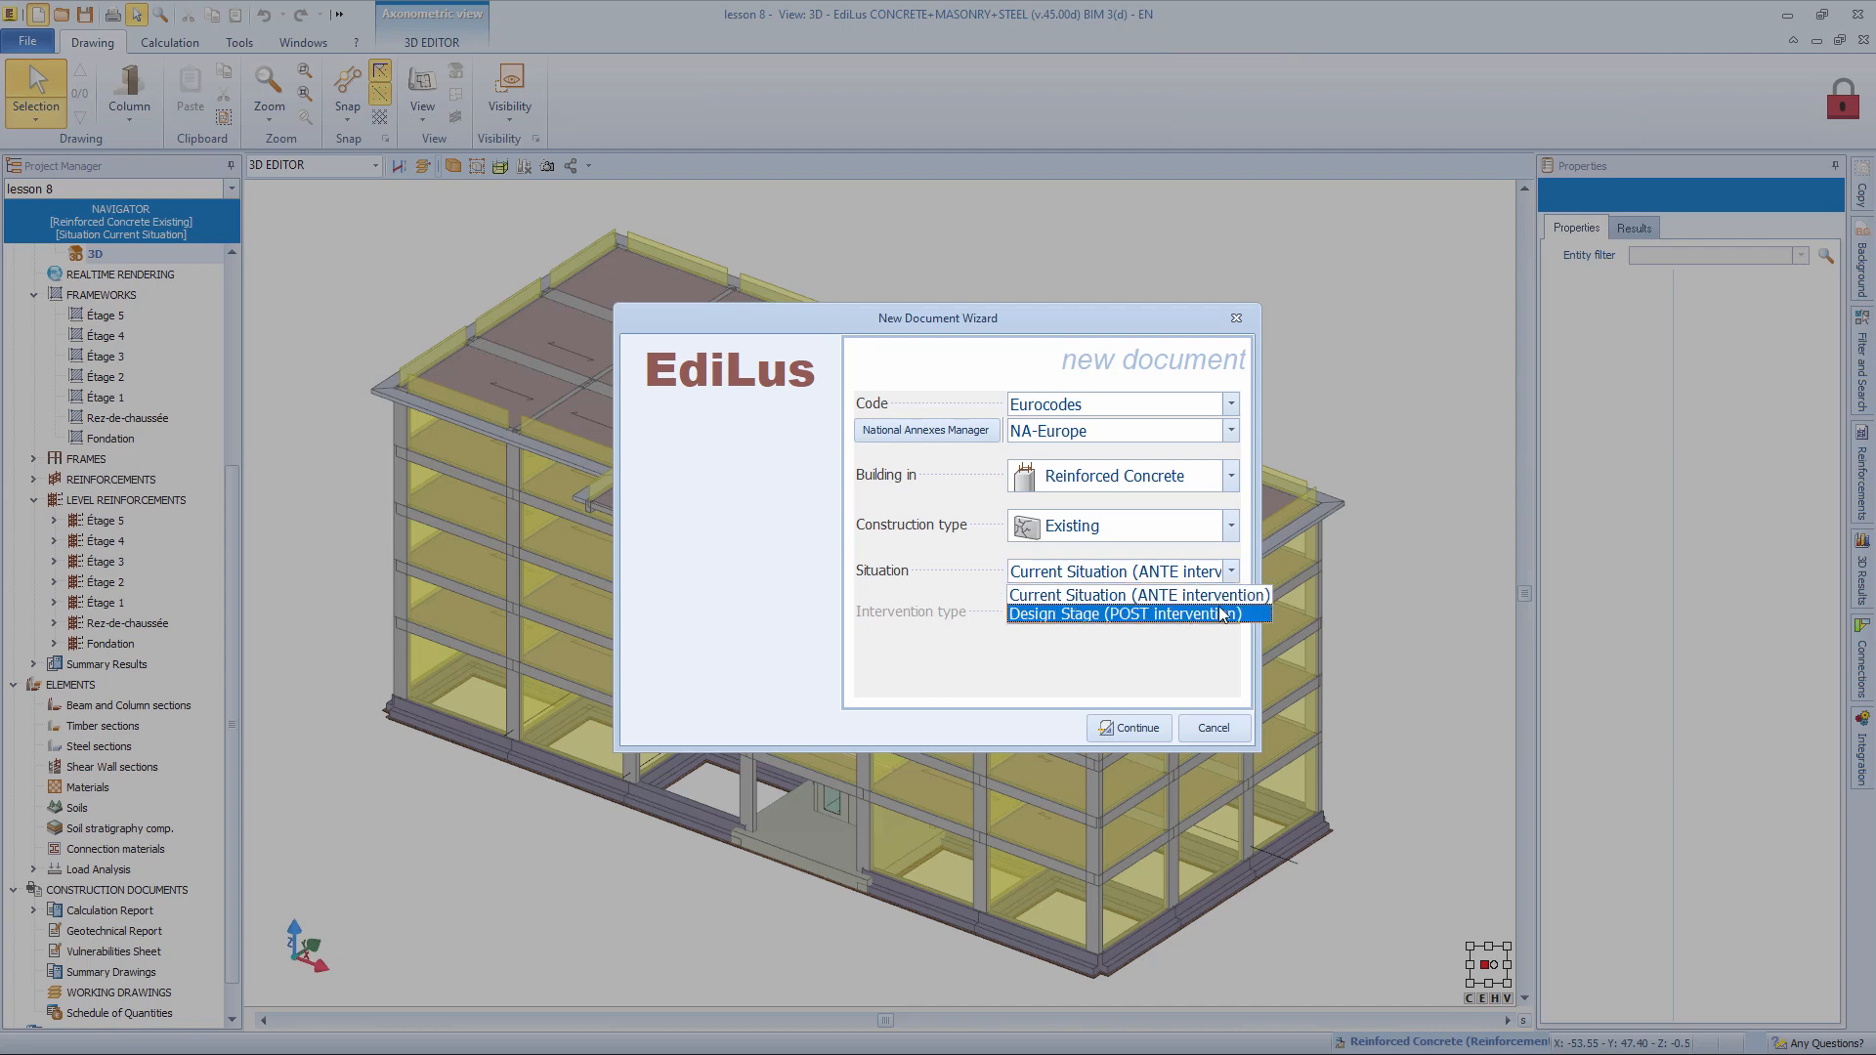
pyautogui.click(1217, 613)
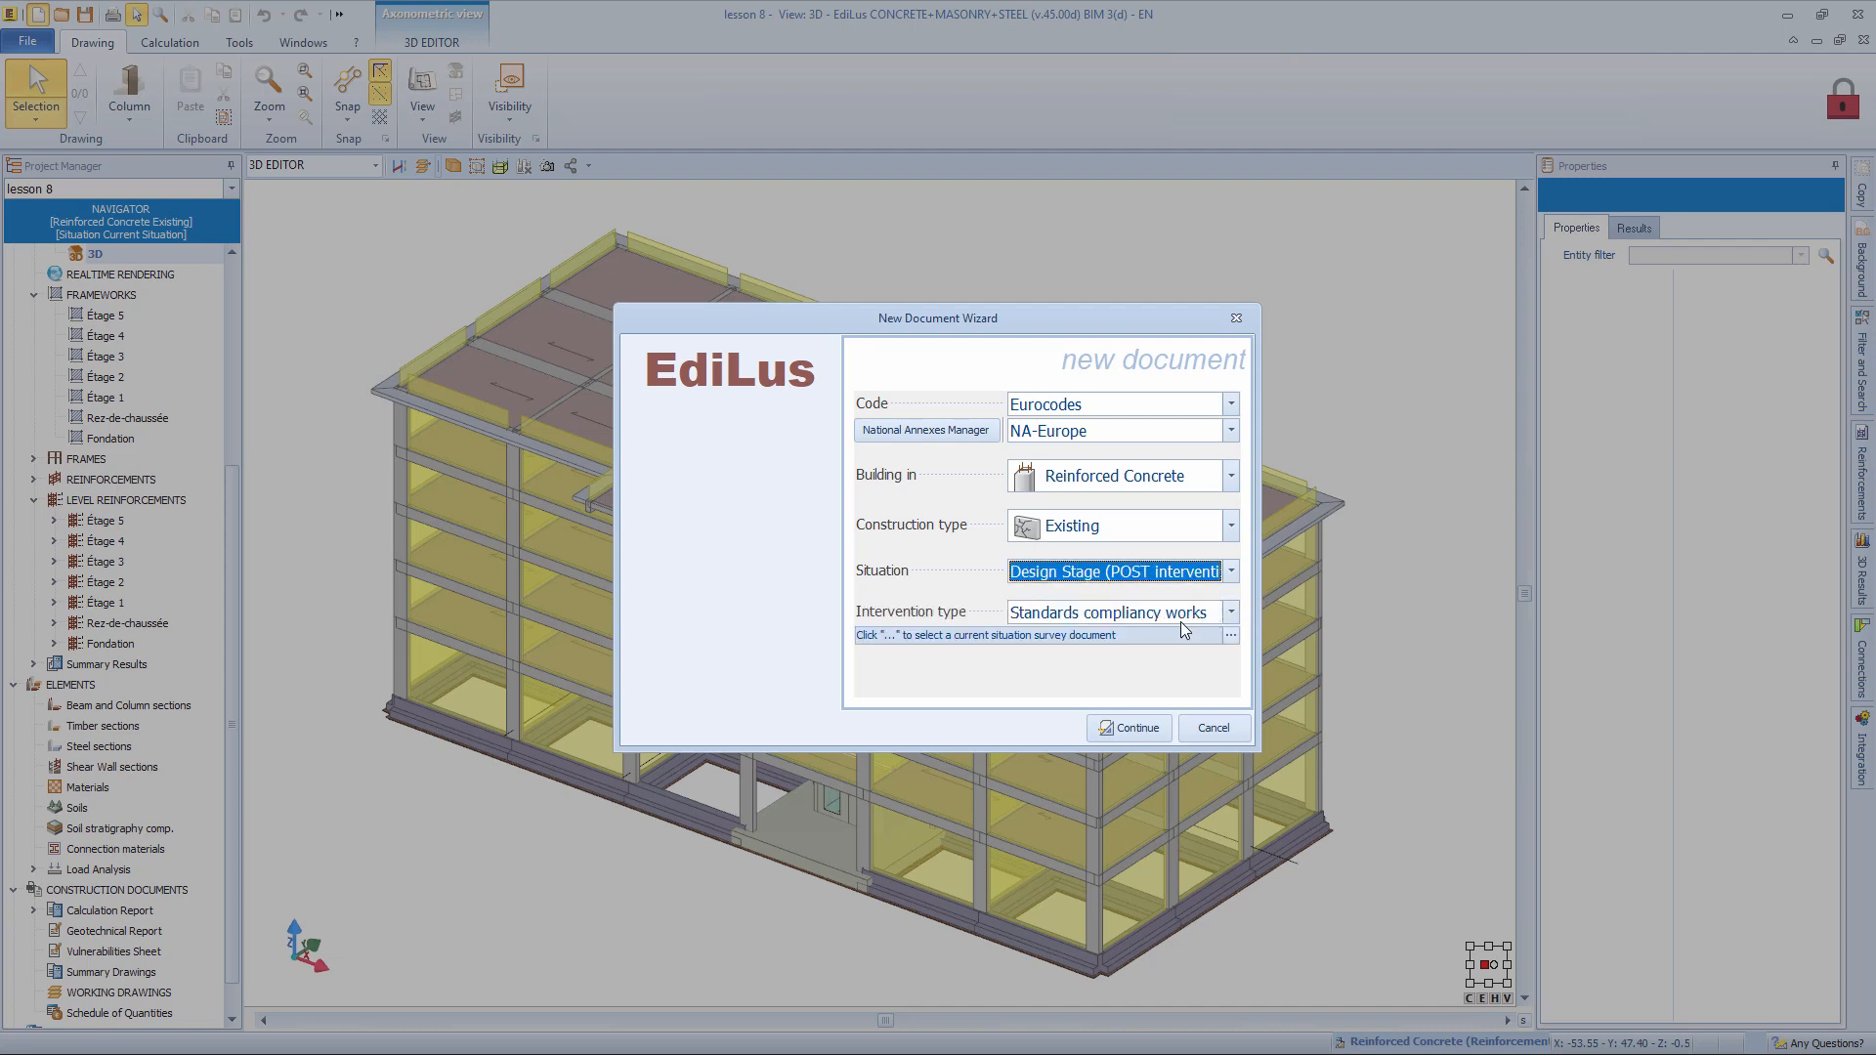
pyautogui.click(1204, 626)
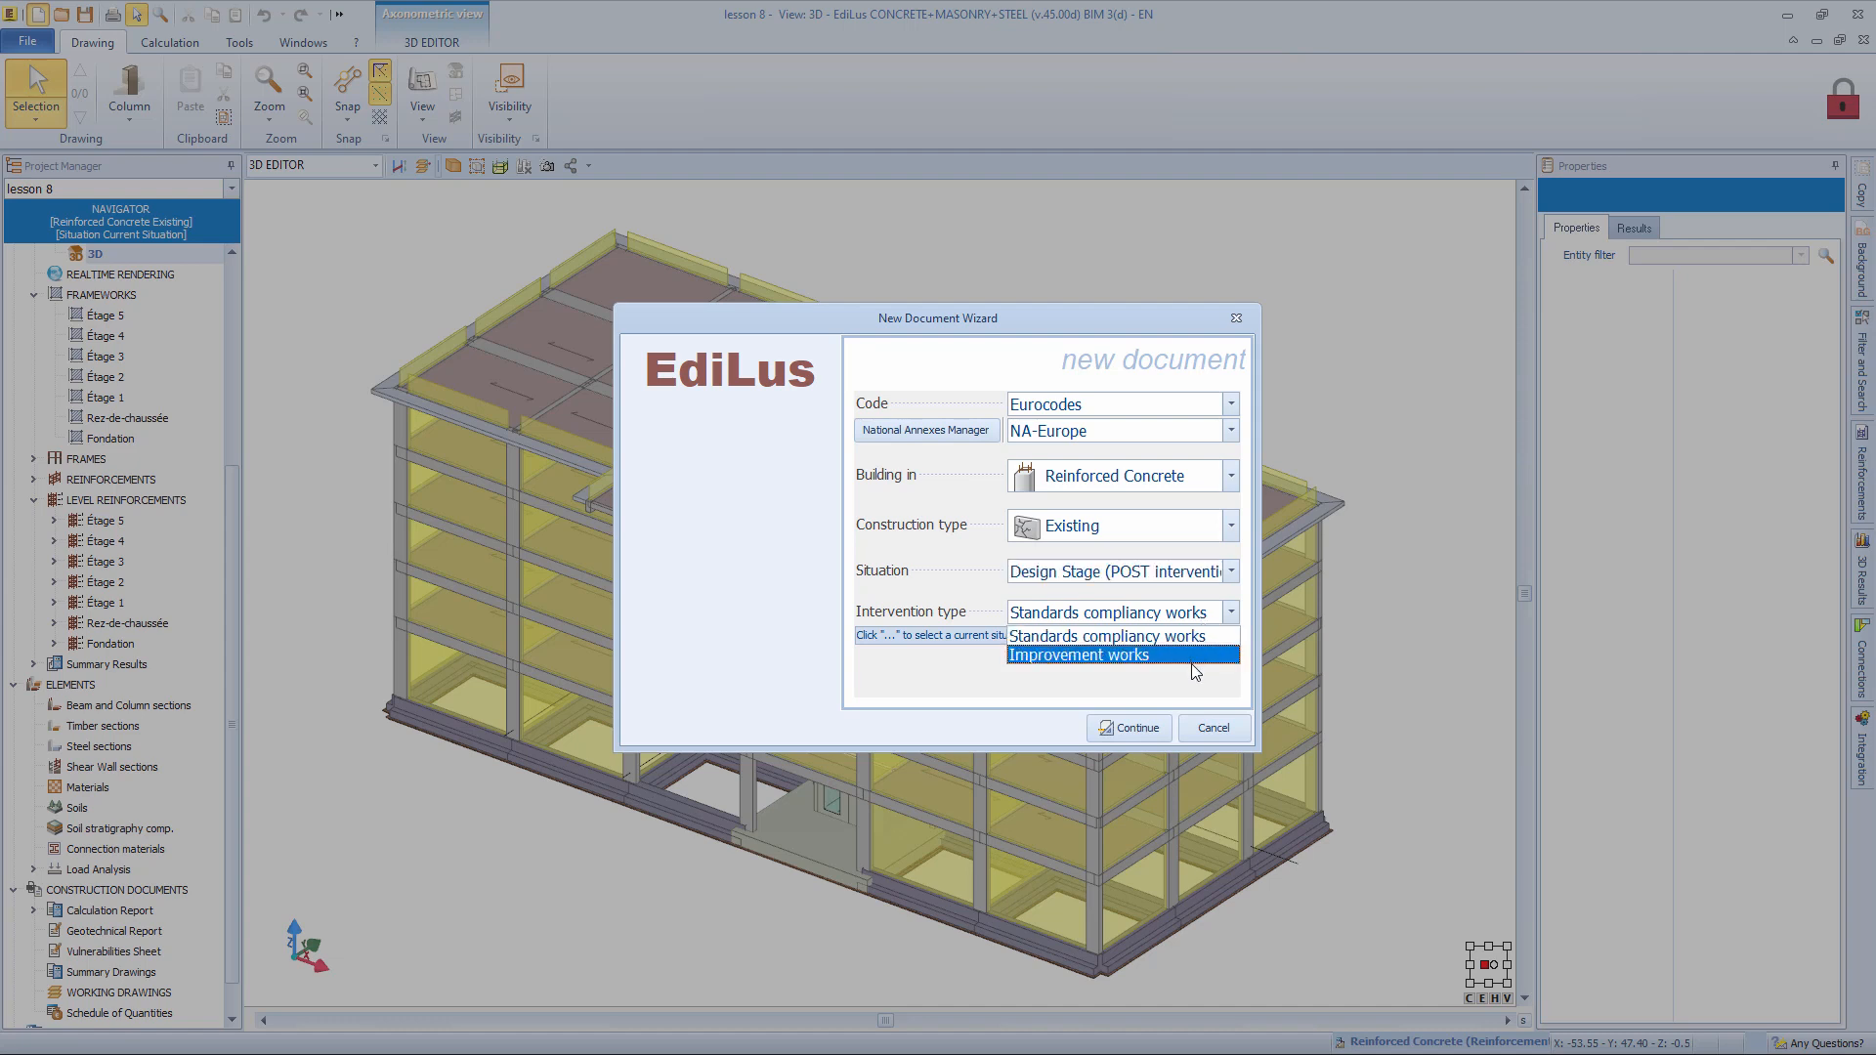
pyautogui.click(1193, 663)
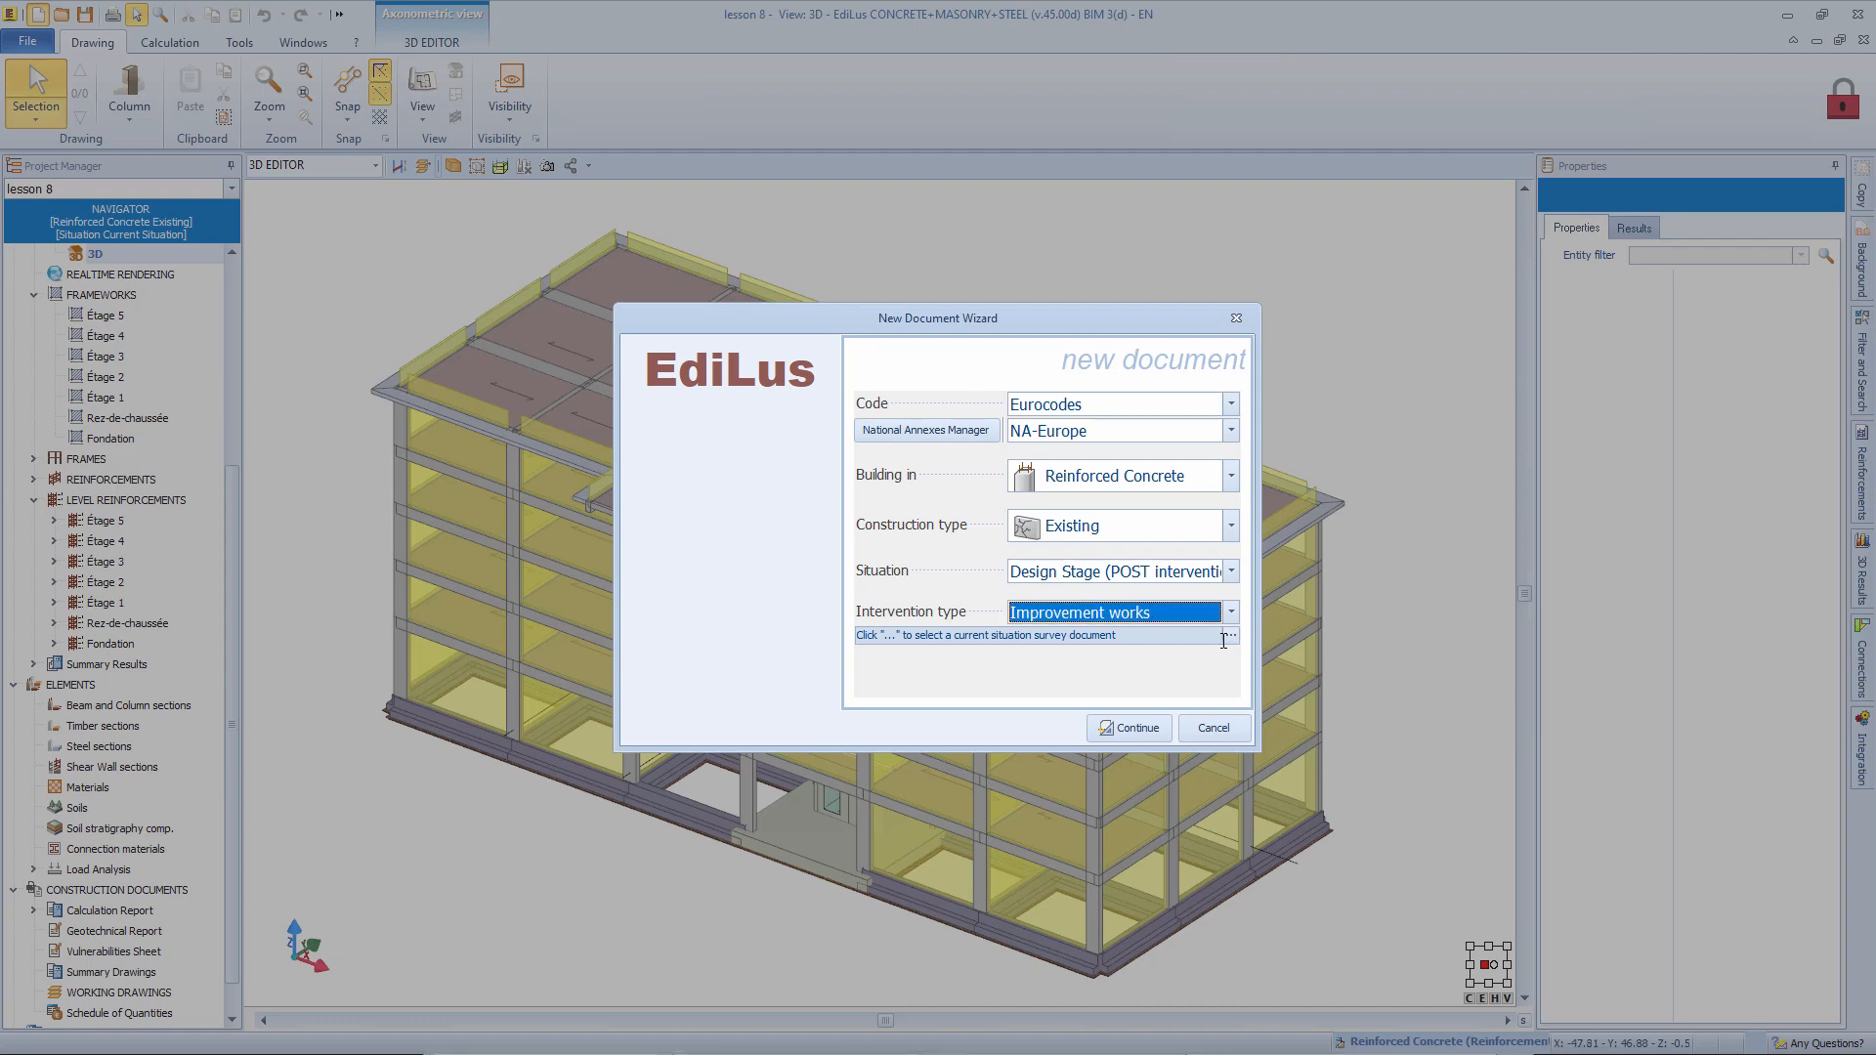
pyautogui.click(1128, 728)
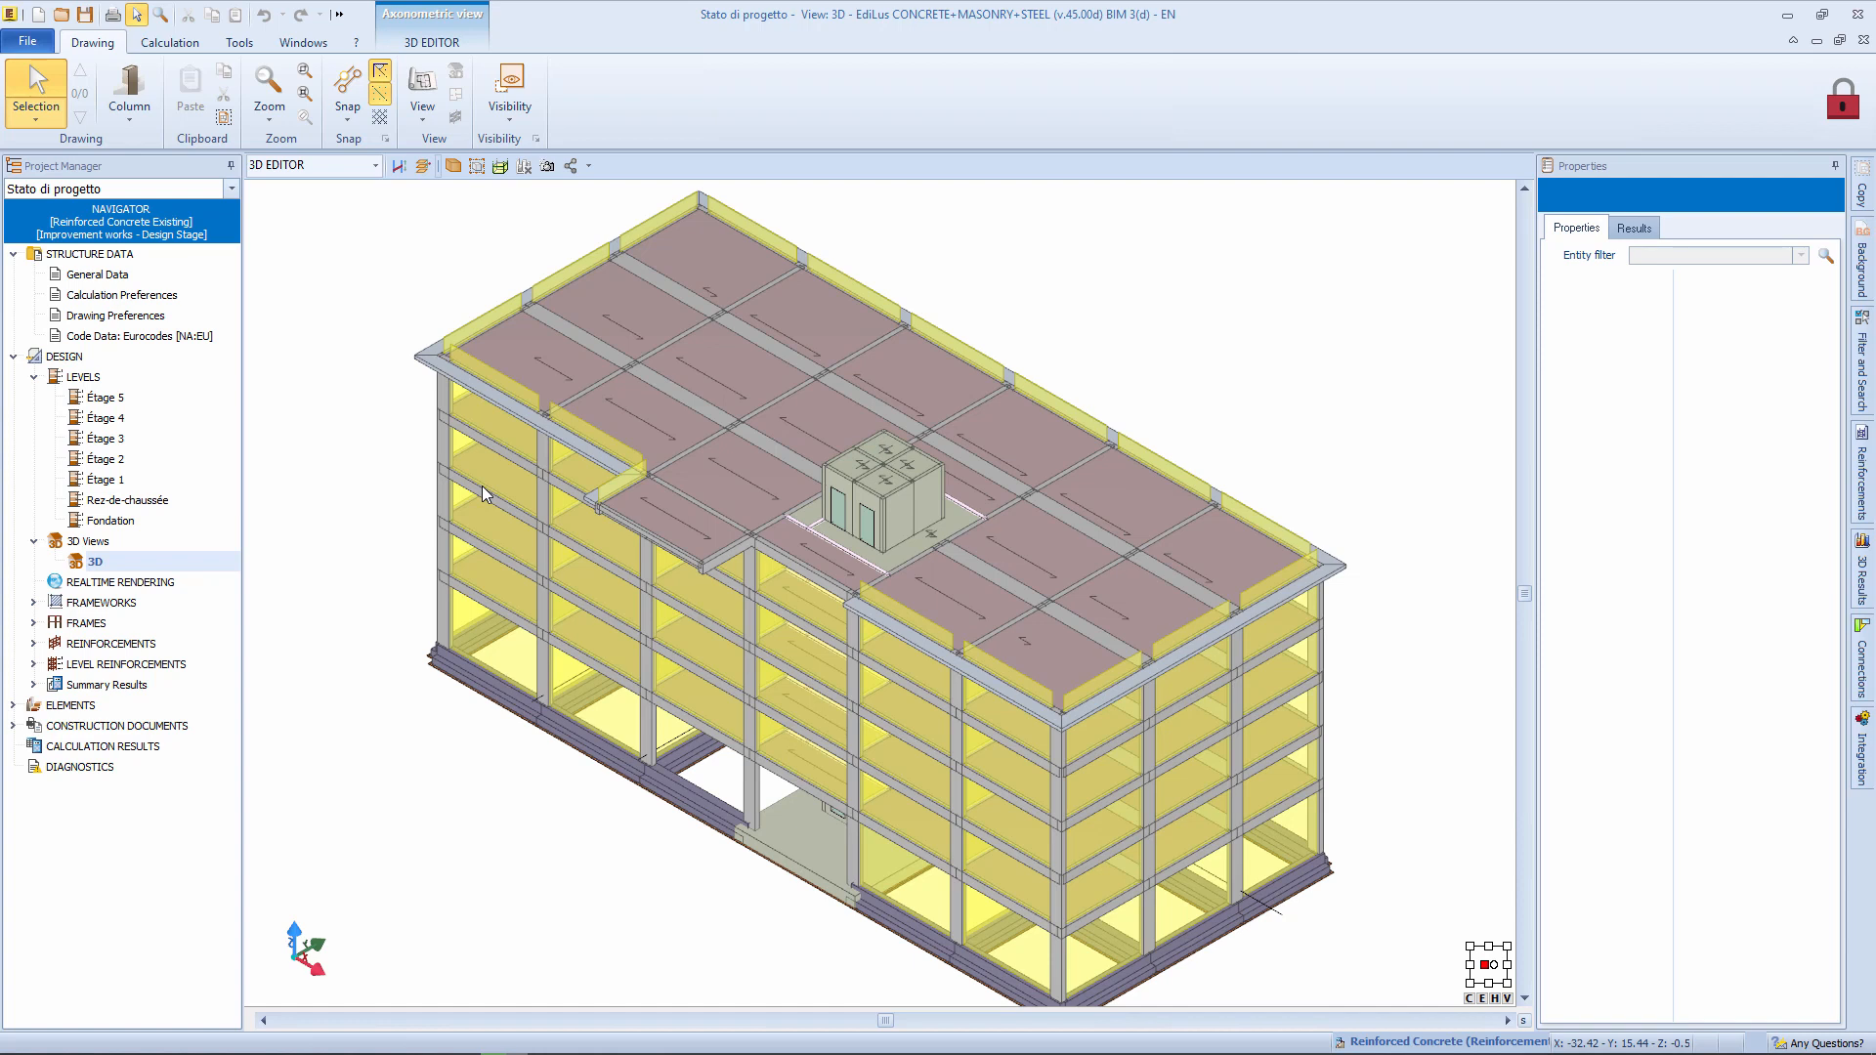
# Set the 3D view to RC interventions mode and apply FRP reinforcement for Bending along the lowest-level front beam beside the corner column.
pyautogui.click(375, 166)
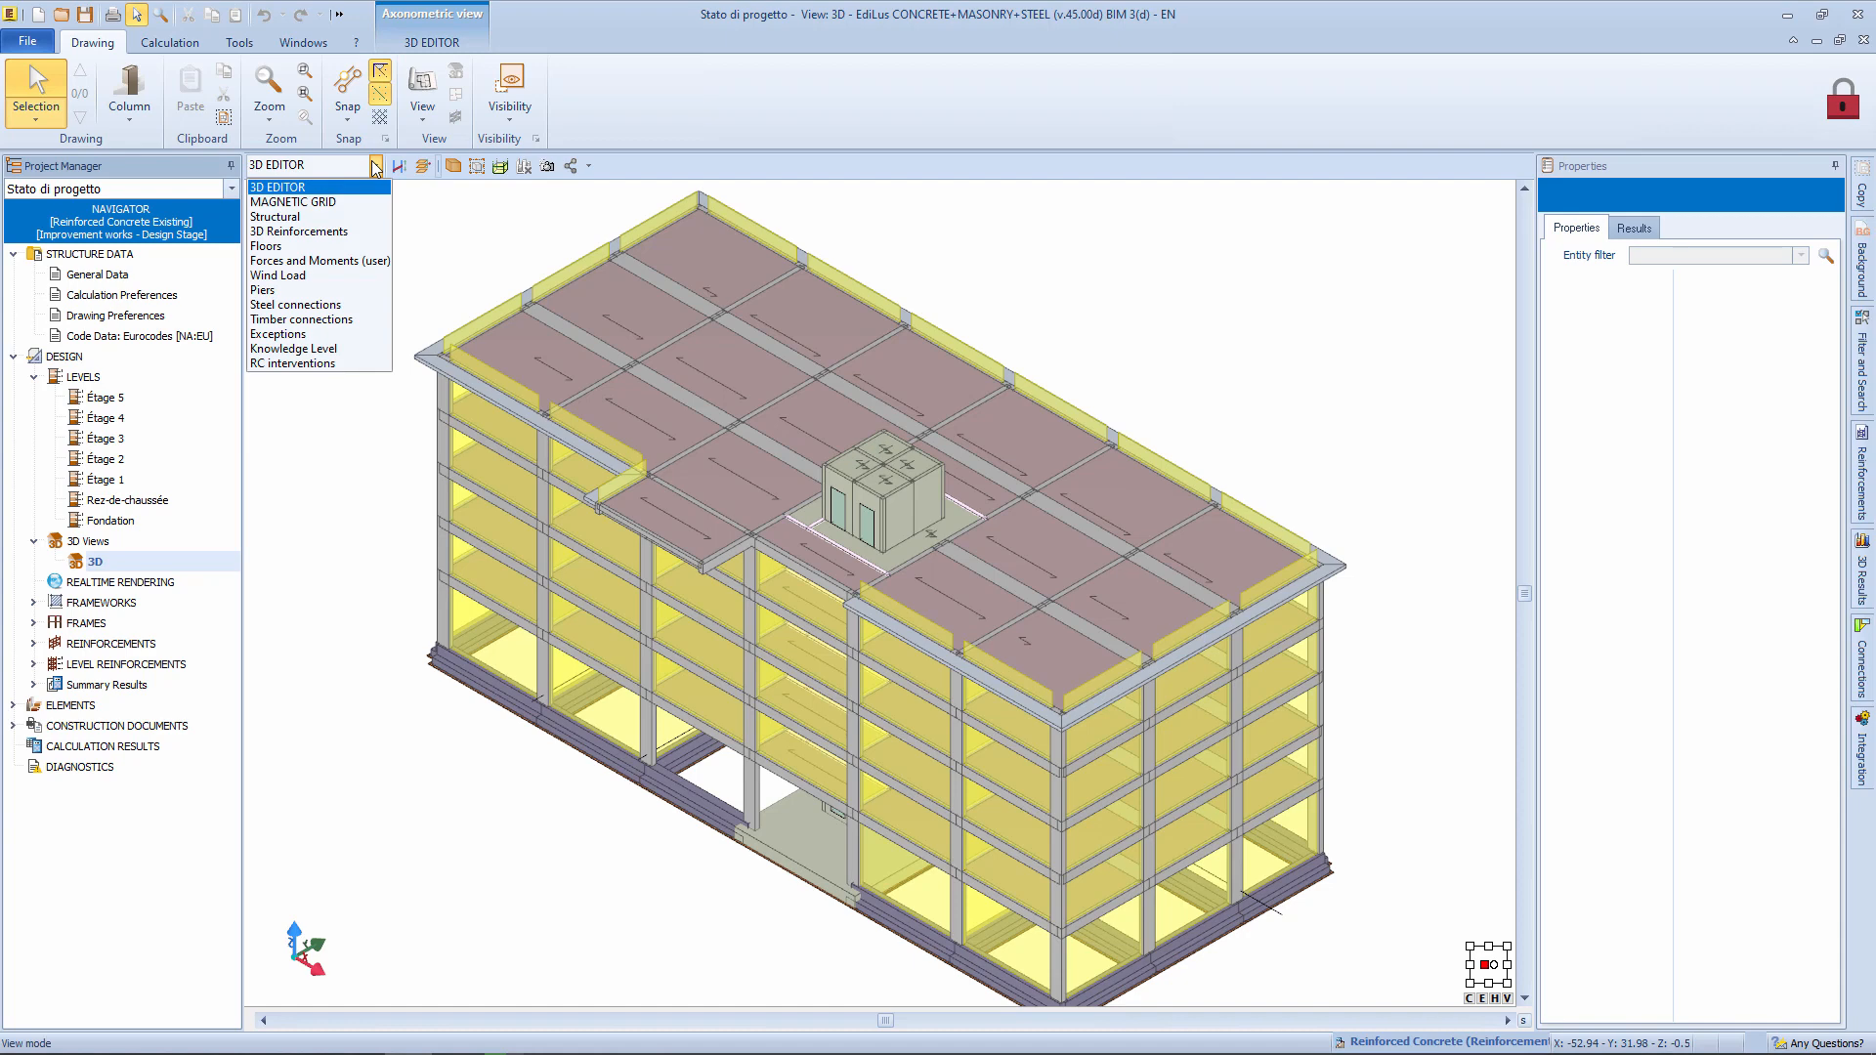
pyautogui.click(342, 363)
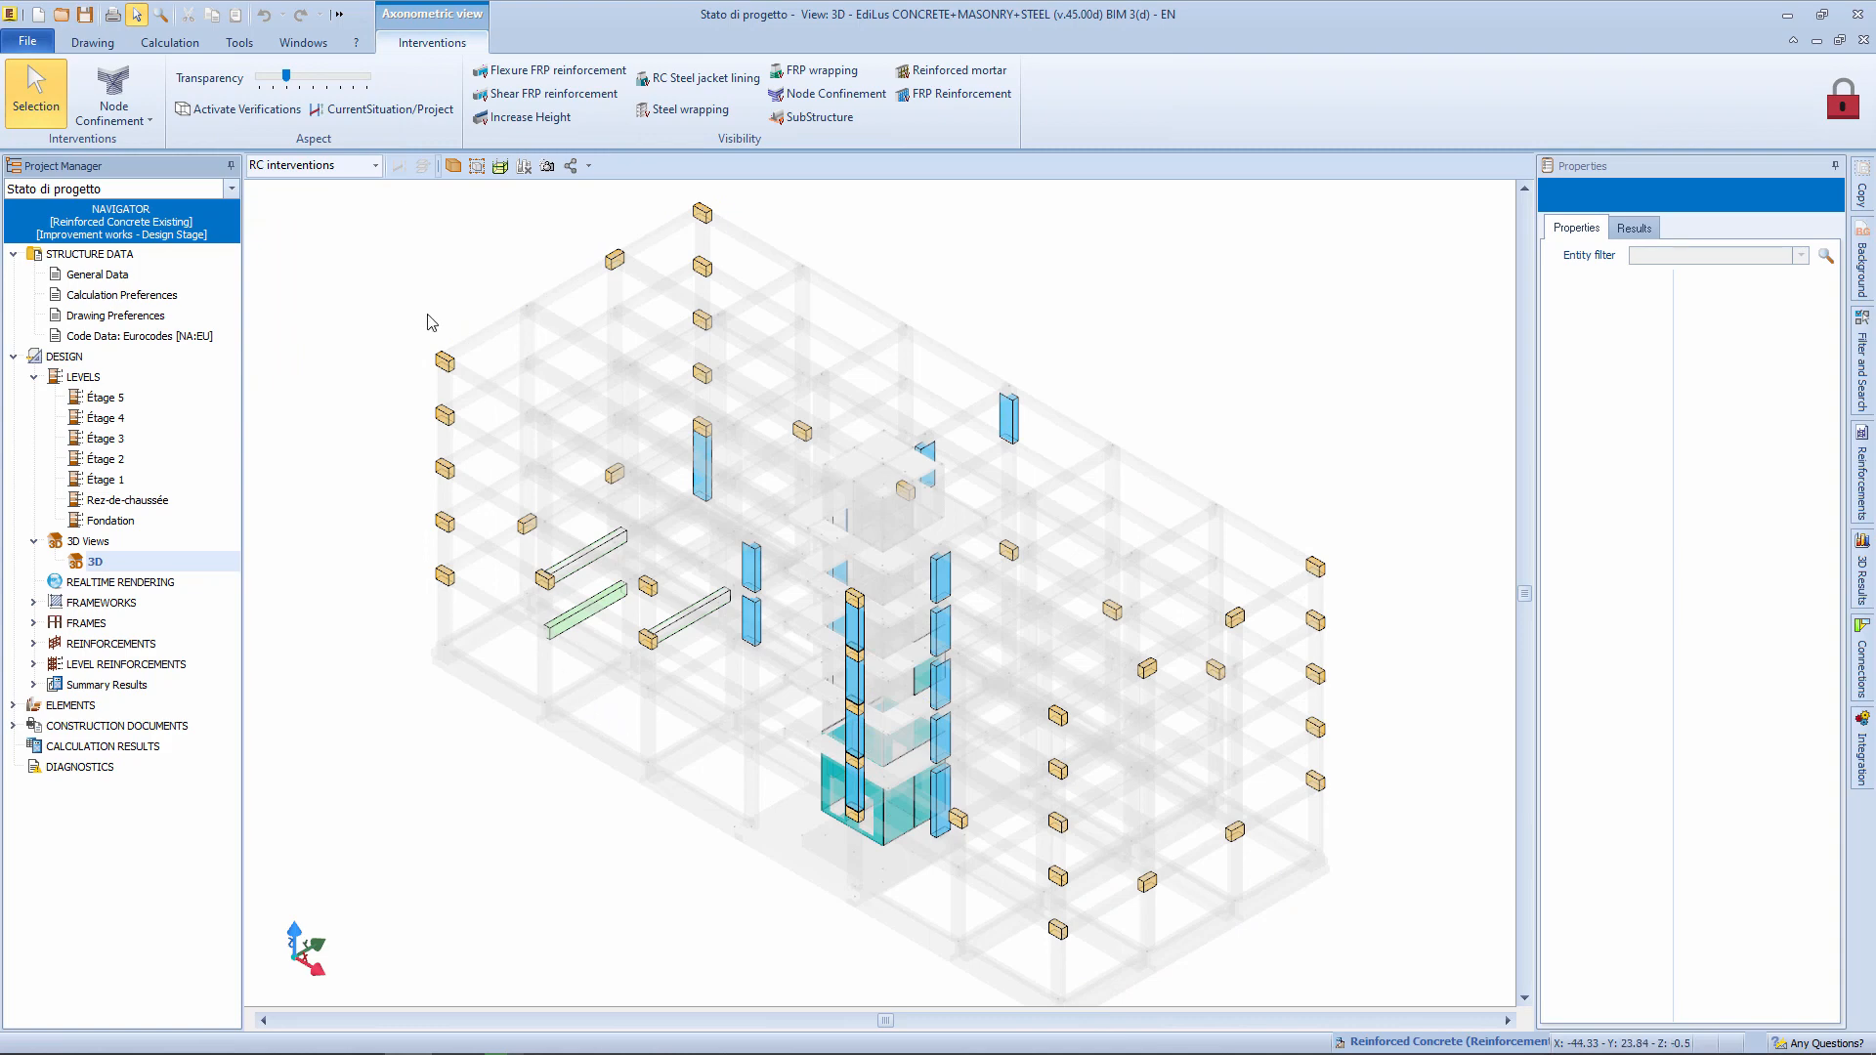
pyautogui.click(127, 119)
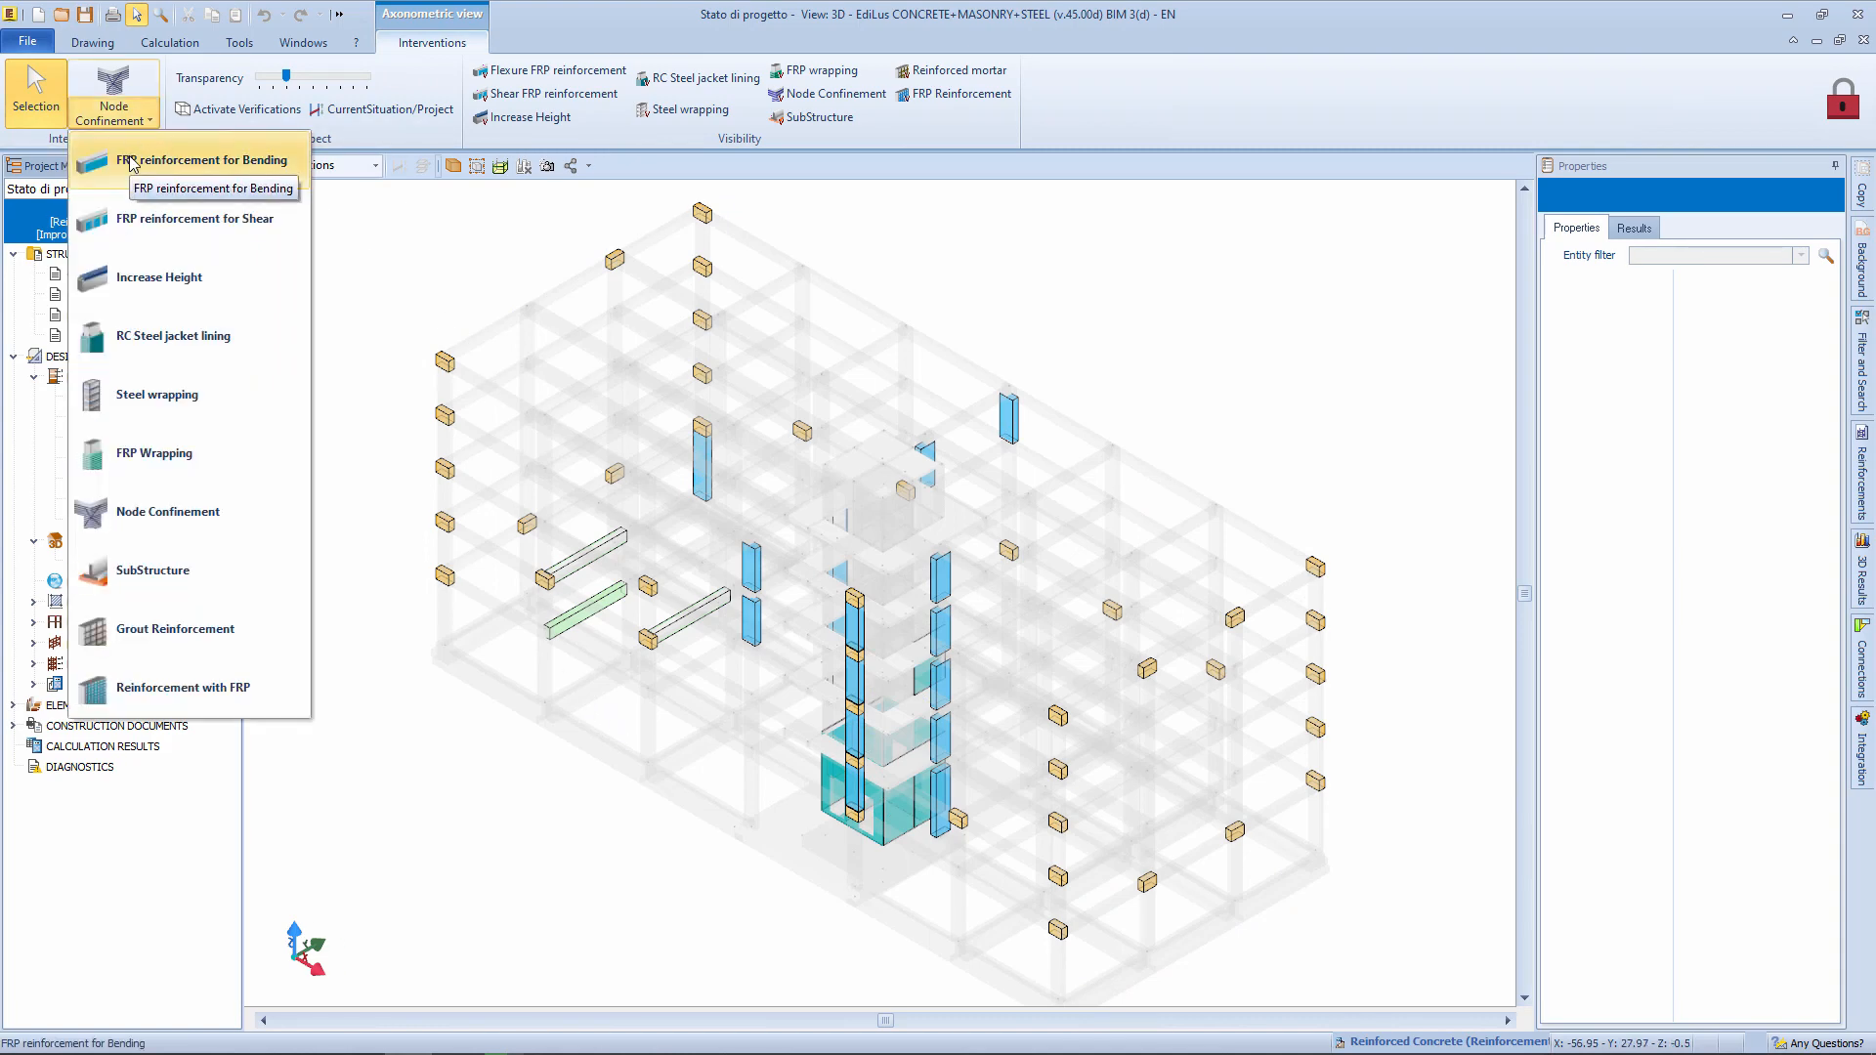
pyautogui.click(132, 161)
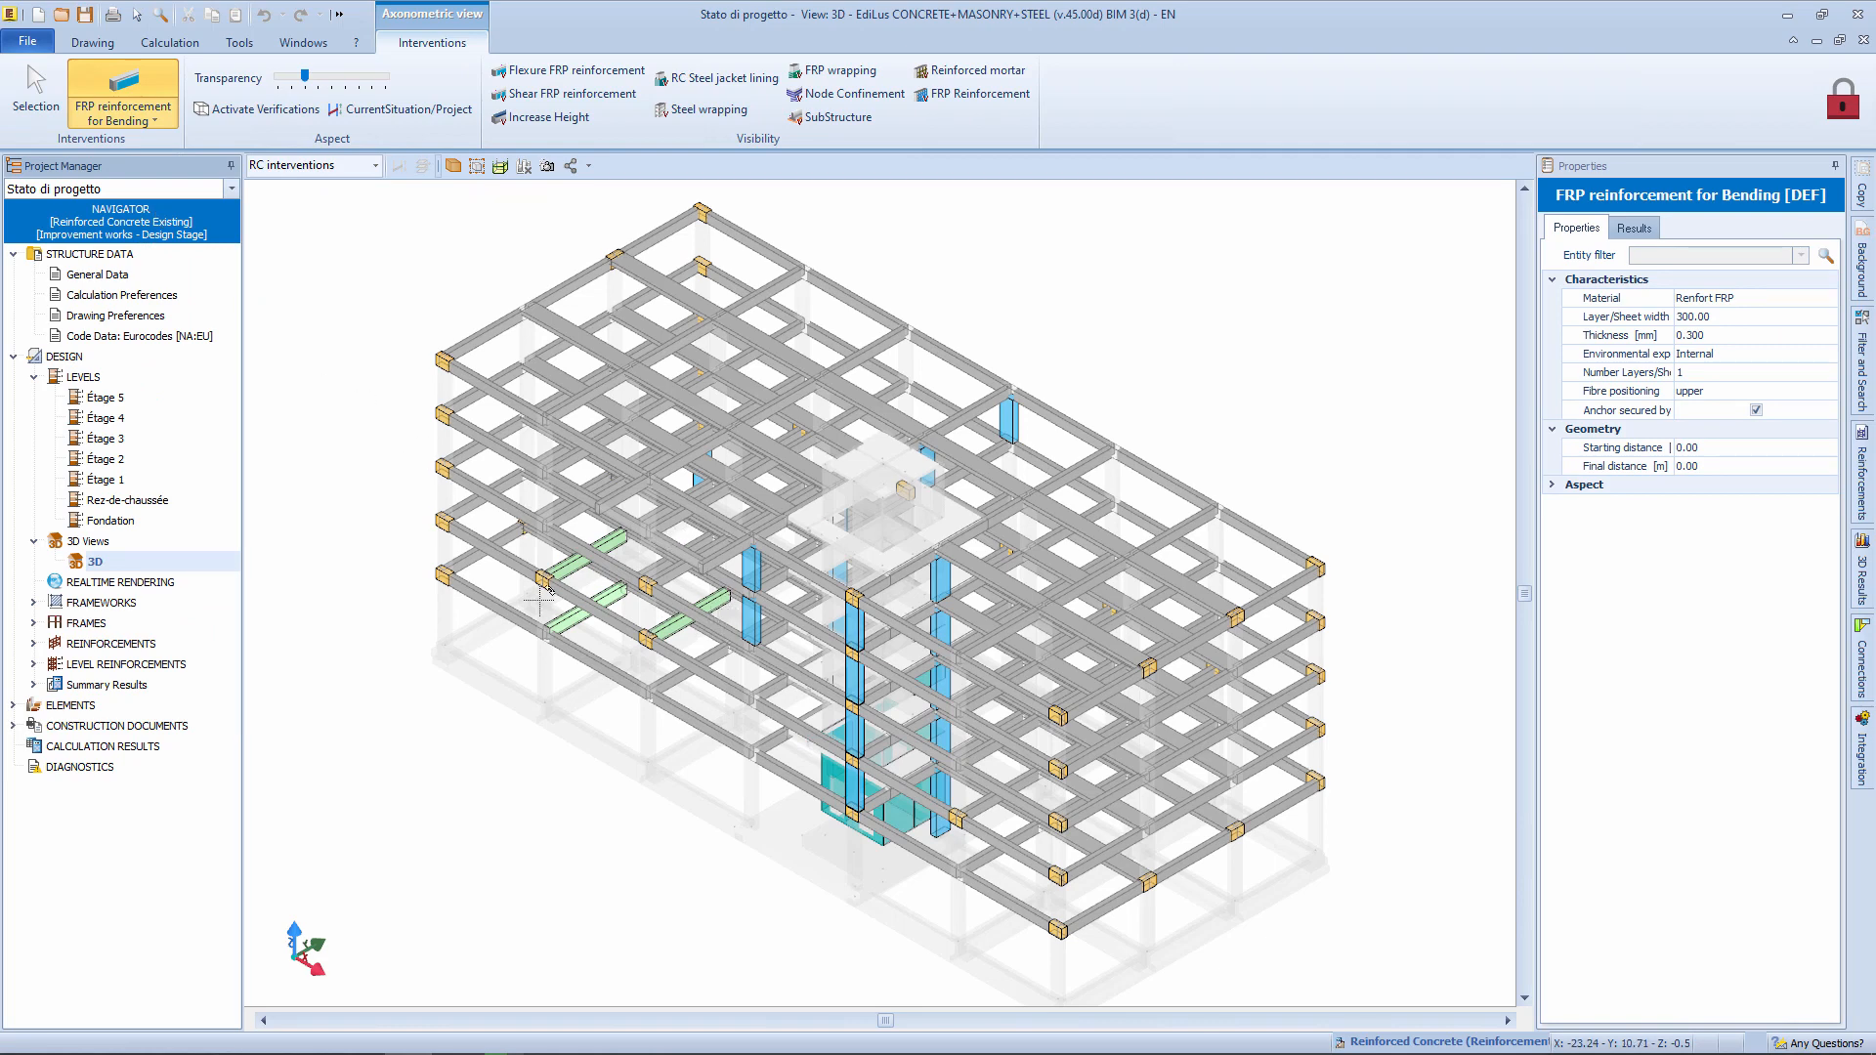
pyautogui.scroll(5, 544, 587)
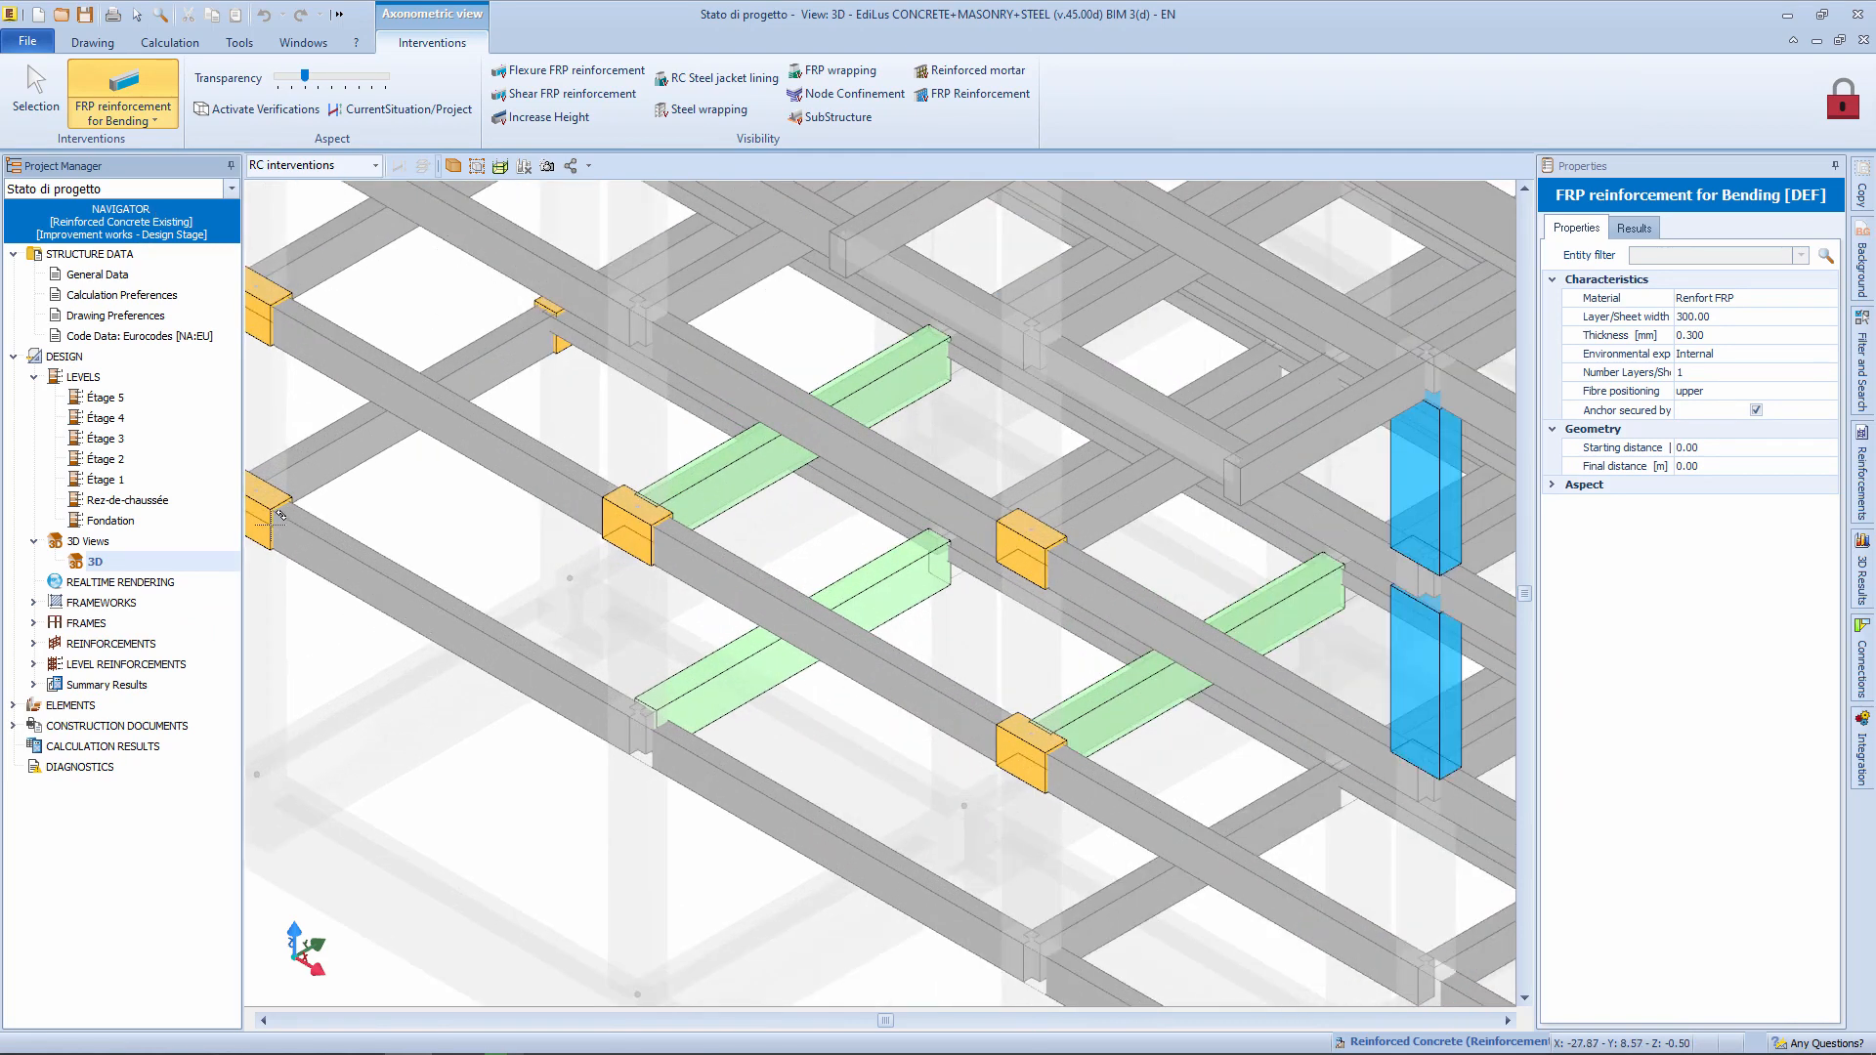
pyautogui.scroll(2, 280, 515)
pyautogui.click(376, 518)
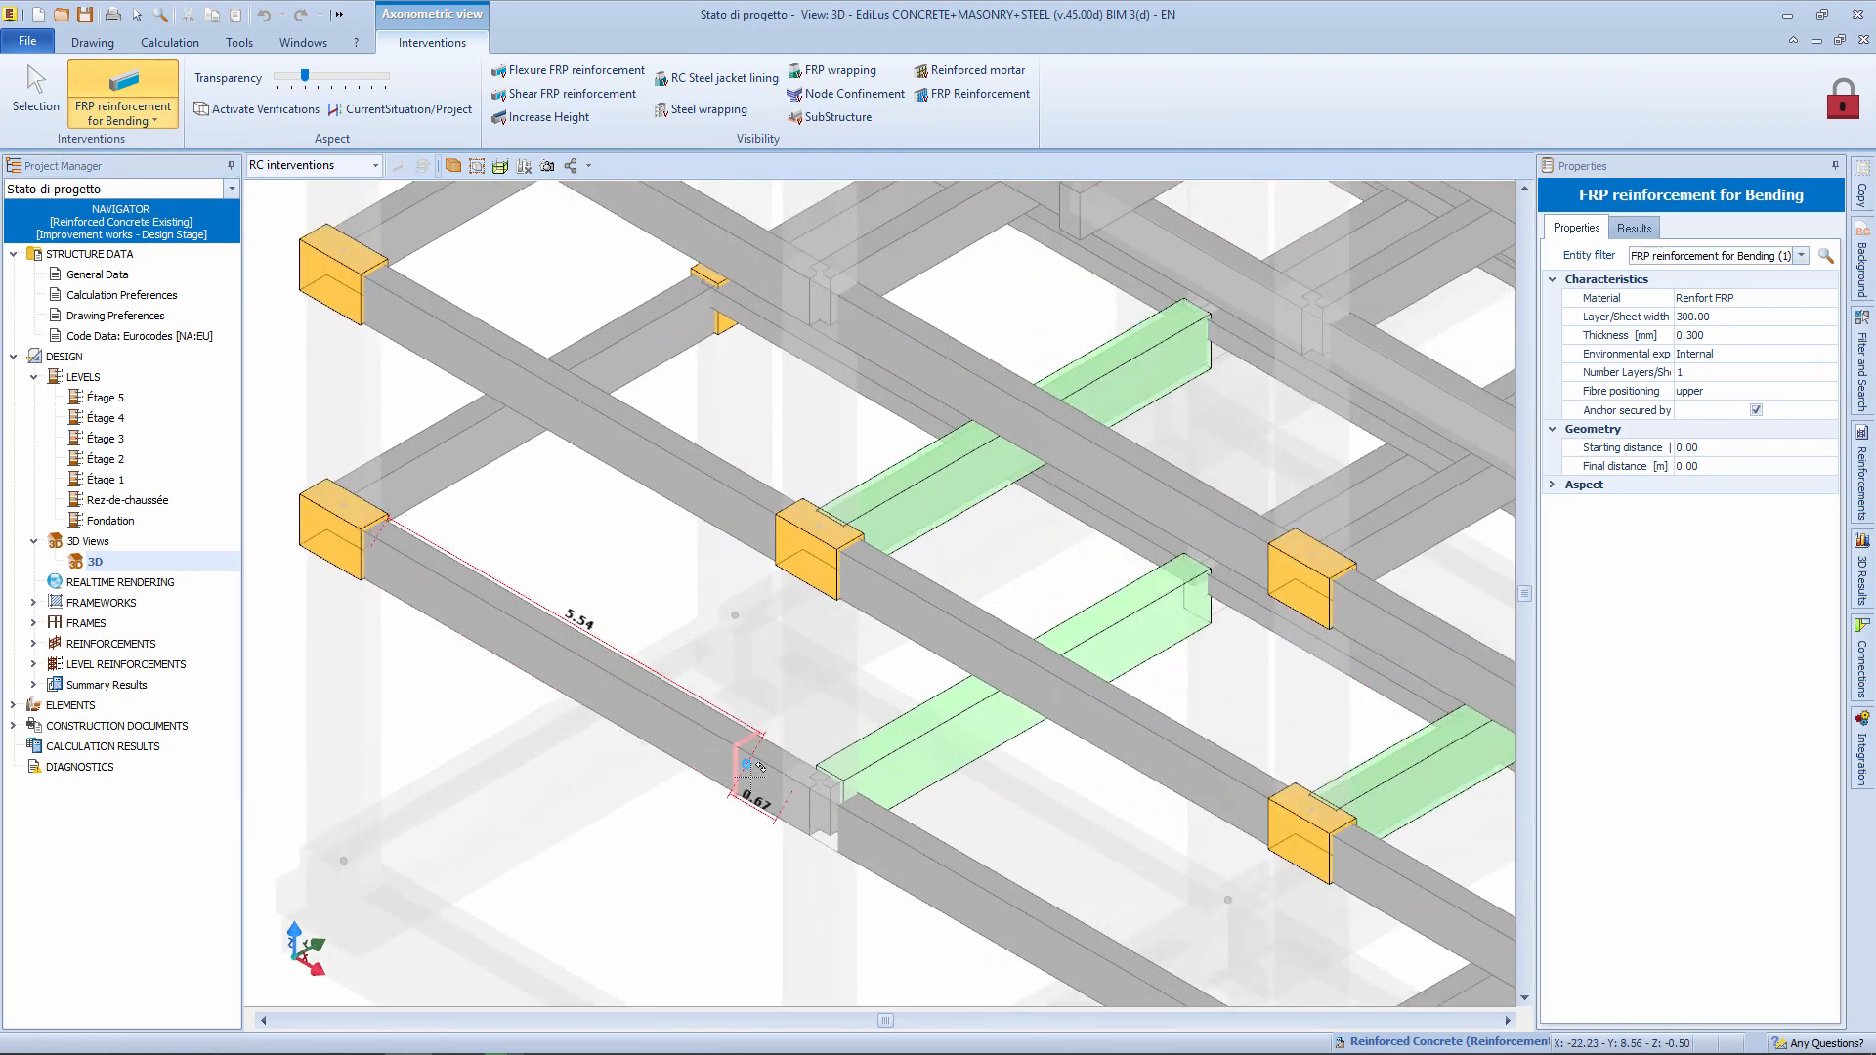
pyautogui.click(772, 777)
pyautogui.click(563, 647)
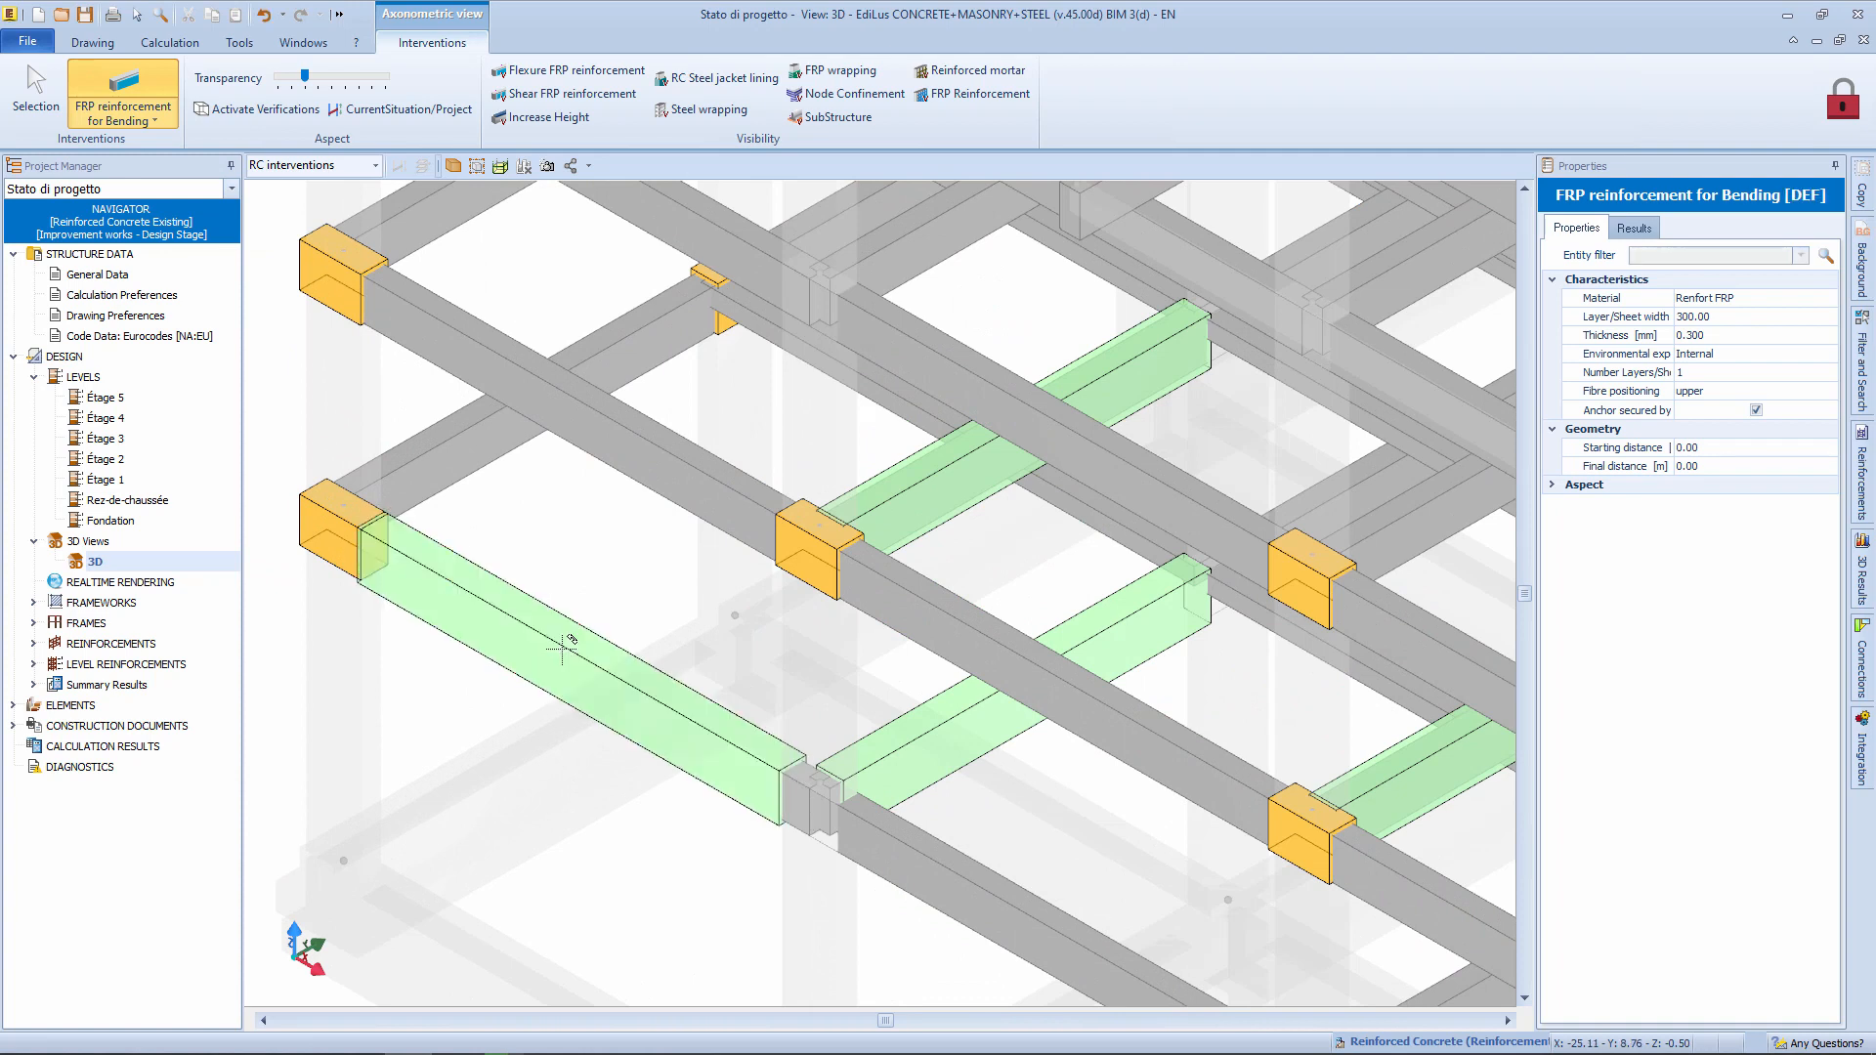
# Apply FRP reinforcement for Shear with "a U" fibre positioning at both ends of the adjacent front beam, the first segment about 1.77 m long.
pyautogui.click(145, 117)
pyautogui.click(167, 217)
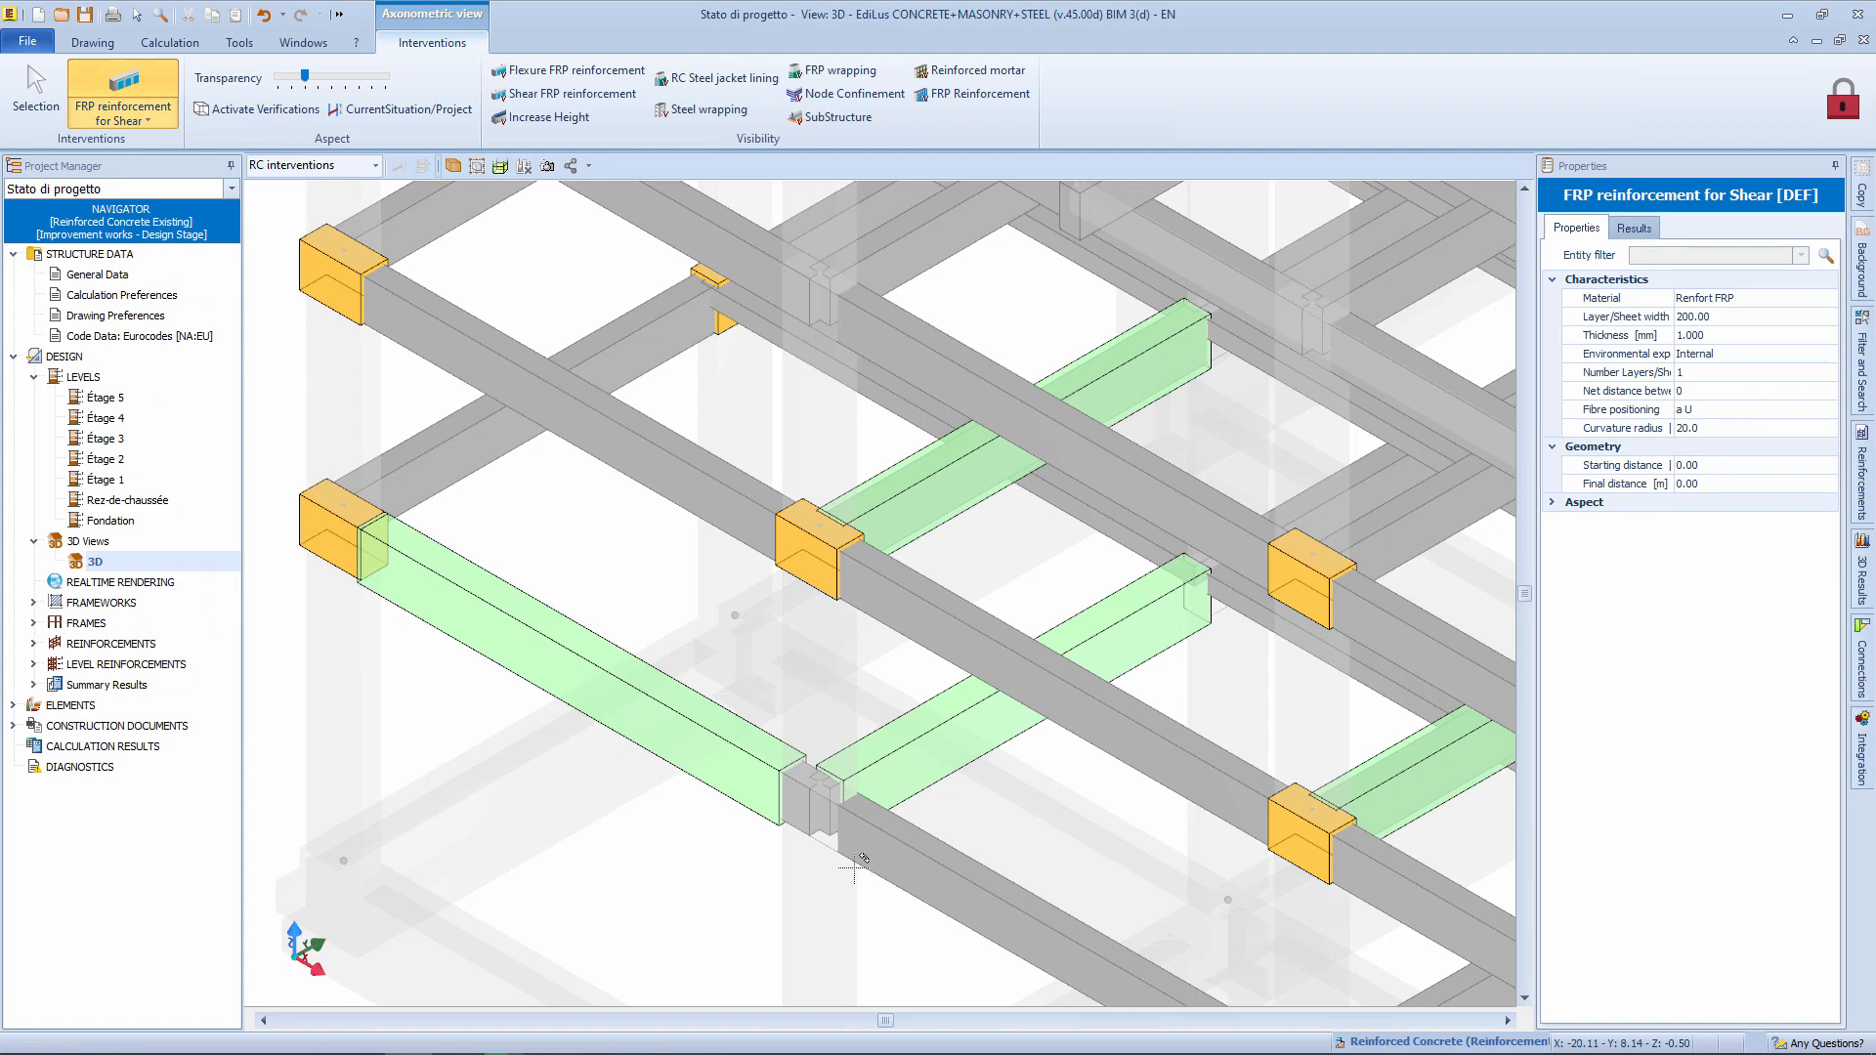
pyautogui.moveTo(854, 867); pyautogui.dragTo(652, 628, button='middle')
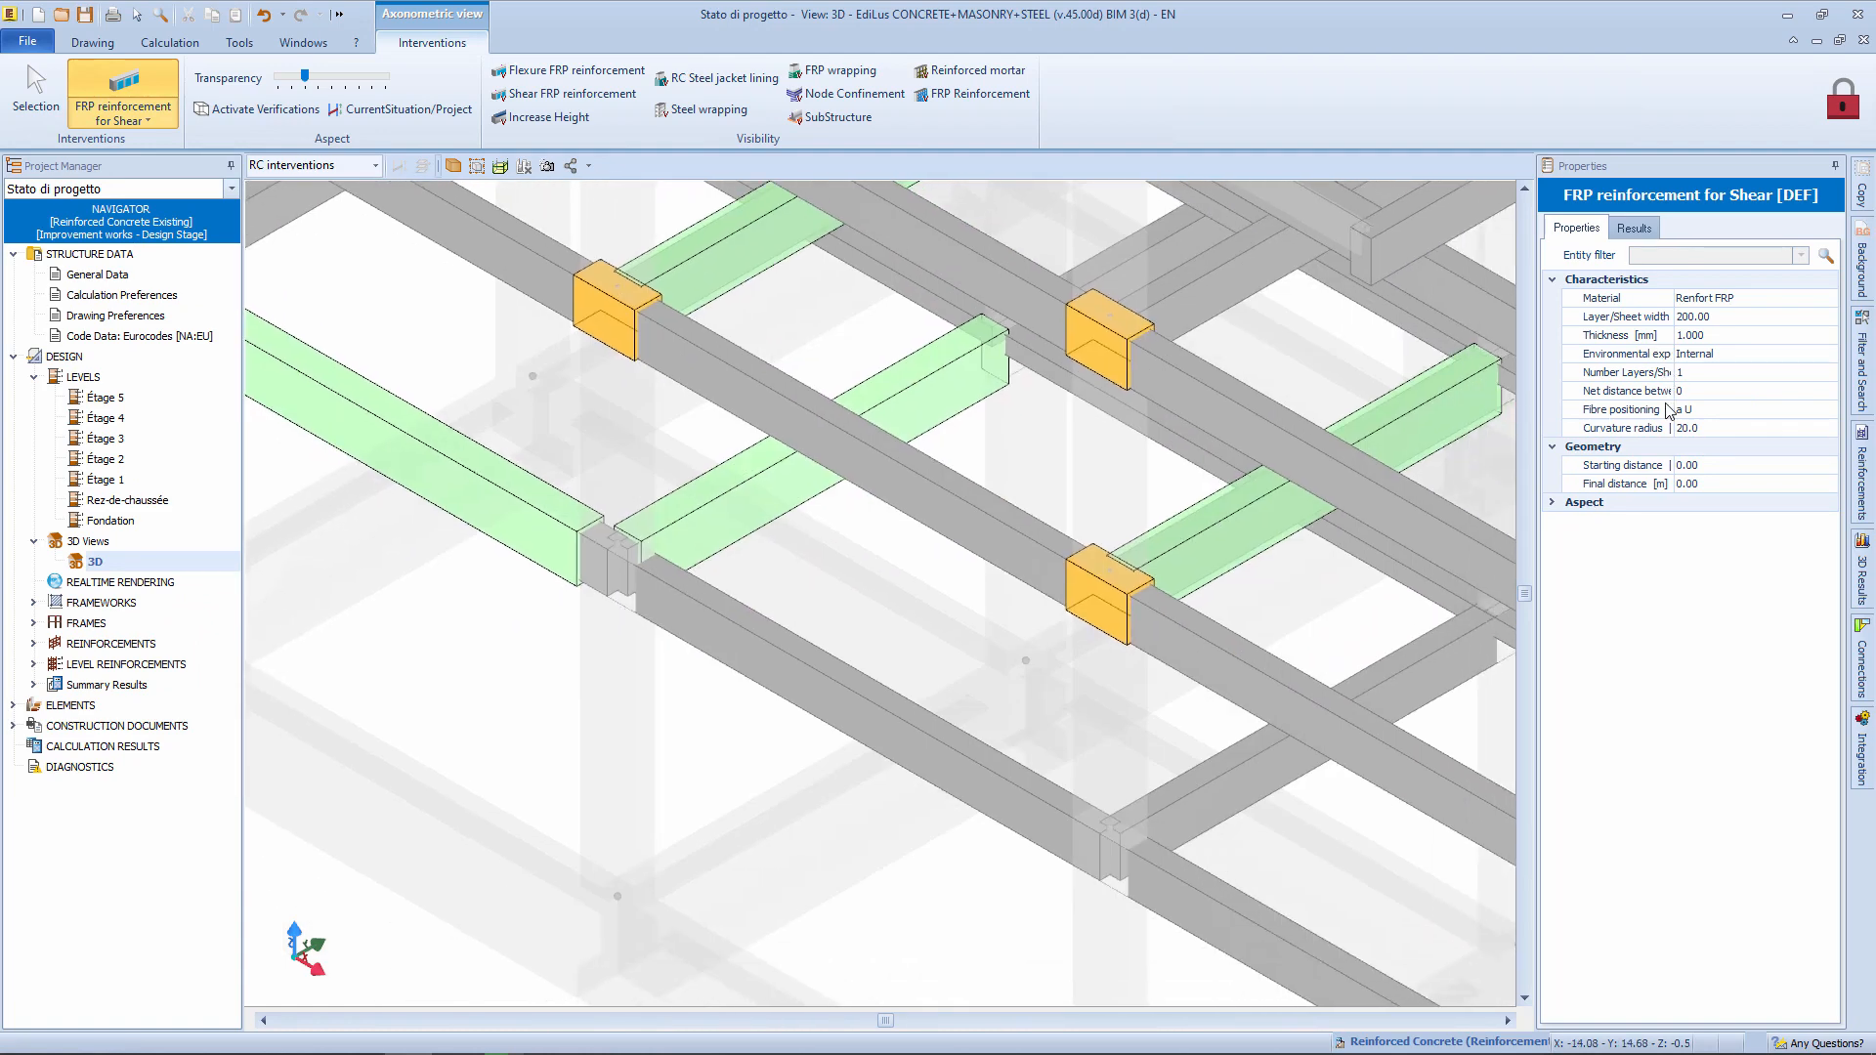
pyautogui.click(1730, 411)
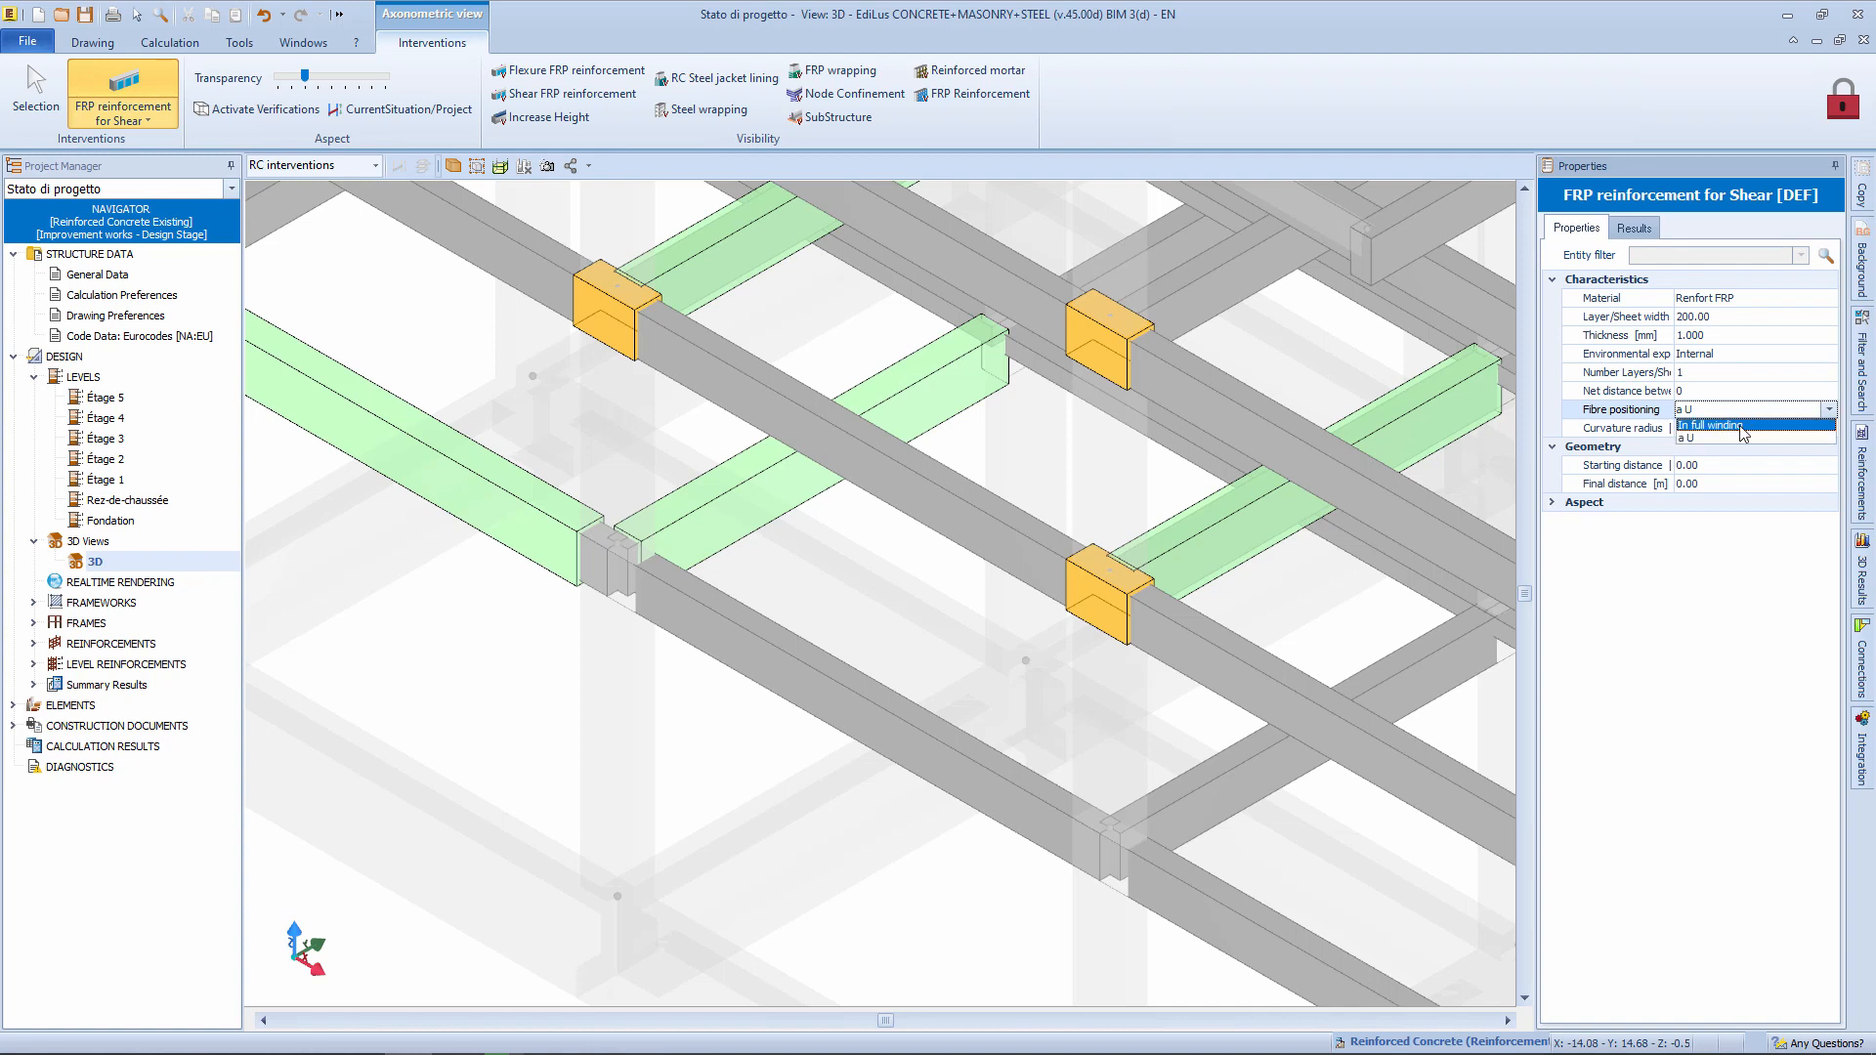
pyautogui.click(1739, 438)
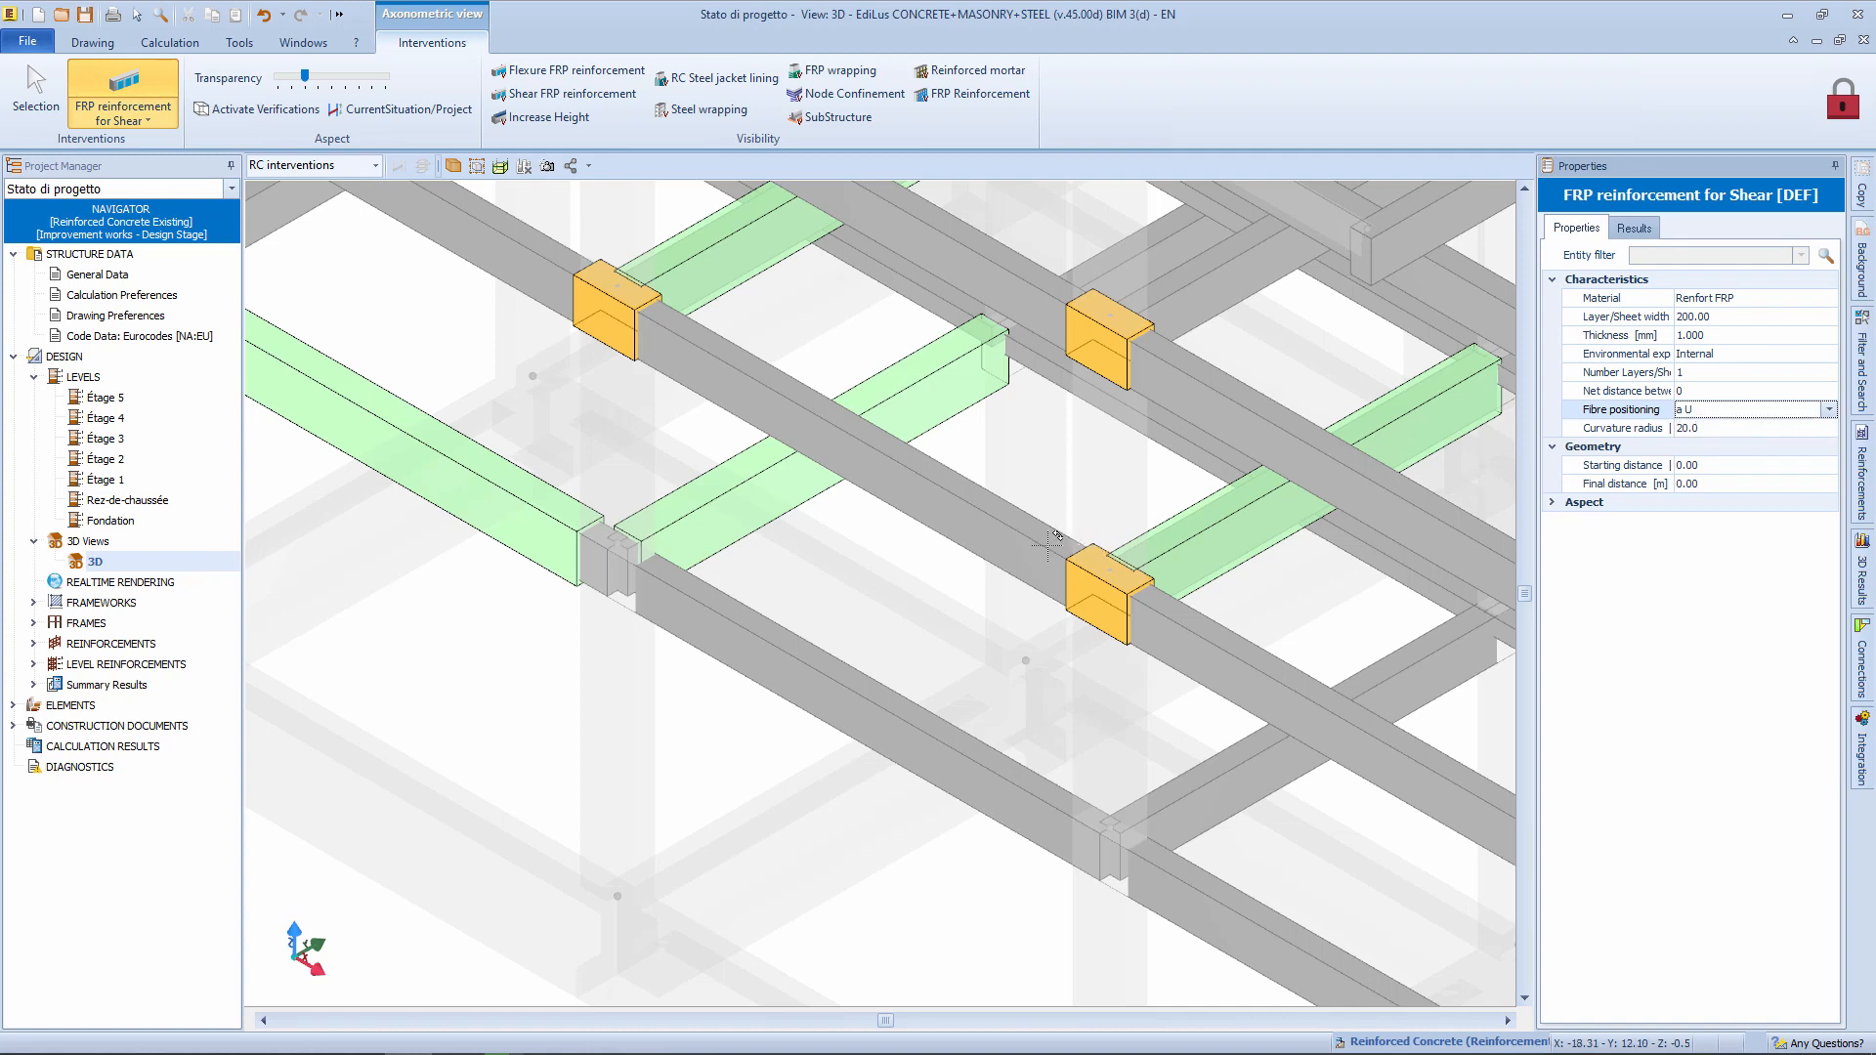
pyautogui.click(672, 578)
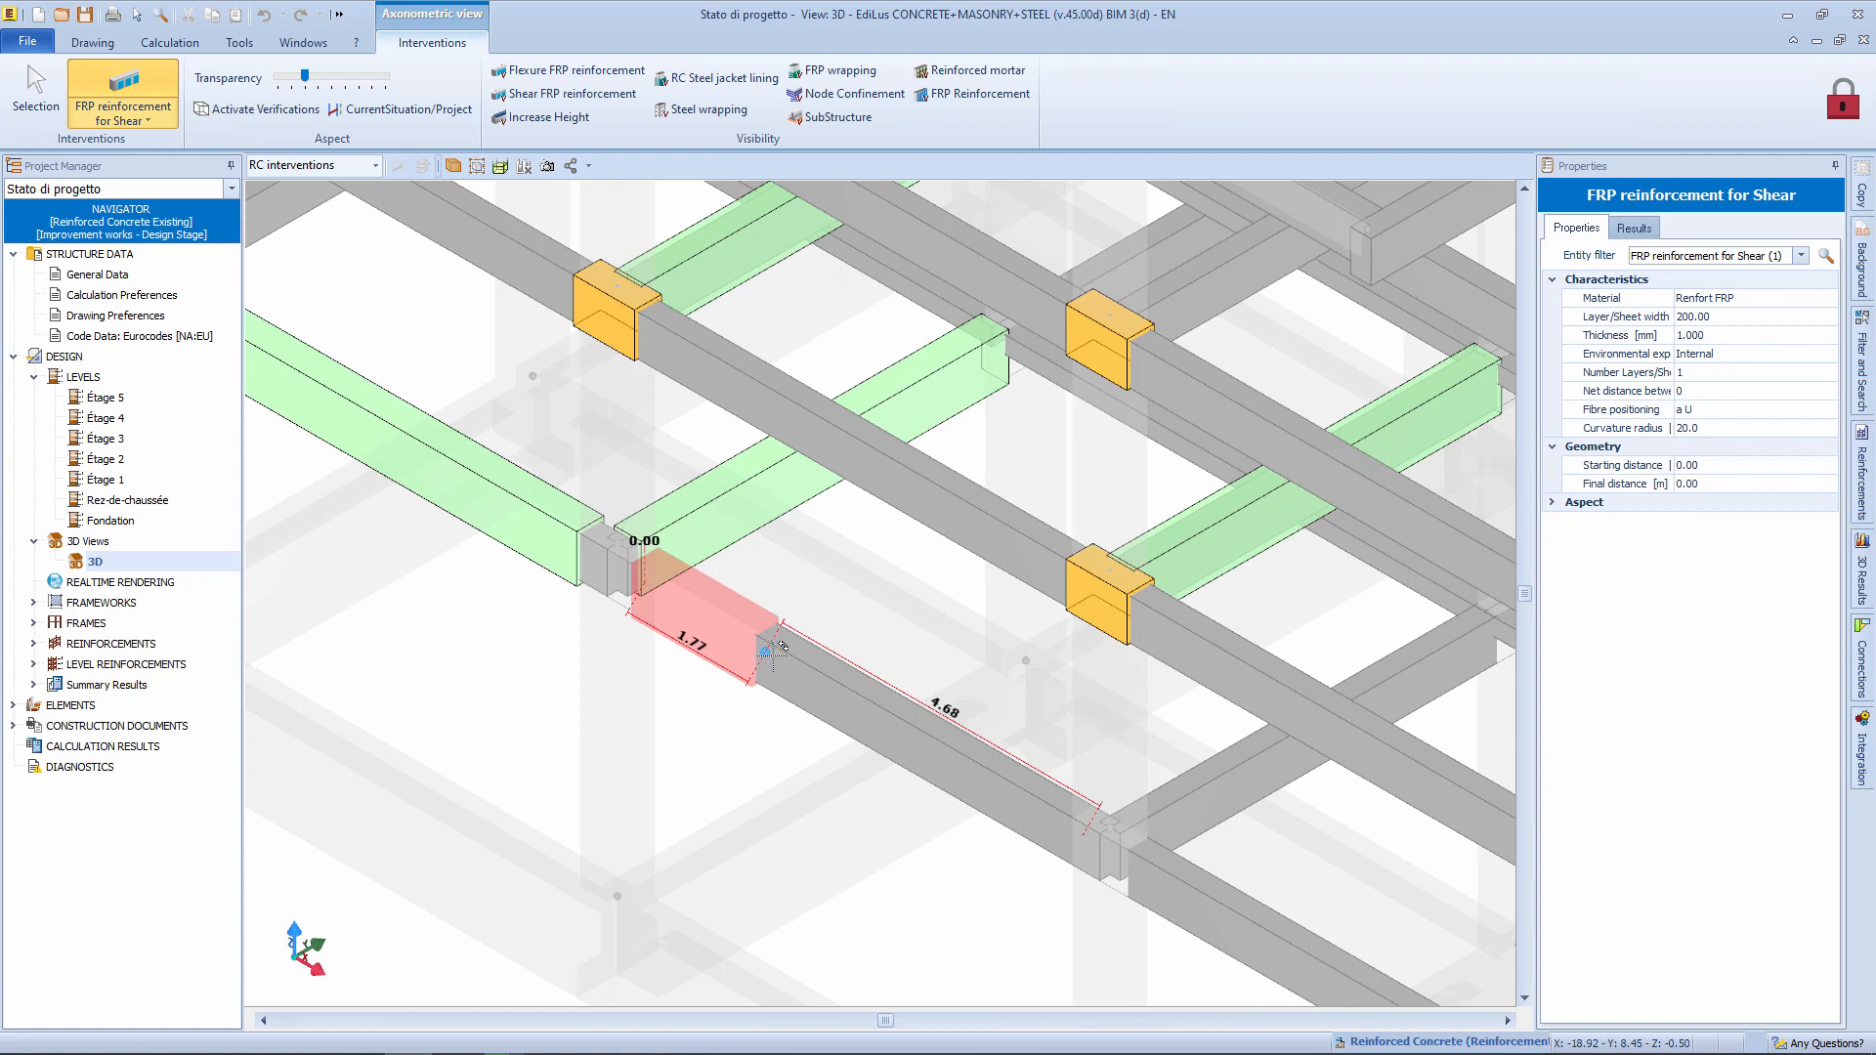
pyautogui.click(1007, 825)
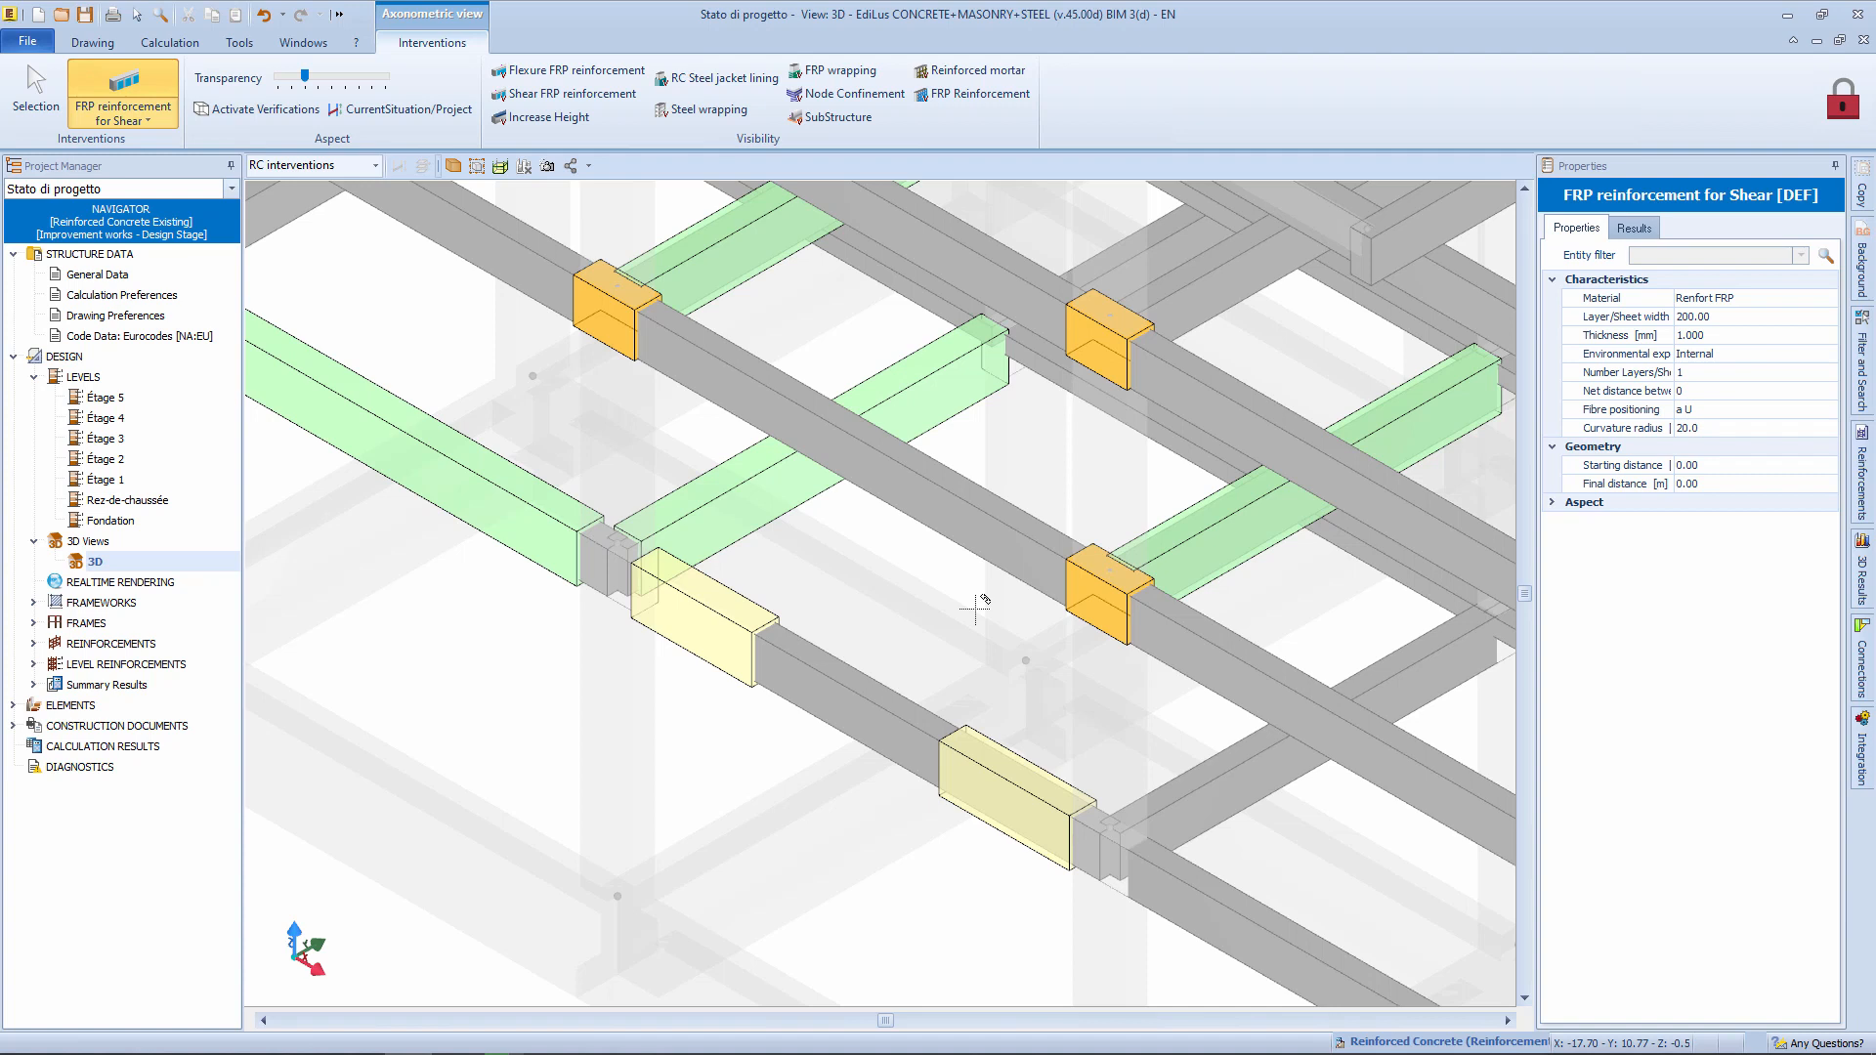
# Apply RC Steel jacket lining to the front column between the reinforced beams over five storeys, and select the lowest jacket to show its properties.
pyautogui.click(149, 115)
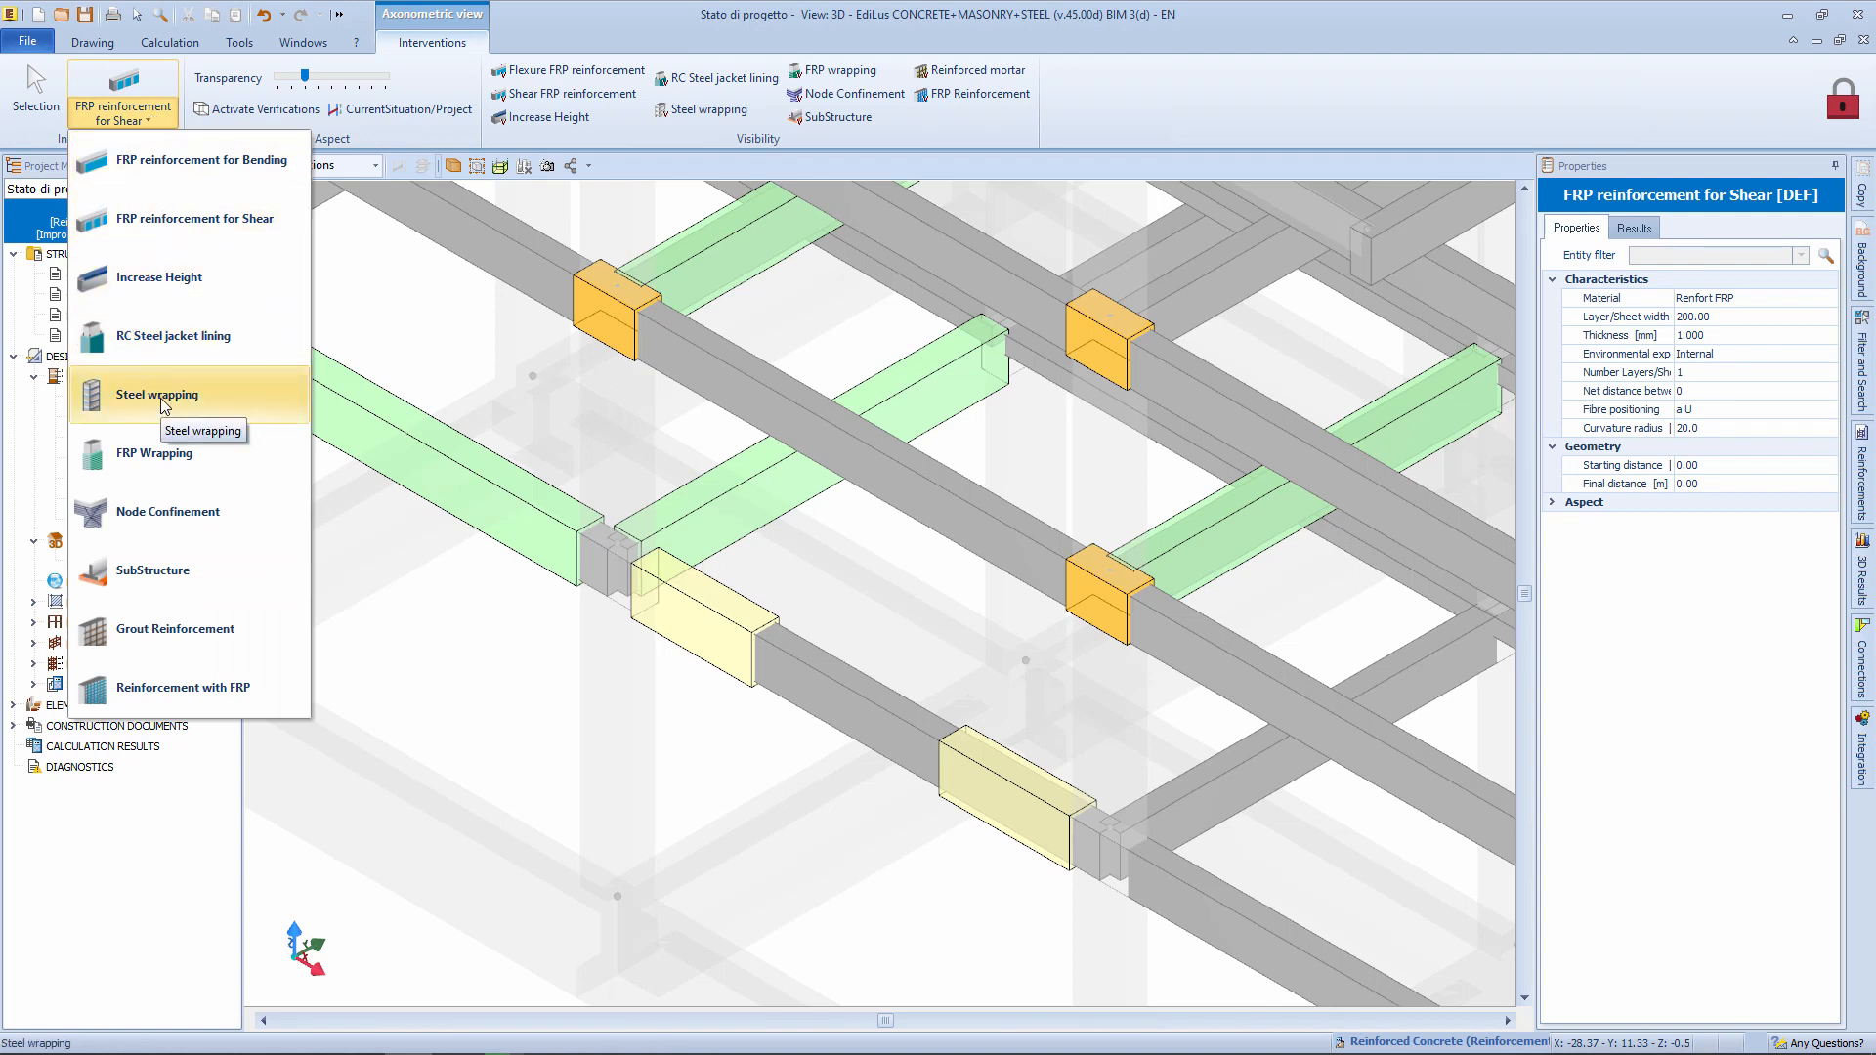
pyautogui.click(166, 335)
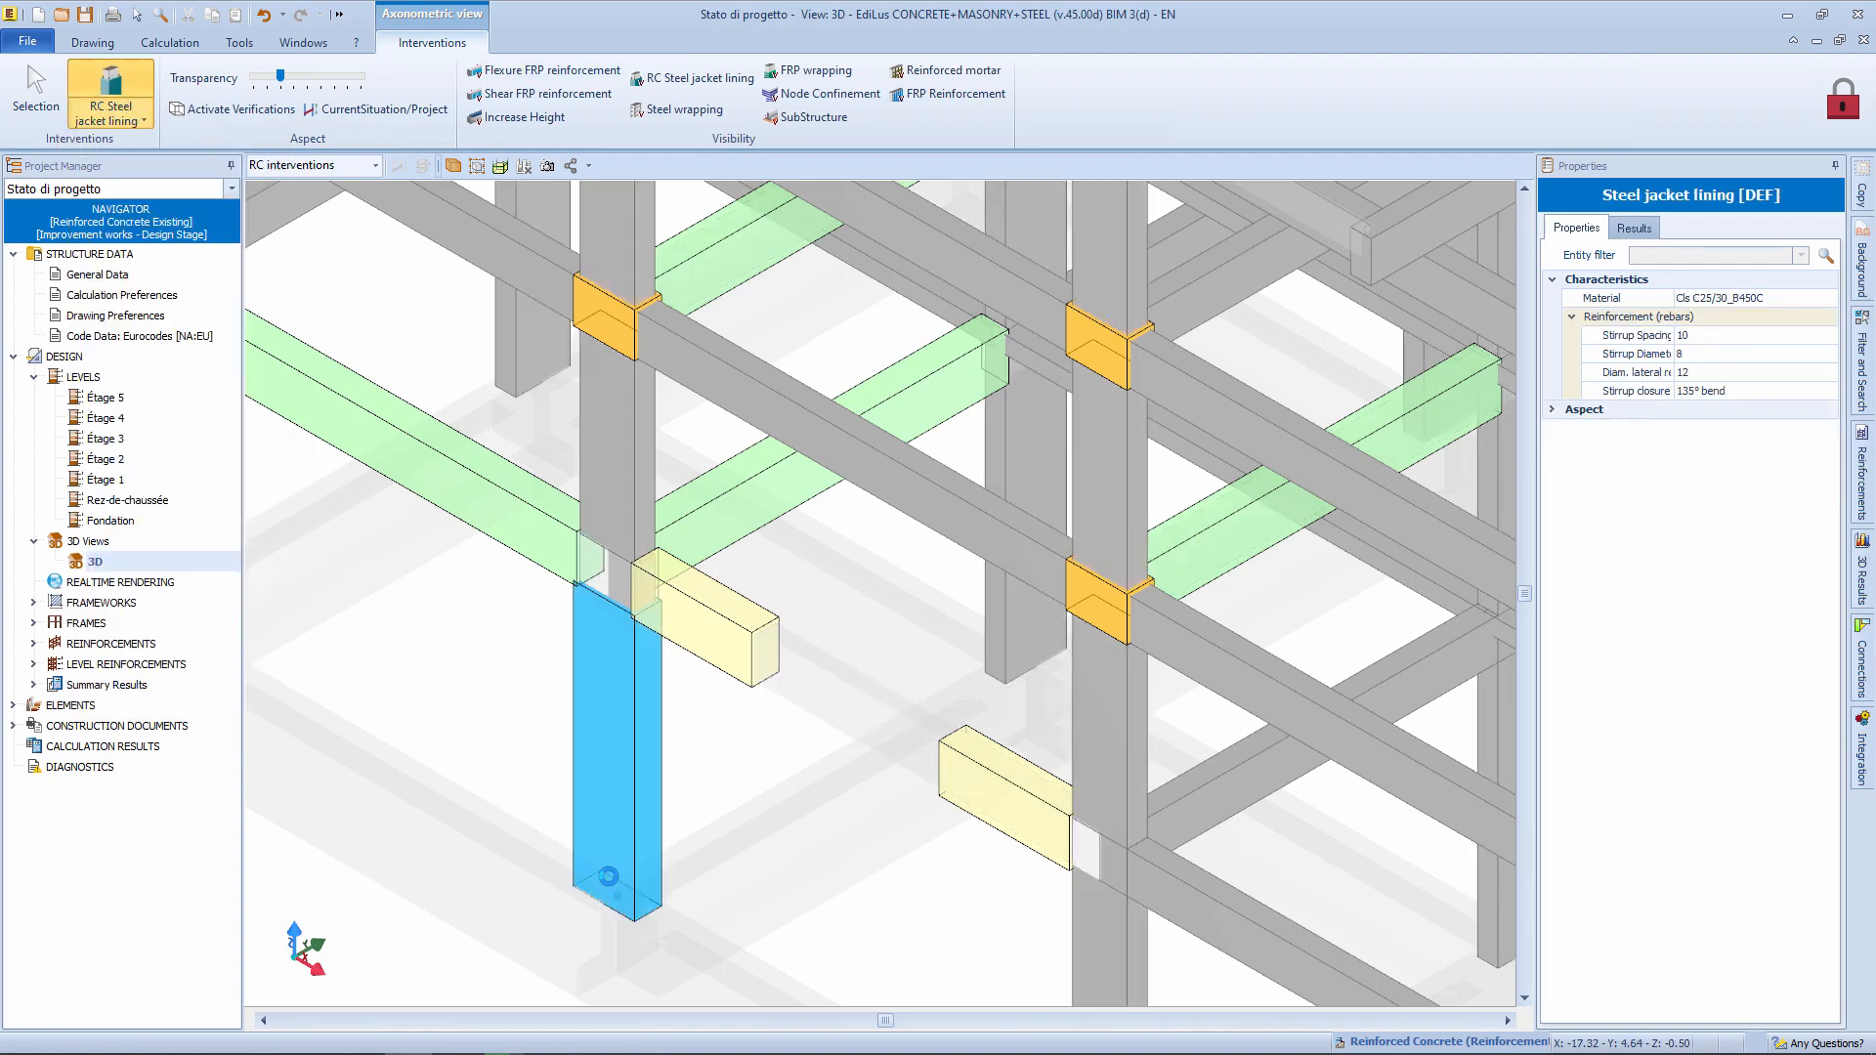
pyautogui.scroll(-4, 592, 562)
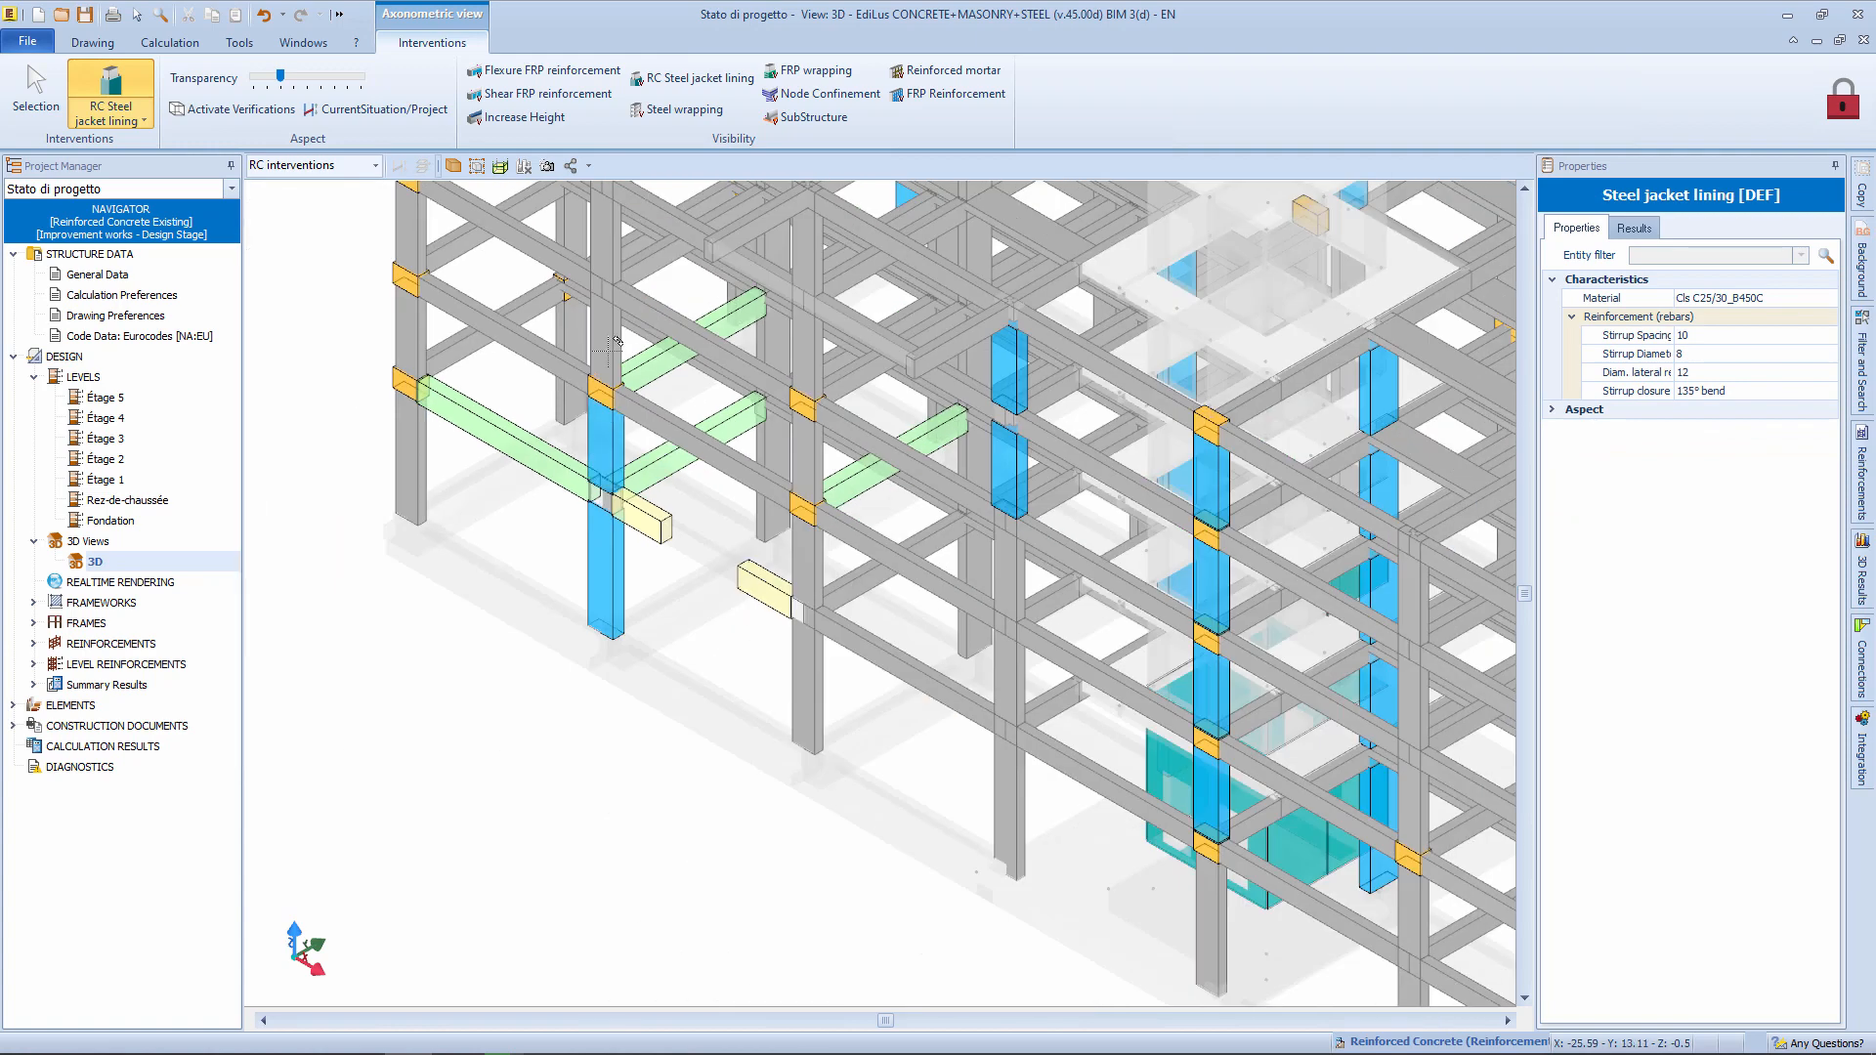
pyautogui.click(607, 345)
pyautogui.moveTo(606, 259); pyautogui.dragTo(559, 560, button='middle')
pyautogui.click(560, 555)
pyautogui.click(563, 435)
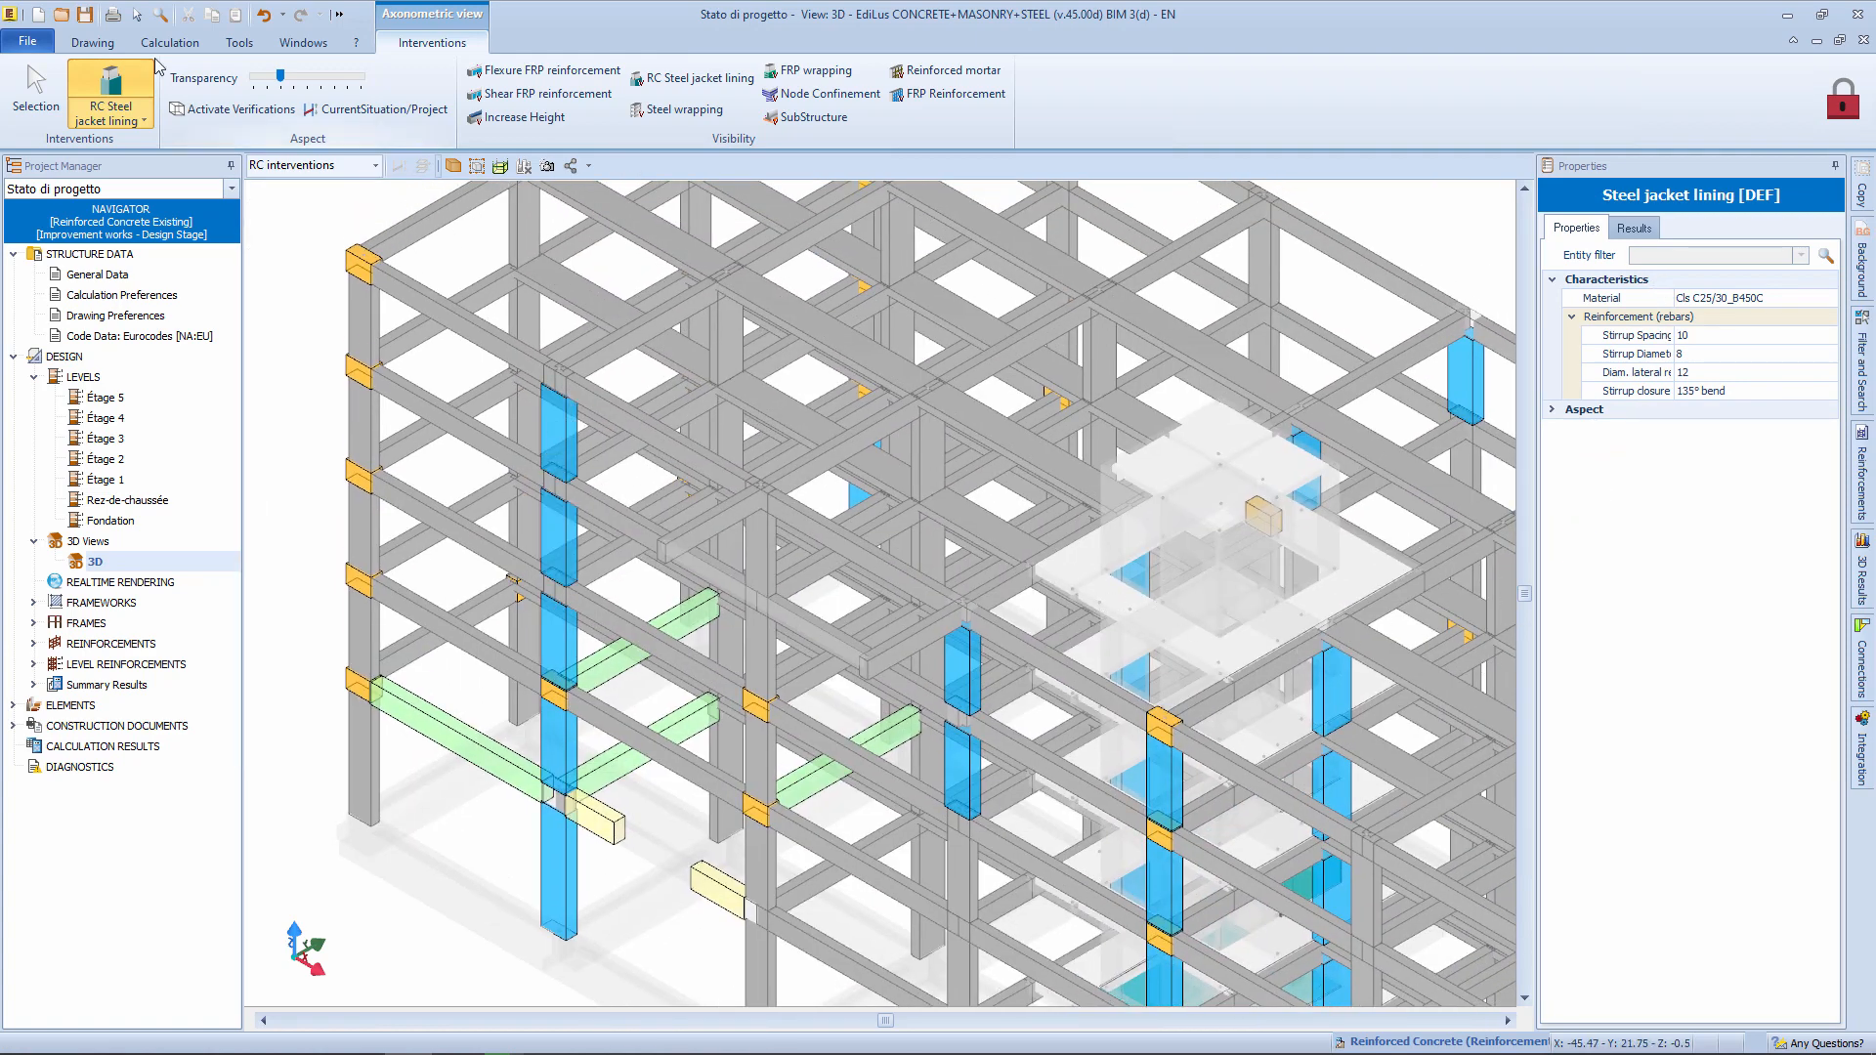
pyautogui.click(35, 93)
pyautogui.click(560, 873)
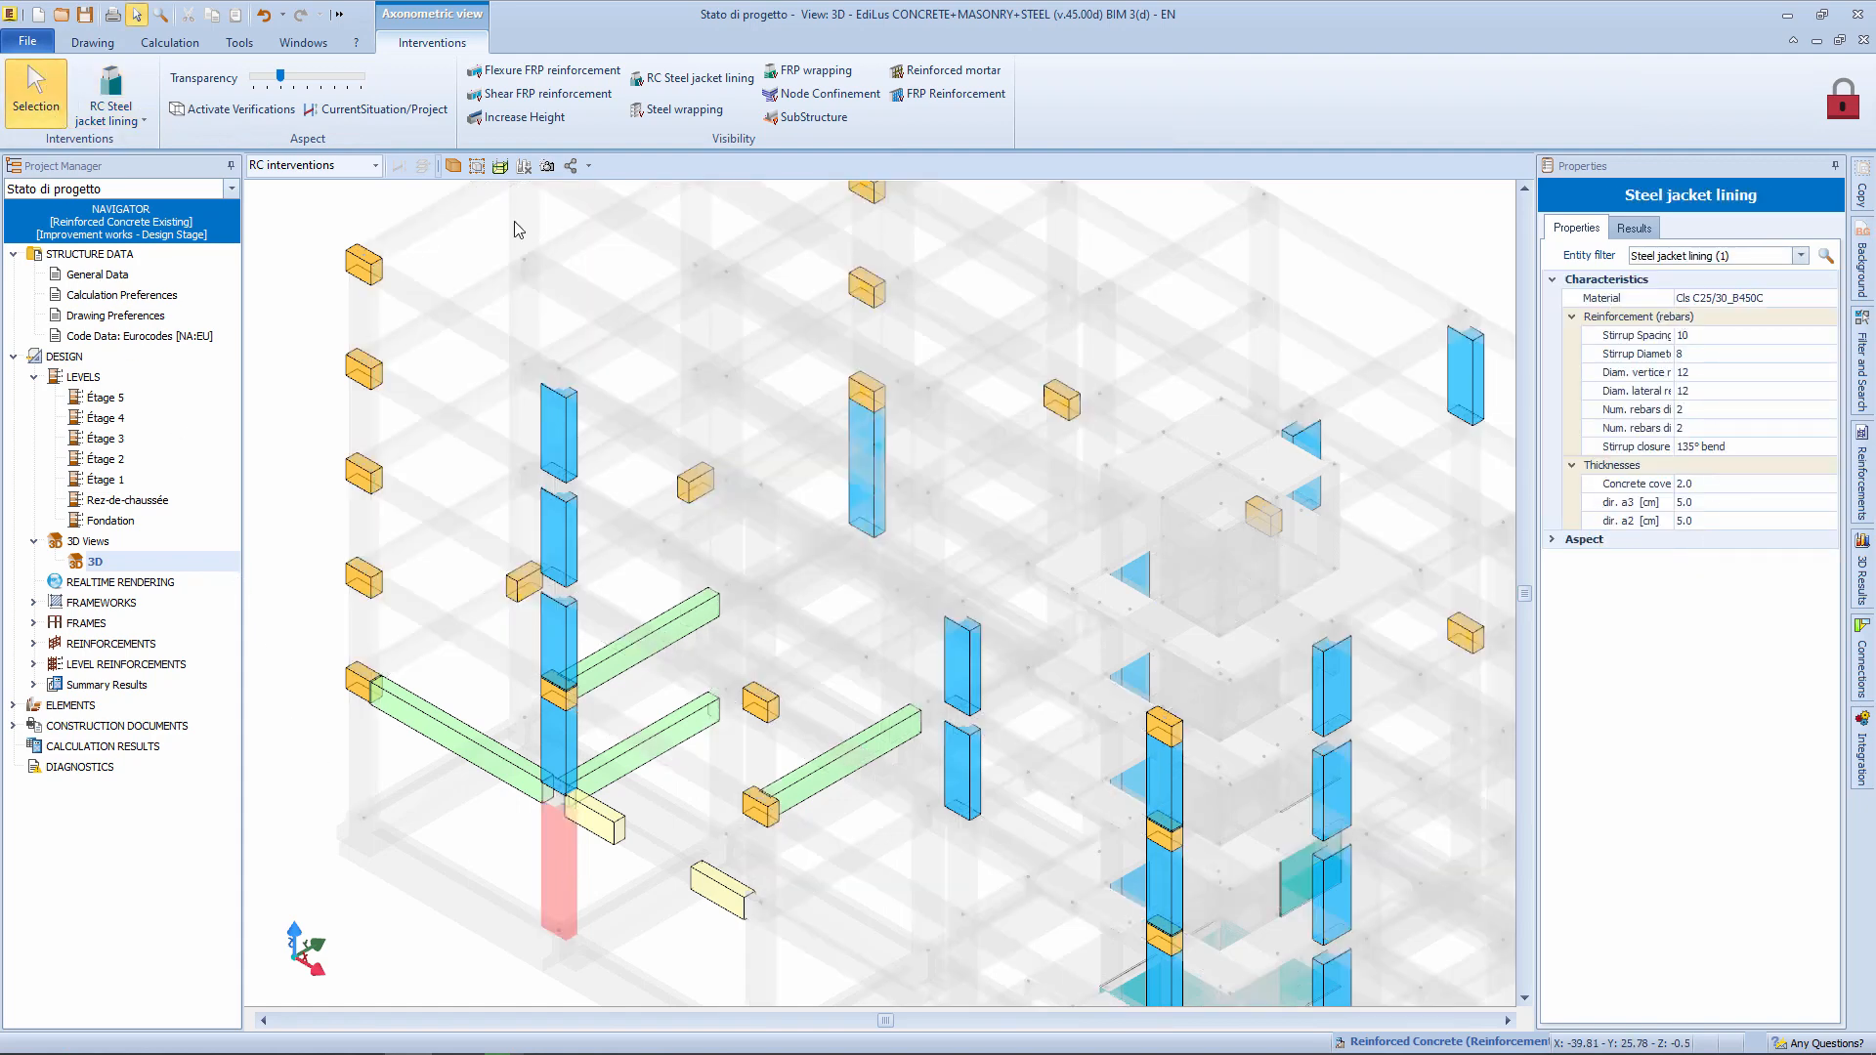
# Apply Node Confinement to the lowest above-foundation node of the unjacketed front-facade column in front of the core walls.
pyautogui.click(110, 110)
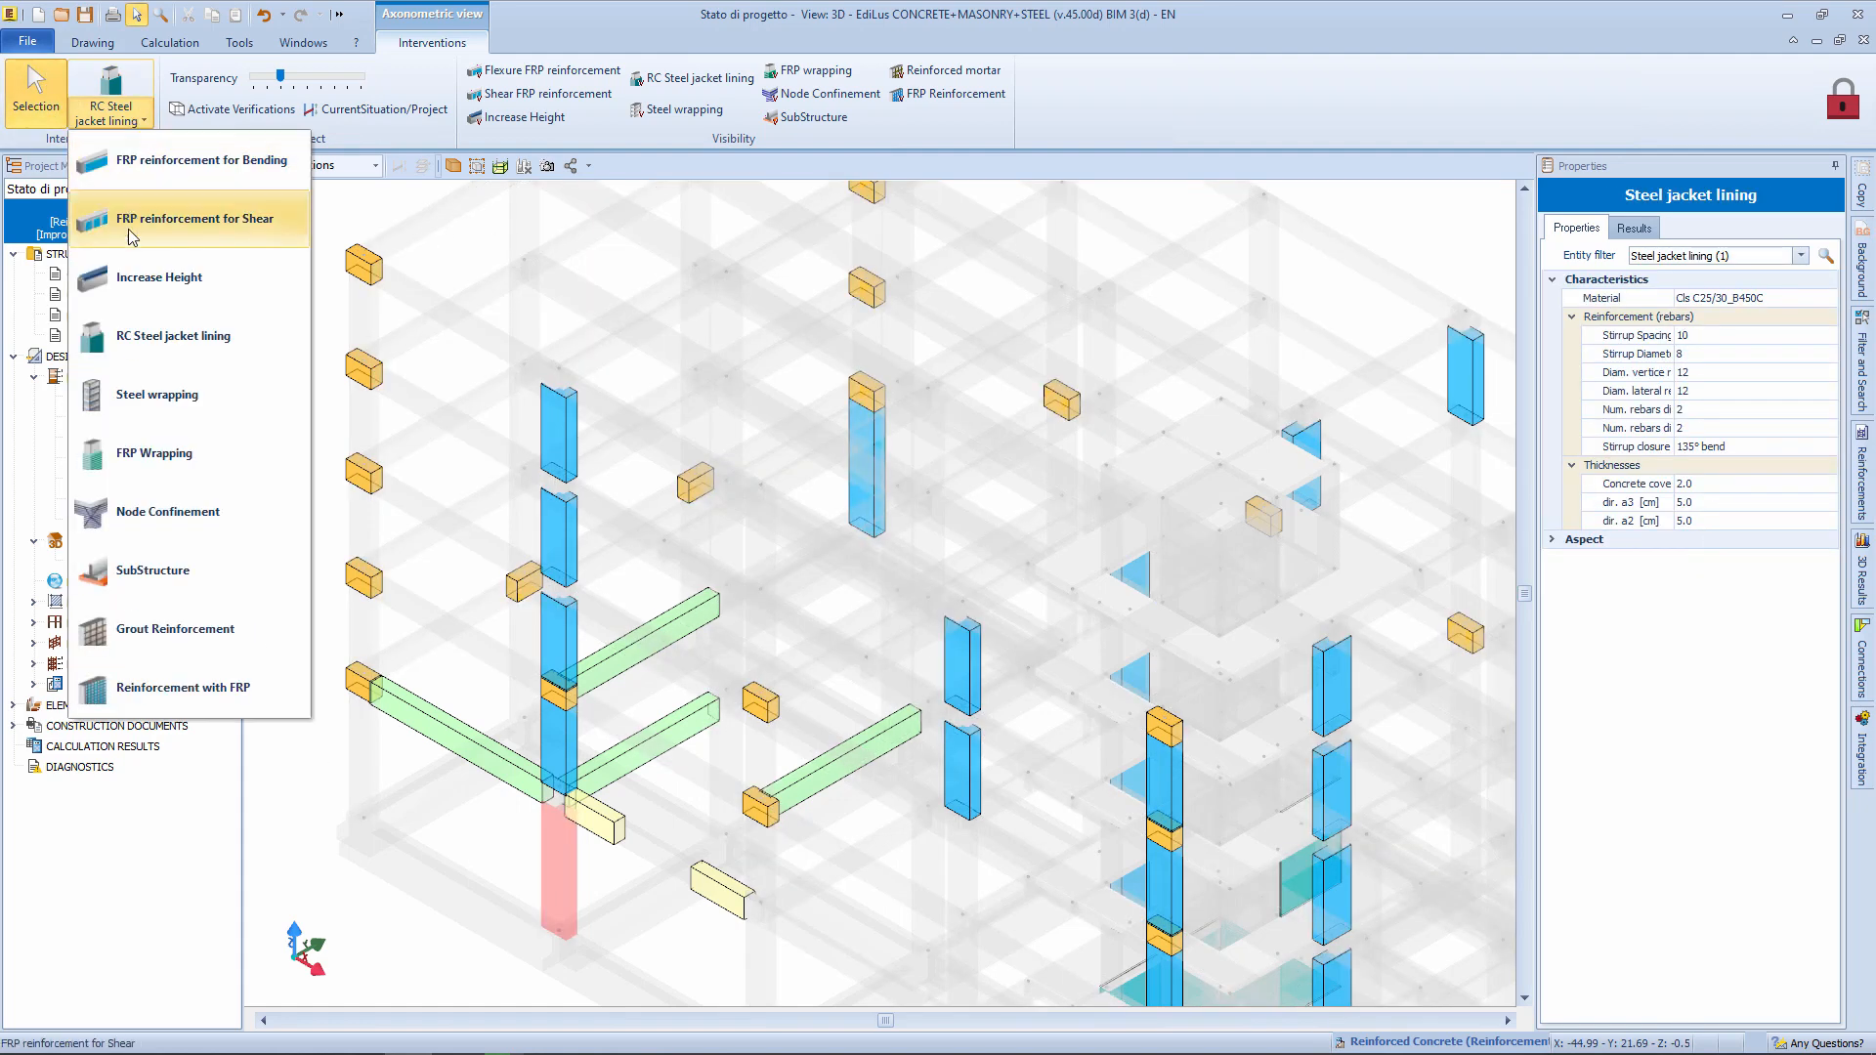
pyautogui.click(185, 530)
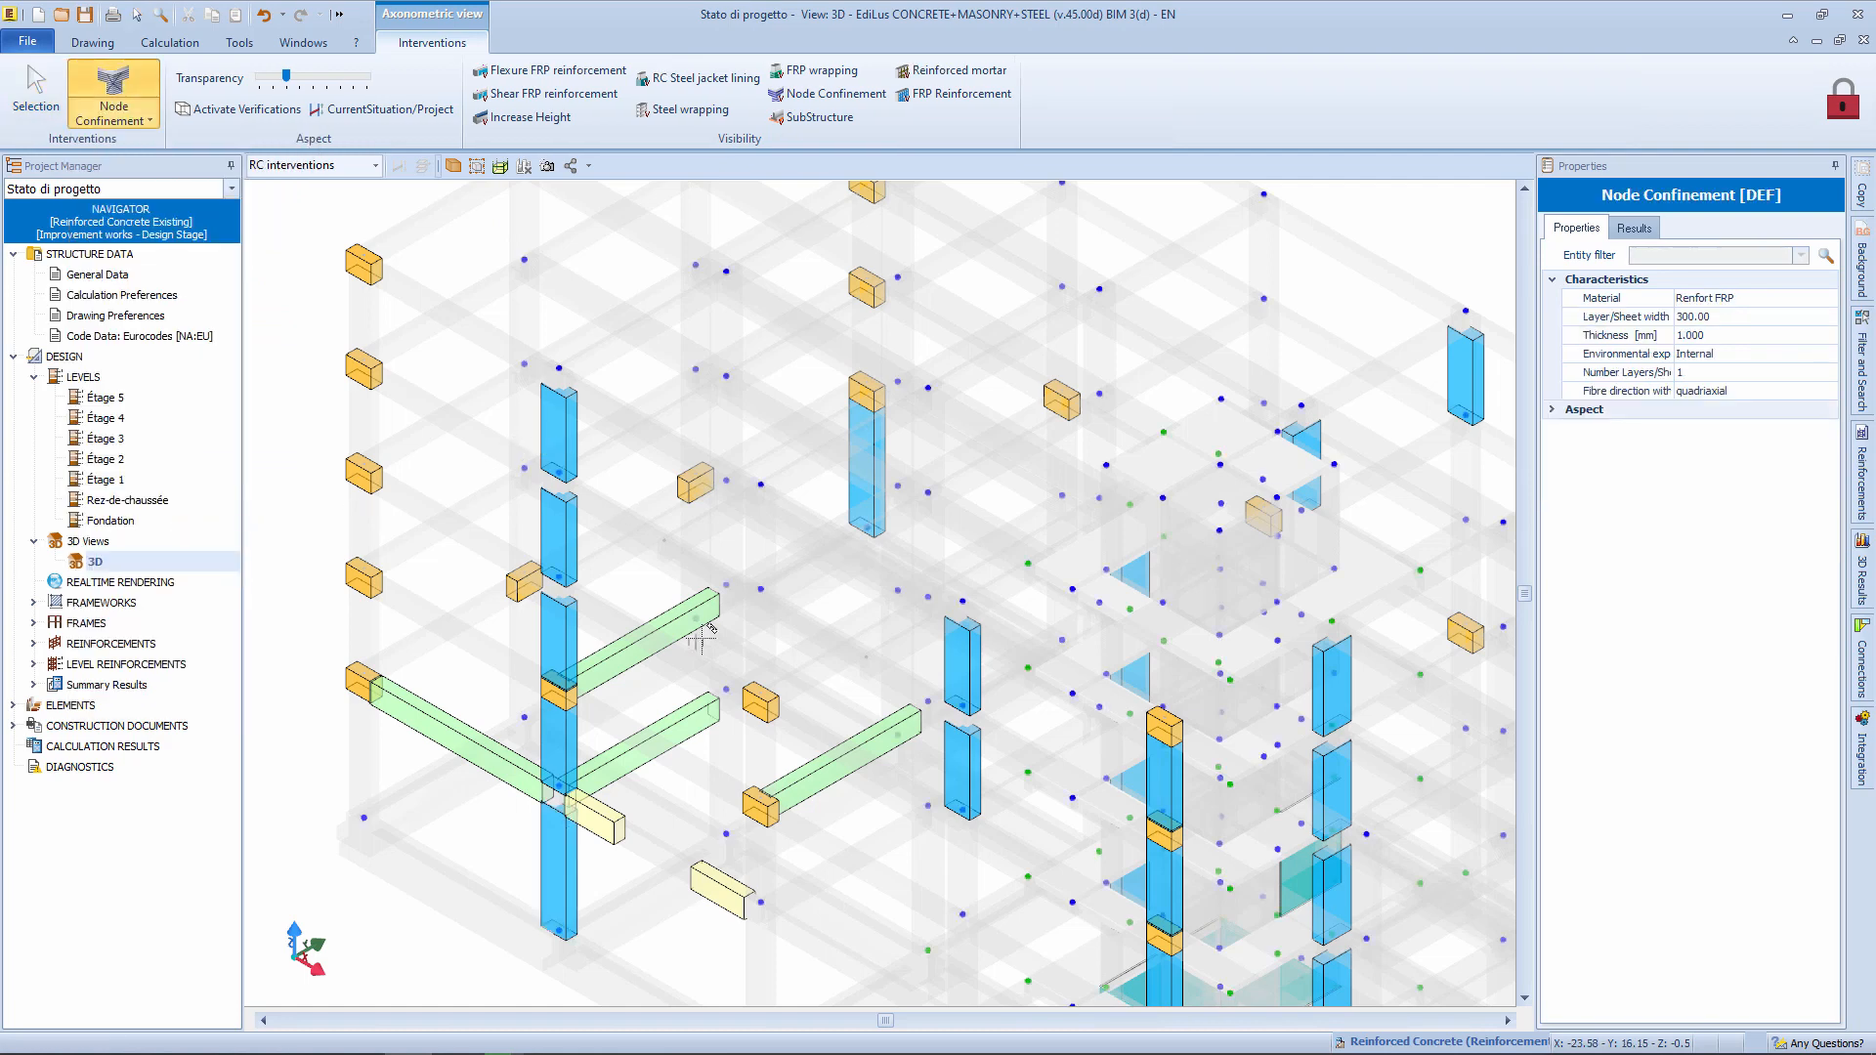
pyautogui.moveTo(701, 639); pyautogui.dragTo(547, 393, button='middle')
pyautogui.scroll(5, 826, 684)
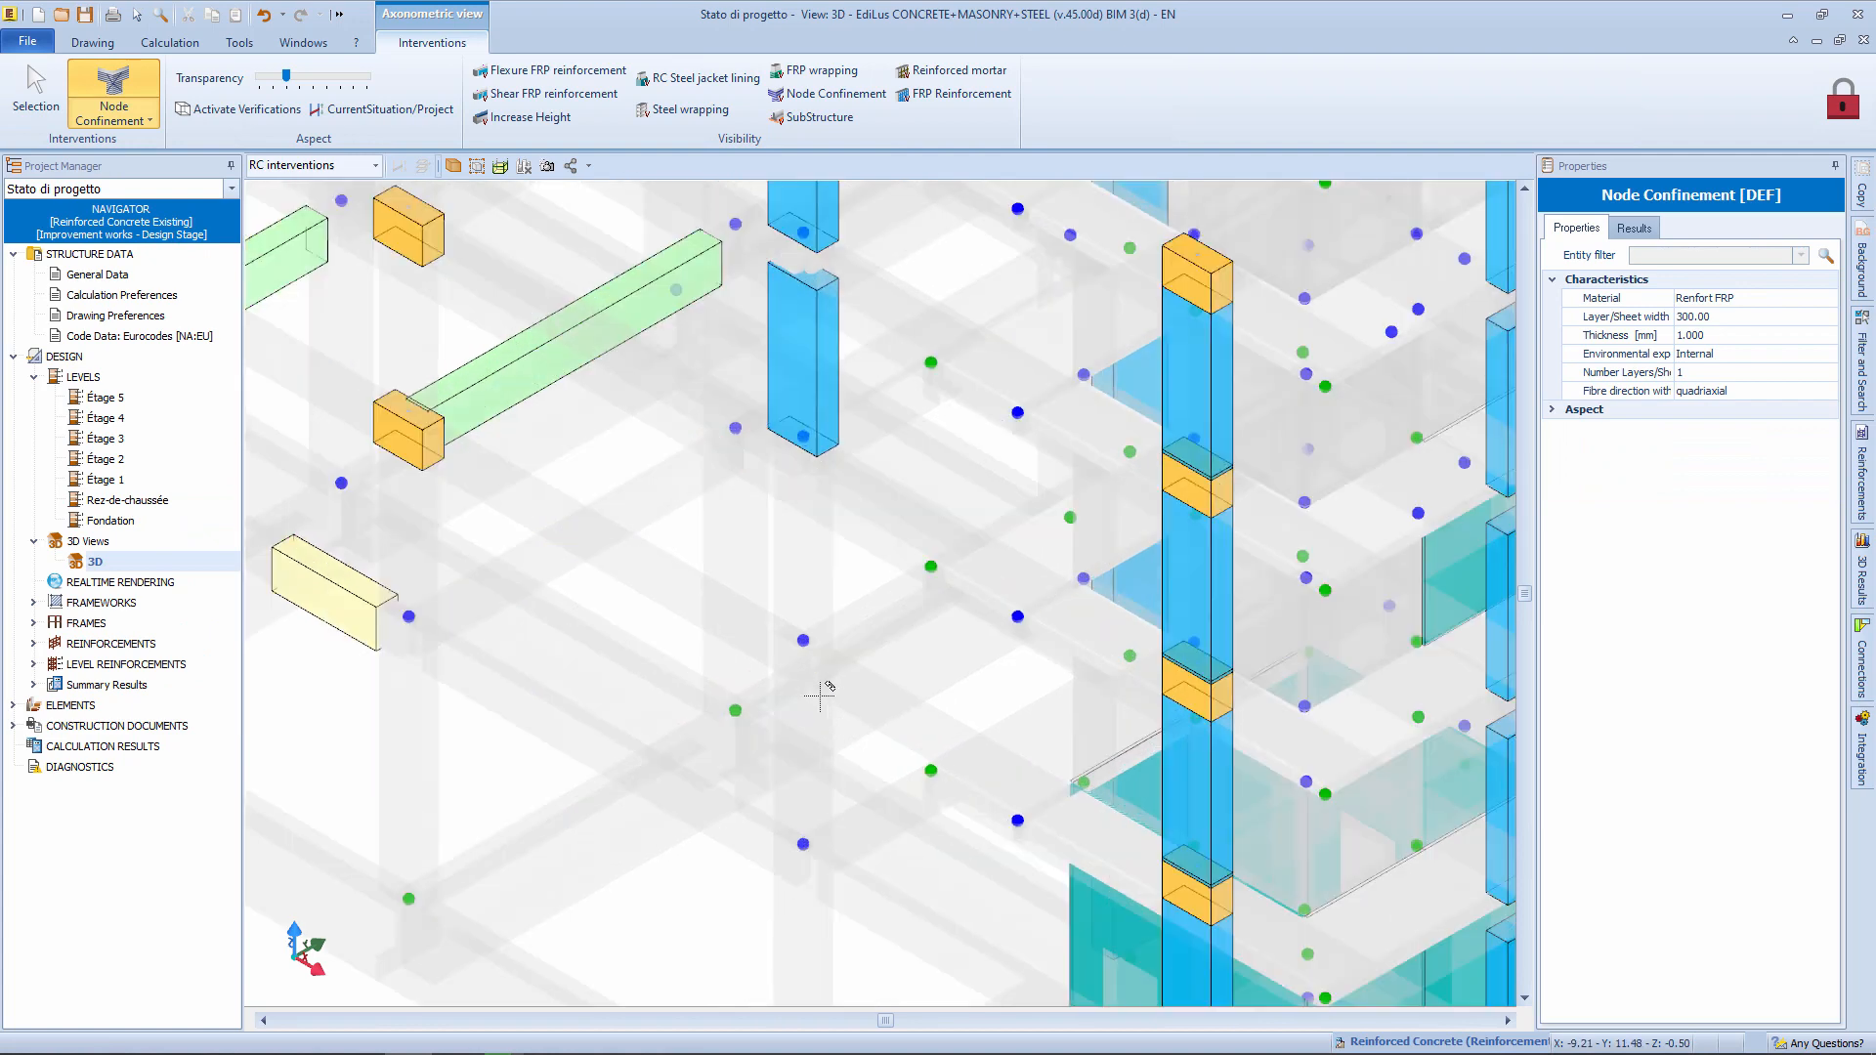
pyautogui.click(740, 755)
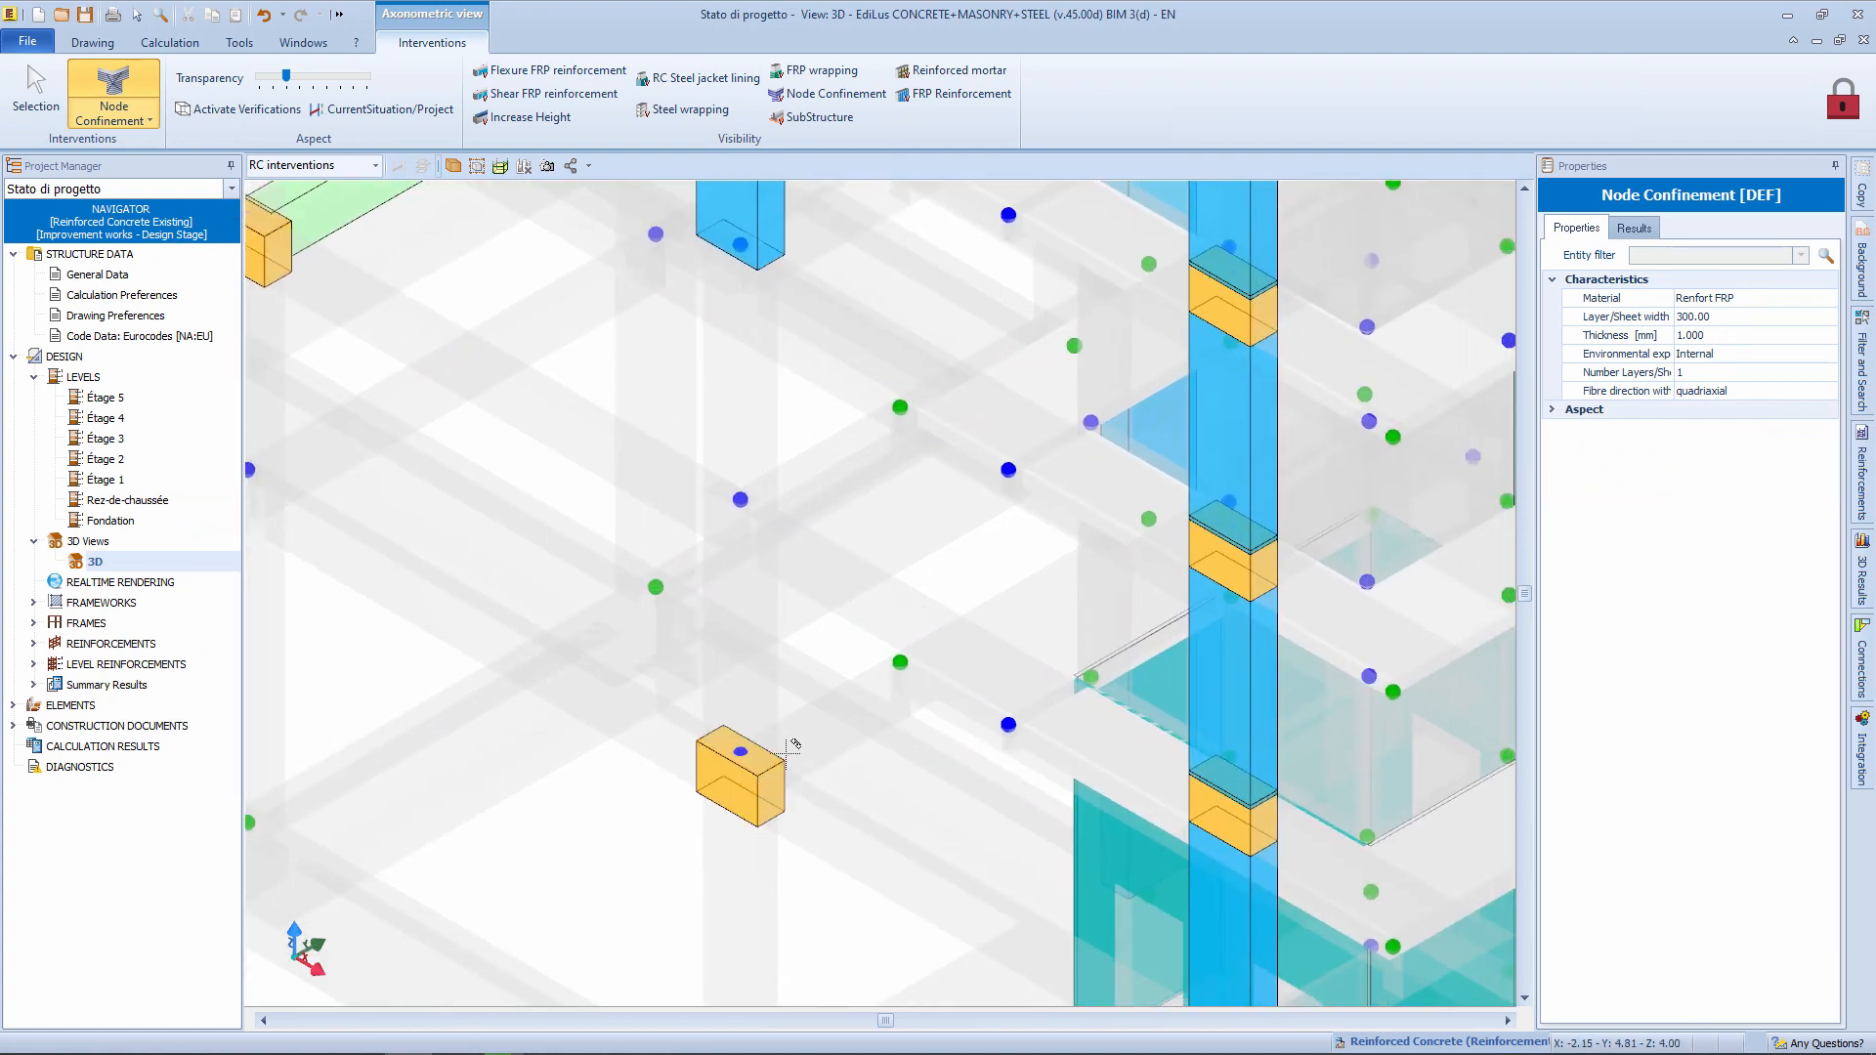
pyautogui.scroll(-5, 745, 737)
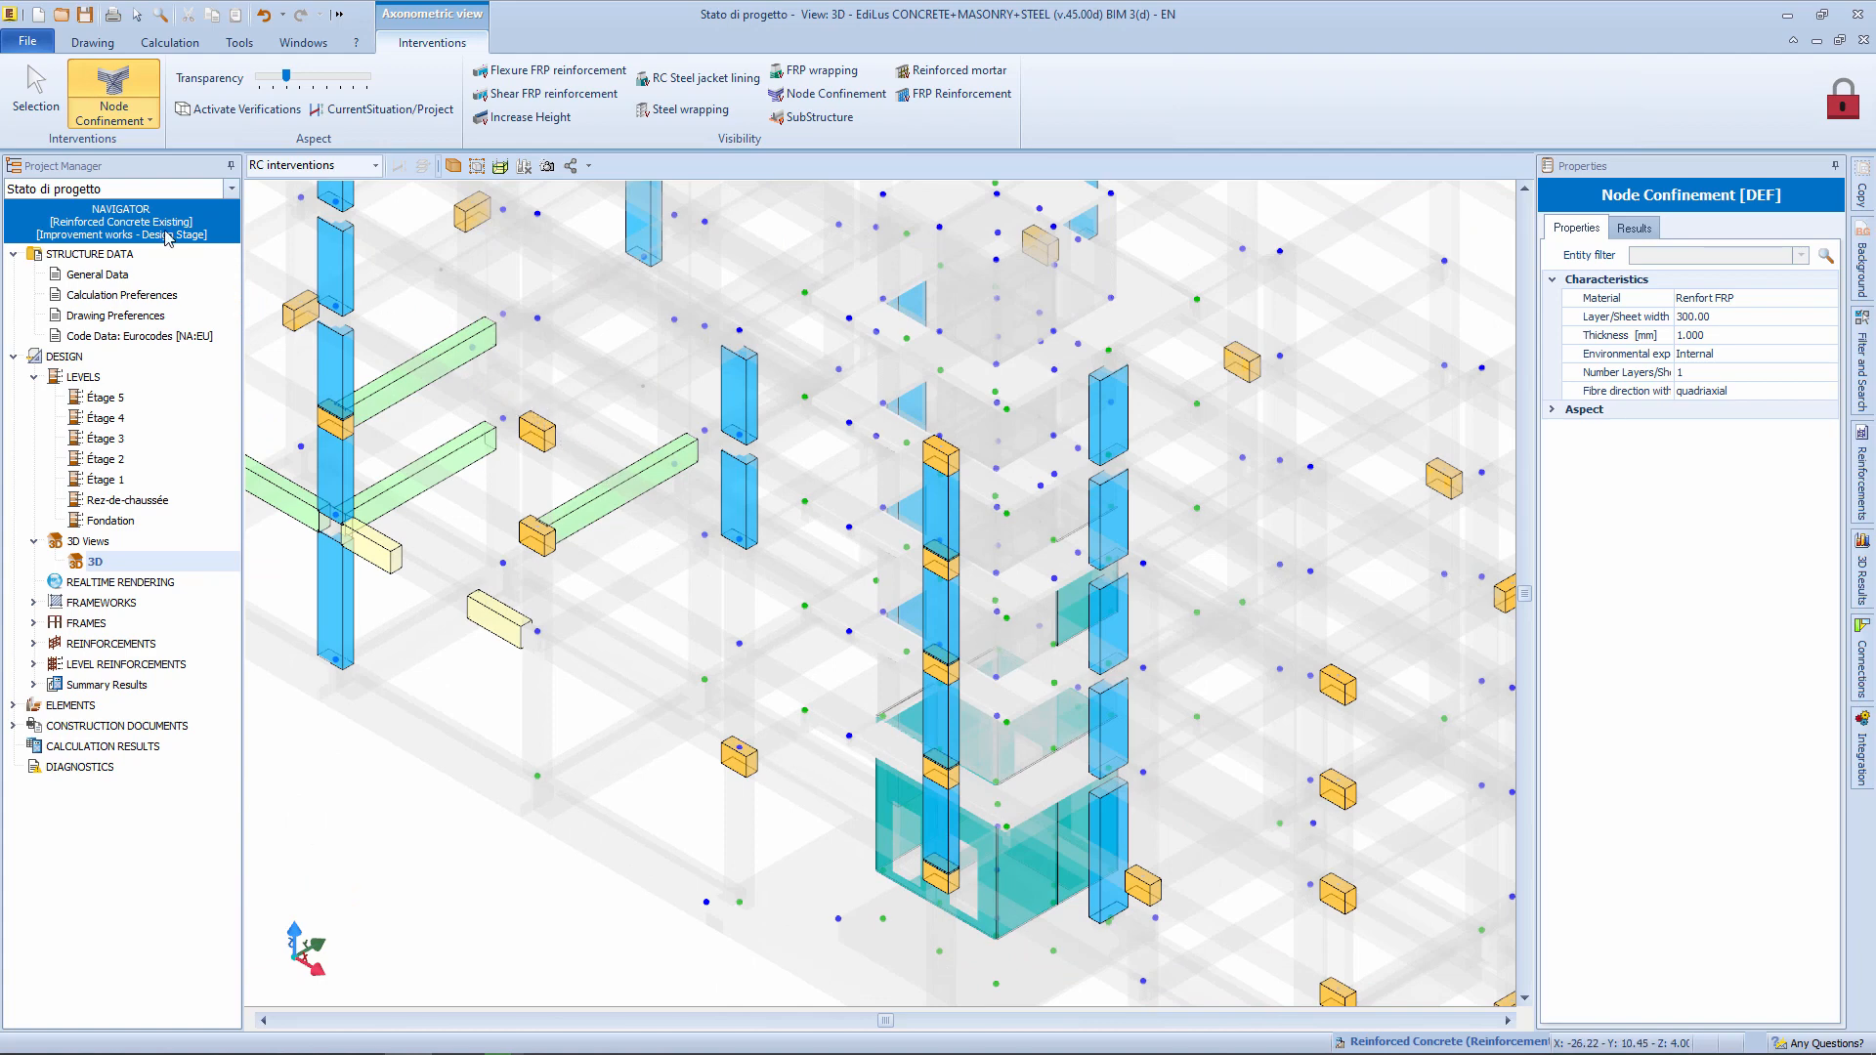
# Inspect the properties of the FRP reinforcement for Bending on the lowest-level facade beam beside the nearest corner, leaving nothing selected.
pyautogui.click(130, 190)
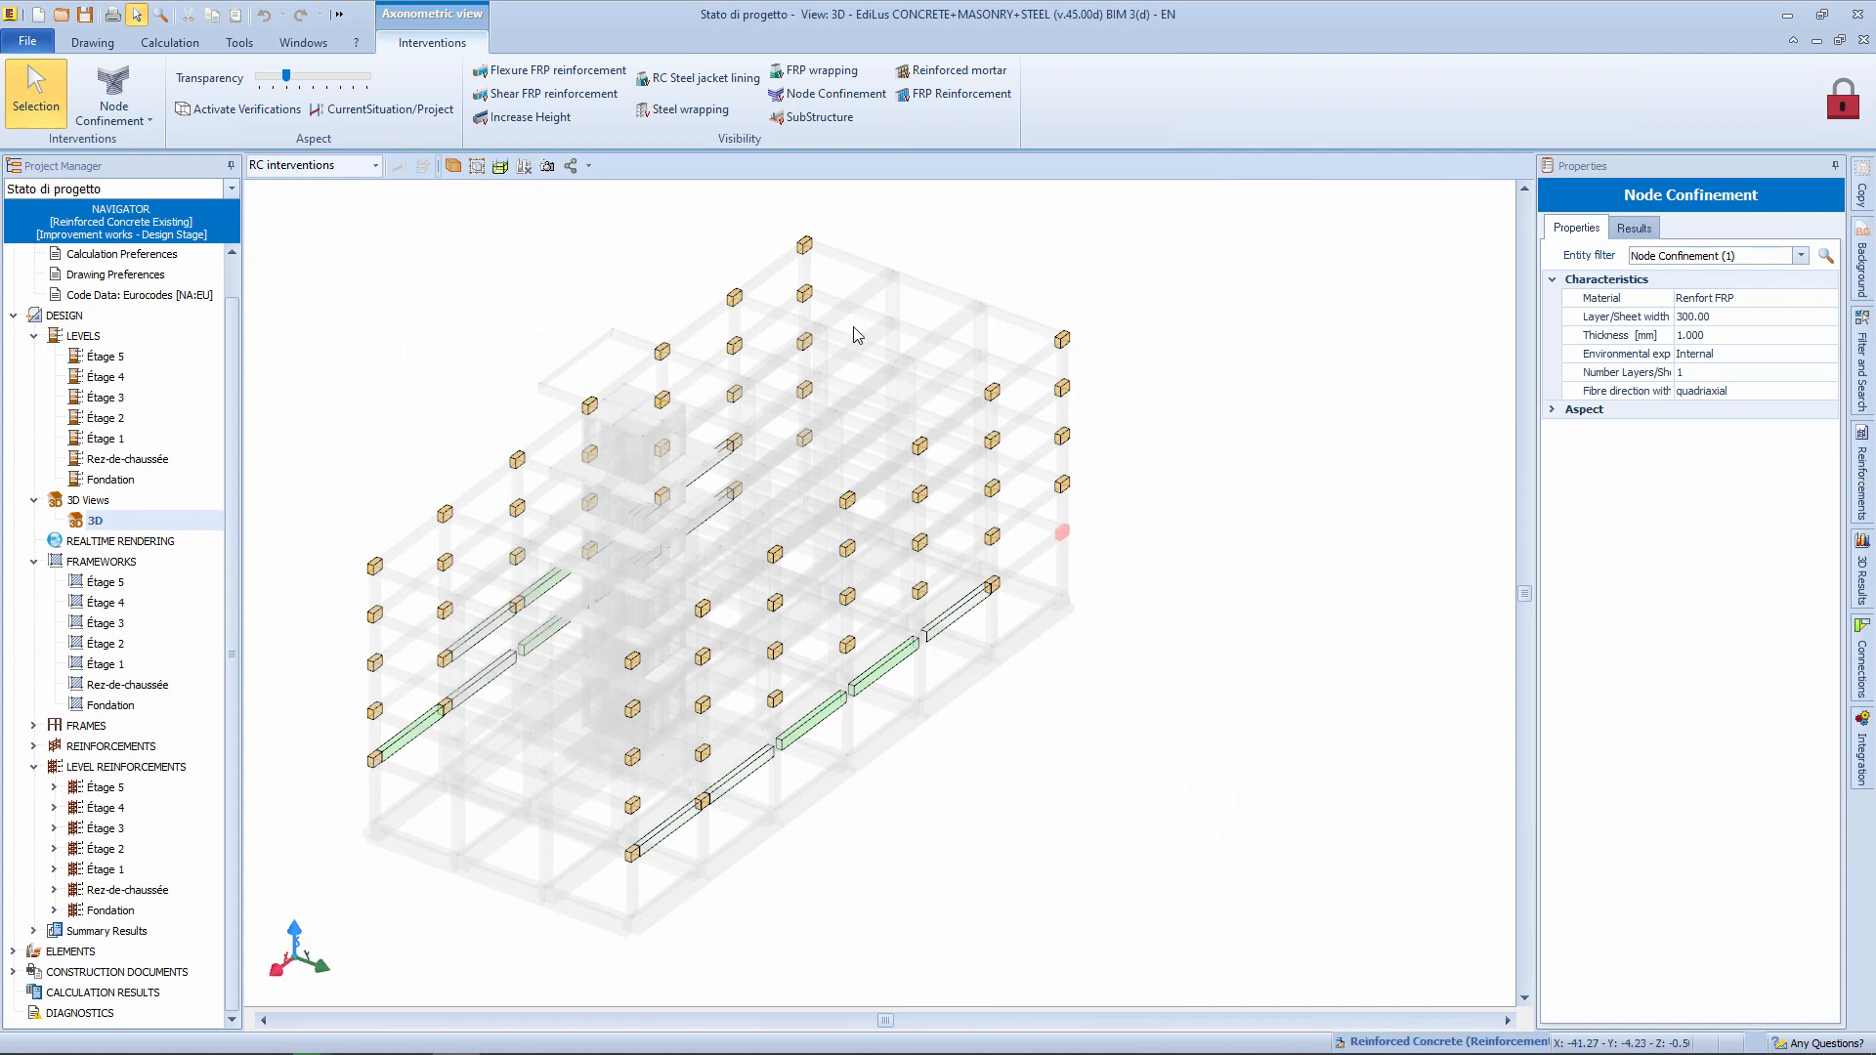
pyautogui.click(662, 838)
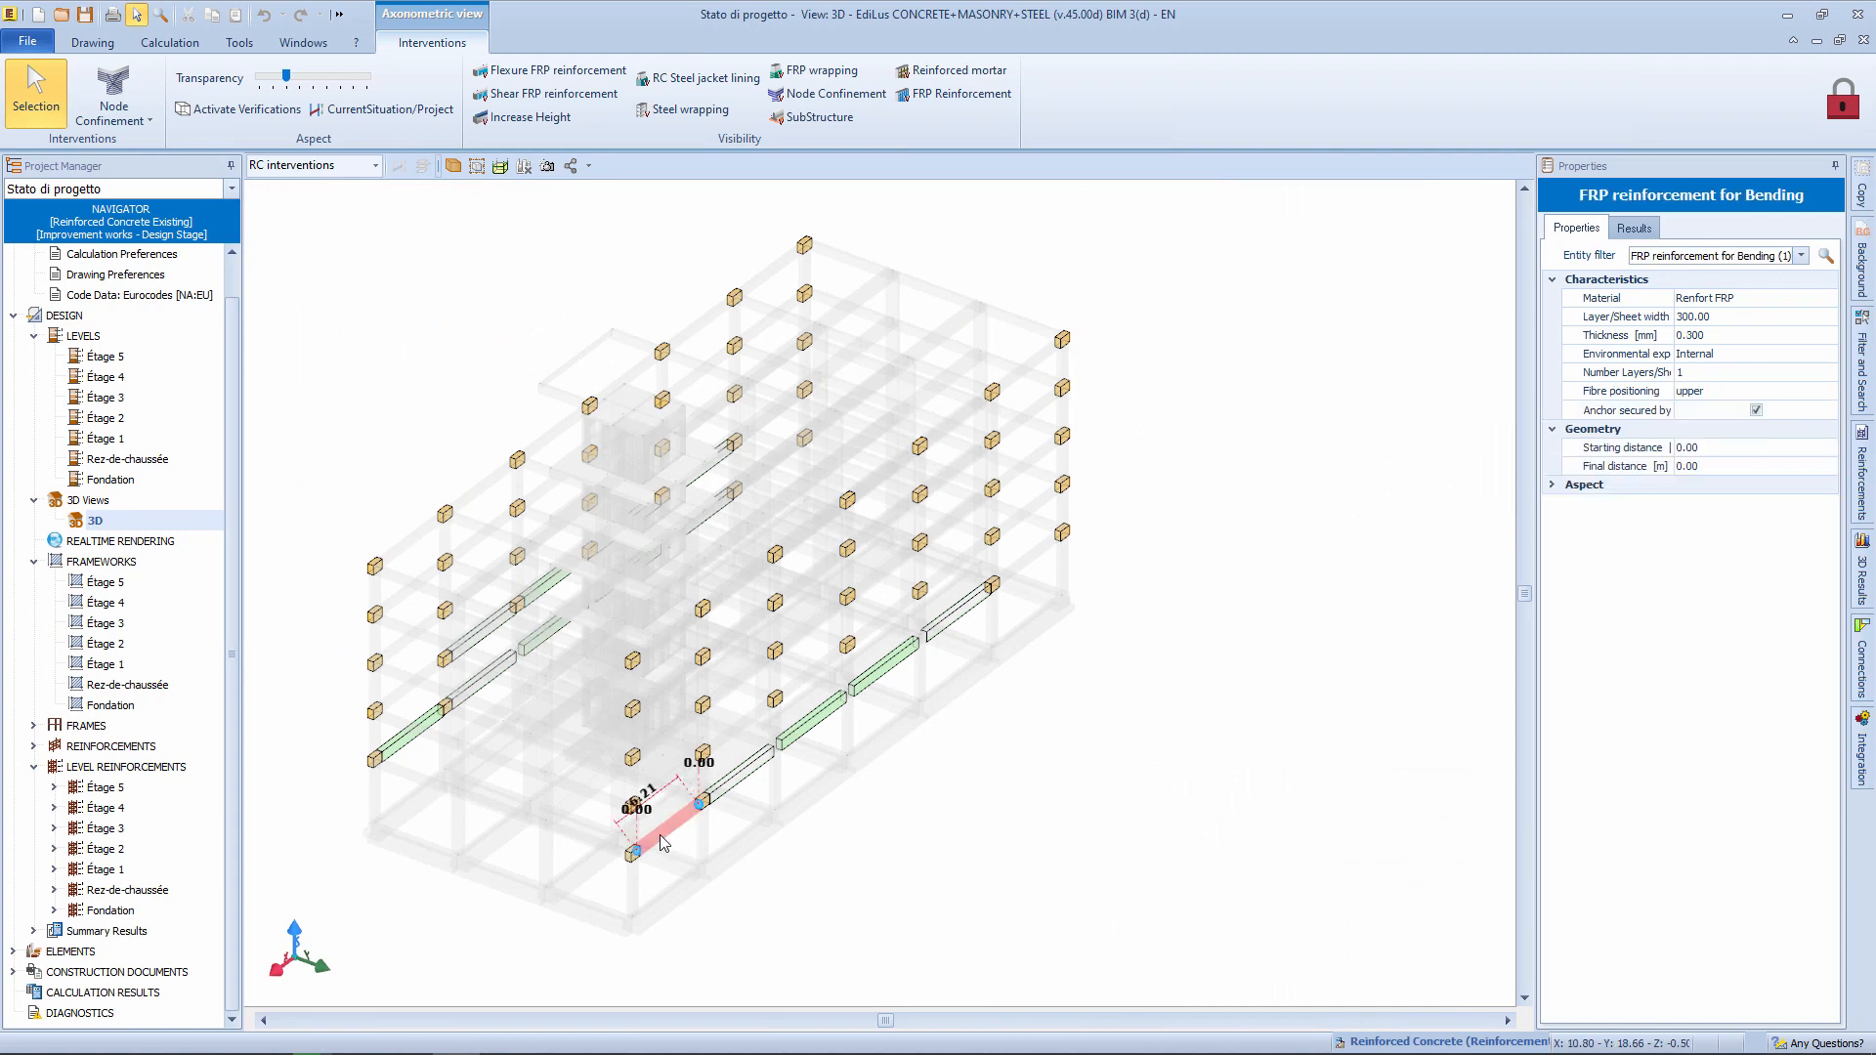
pyautogui.click(772, 864)
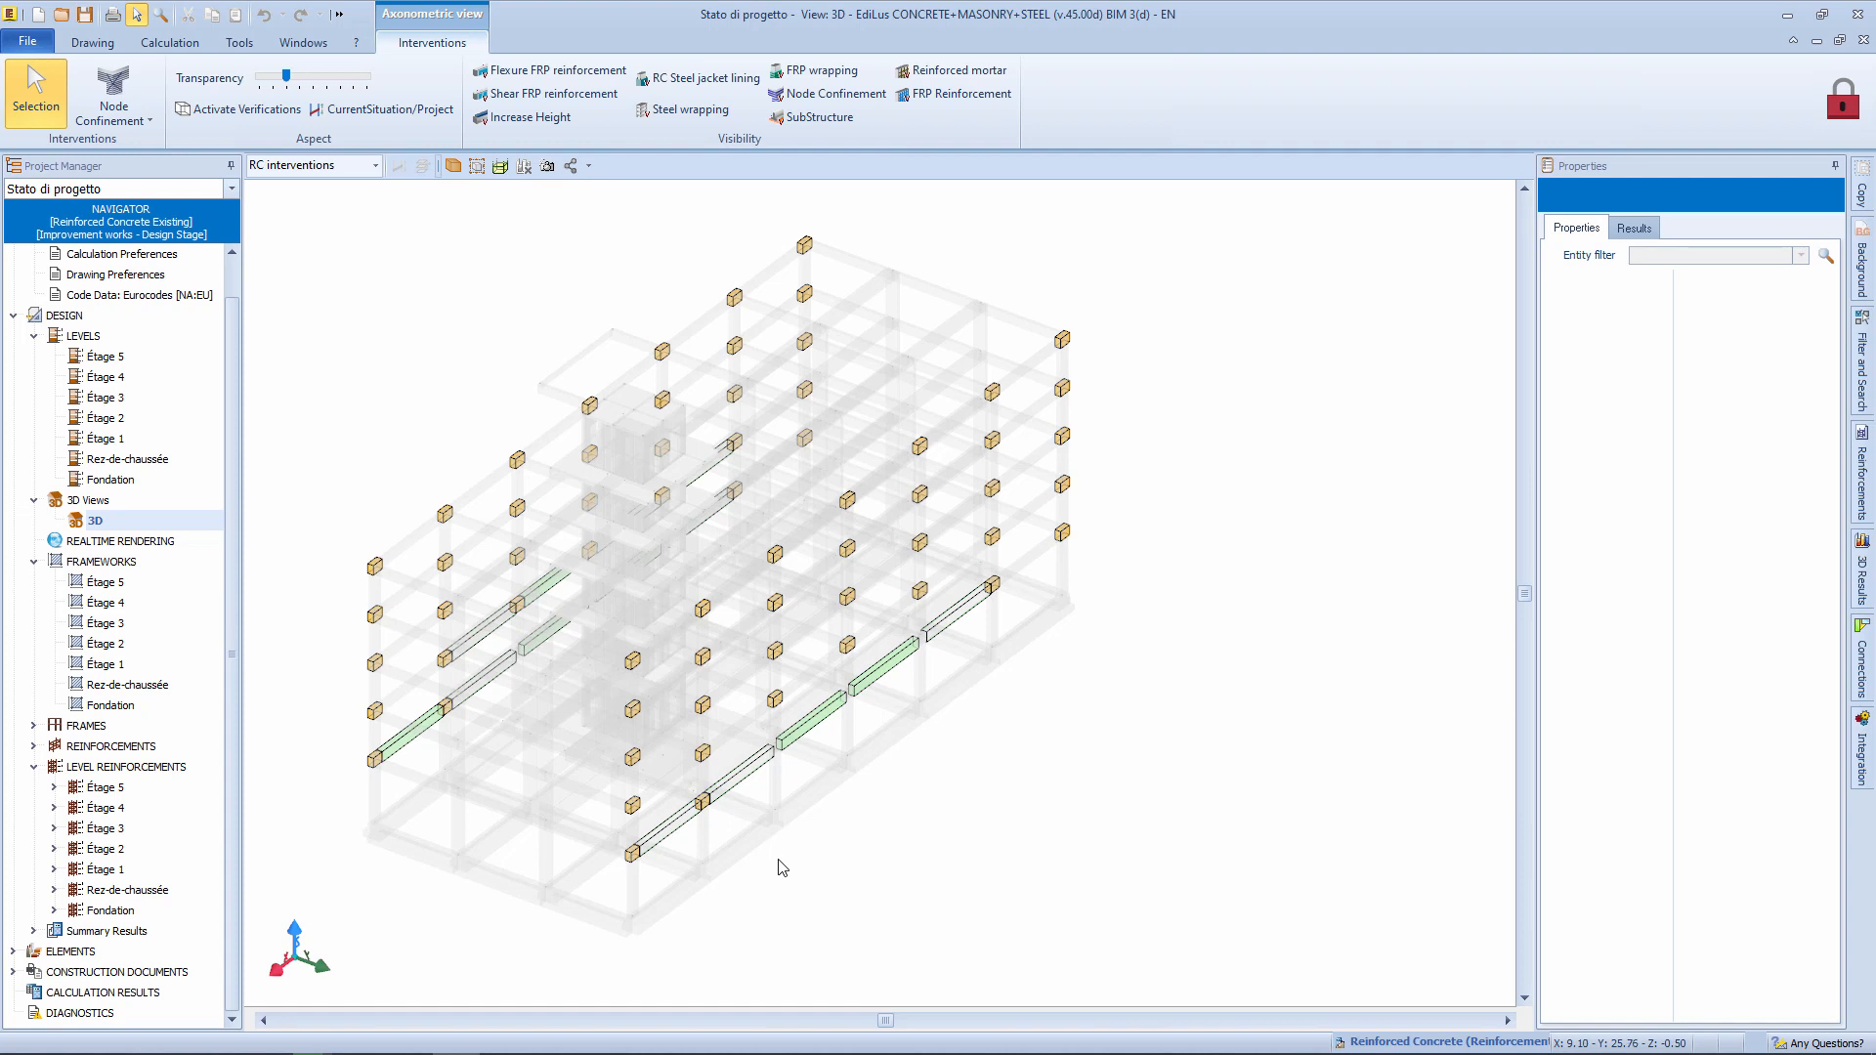
# Open the General Diagnostics of the calculation to check errors and warnings, and return to the 3D view.
pyautogui.click(170, 43)
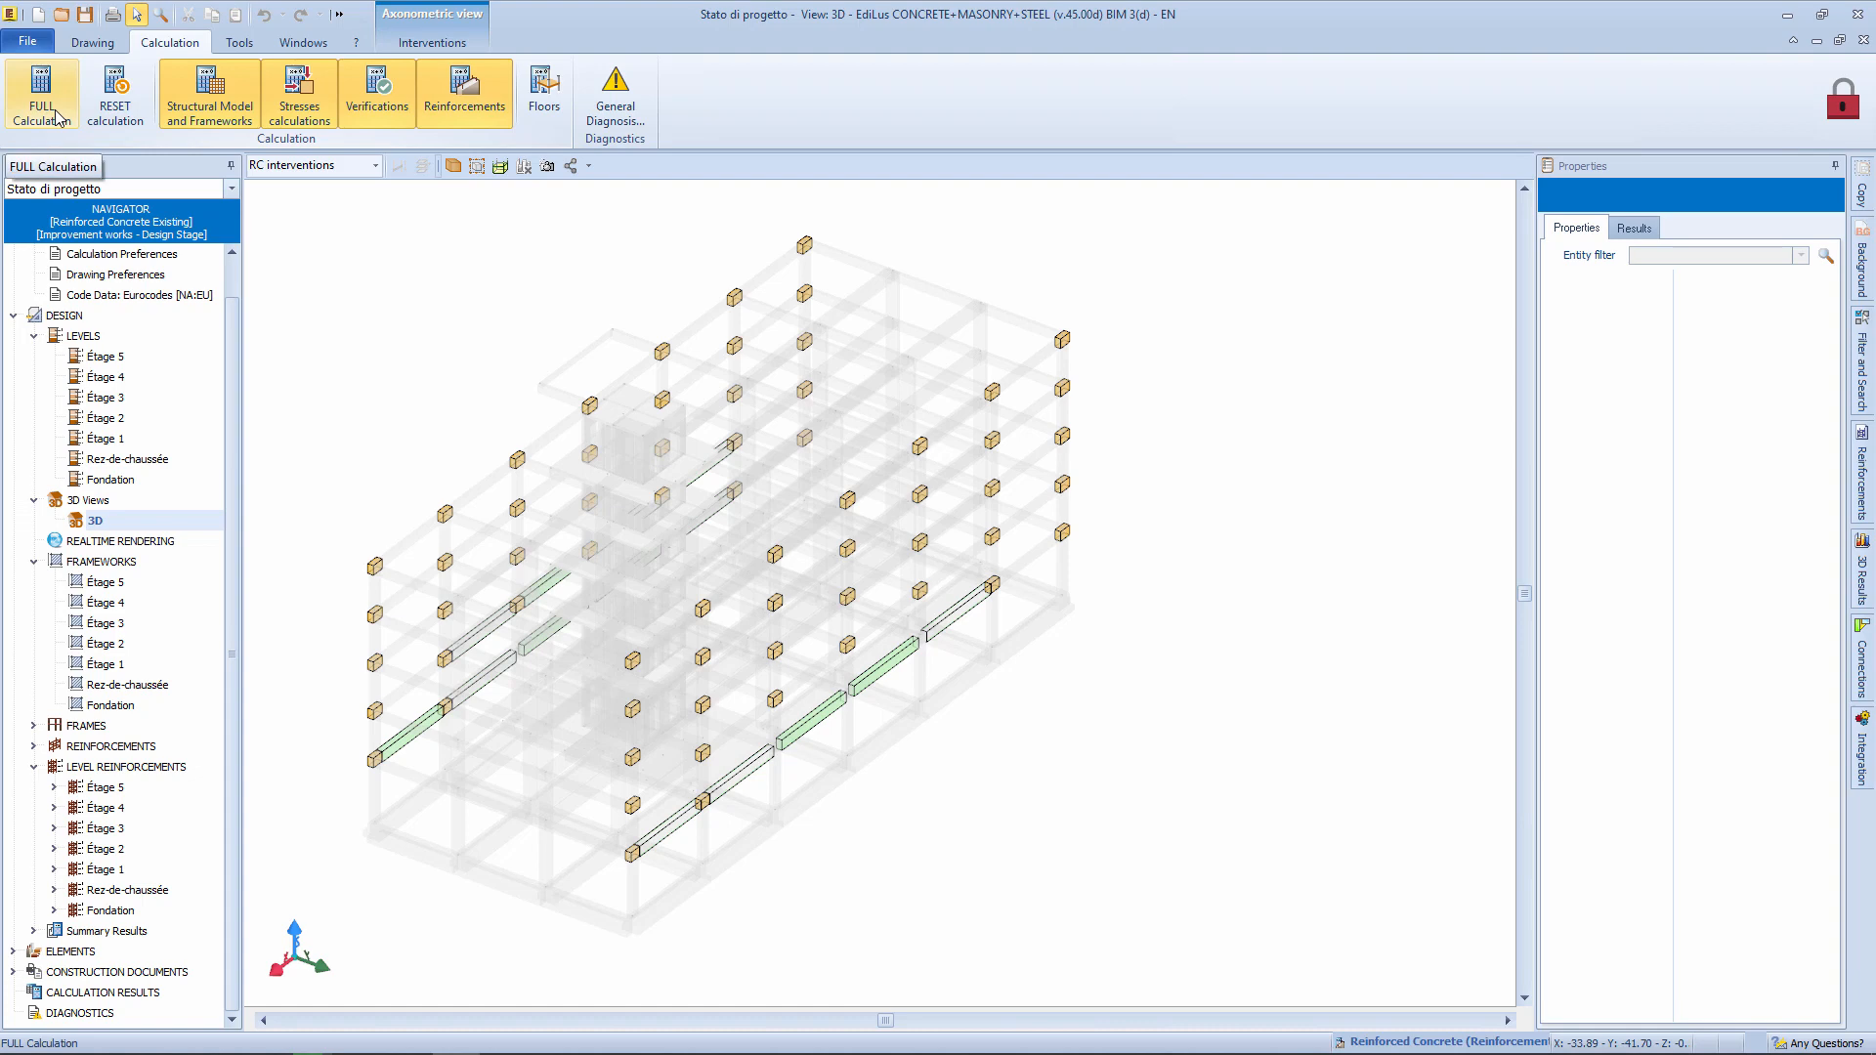
pyautogui.click(608, 101)
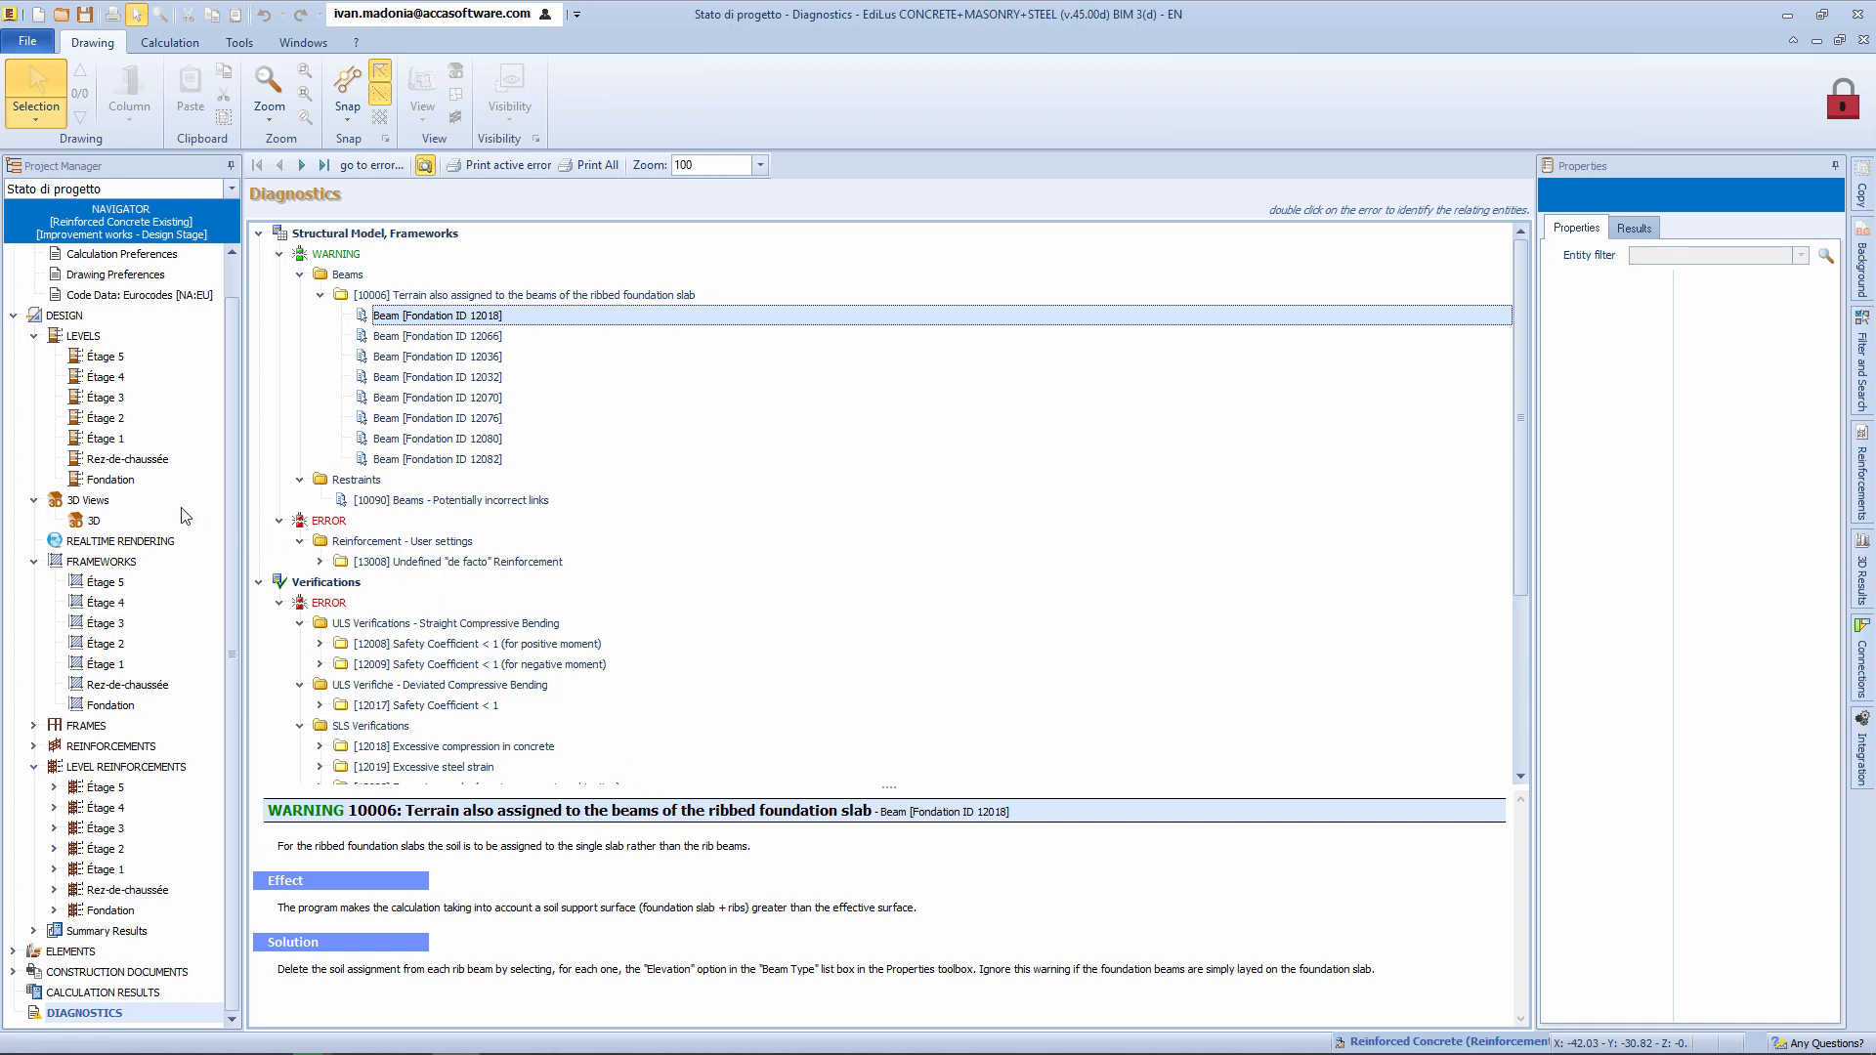
pyautogui.doubleClick(98, 520)
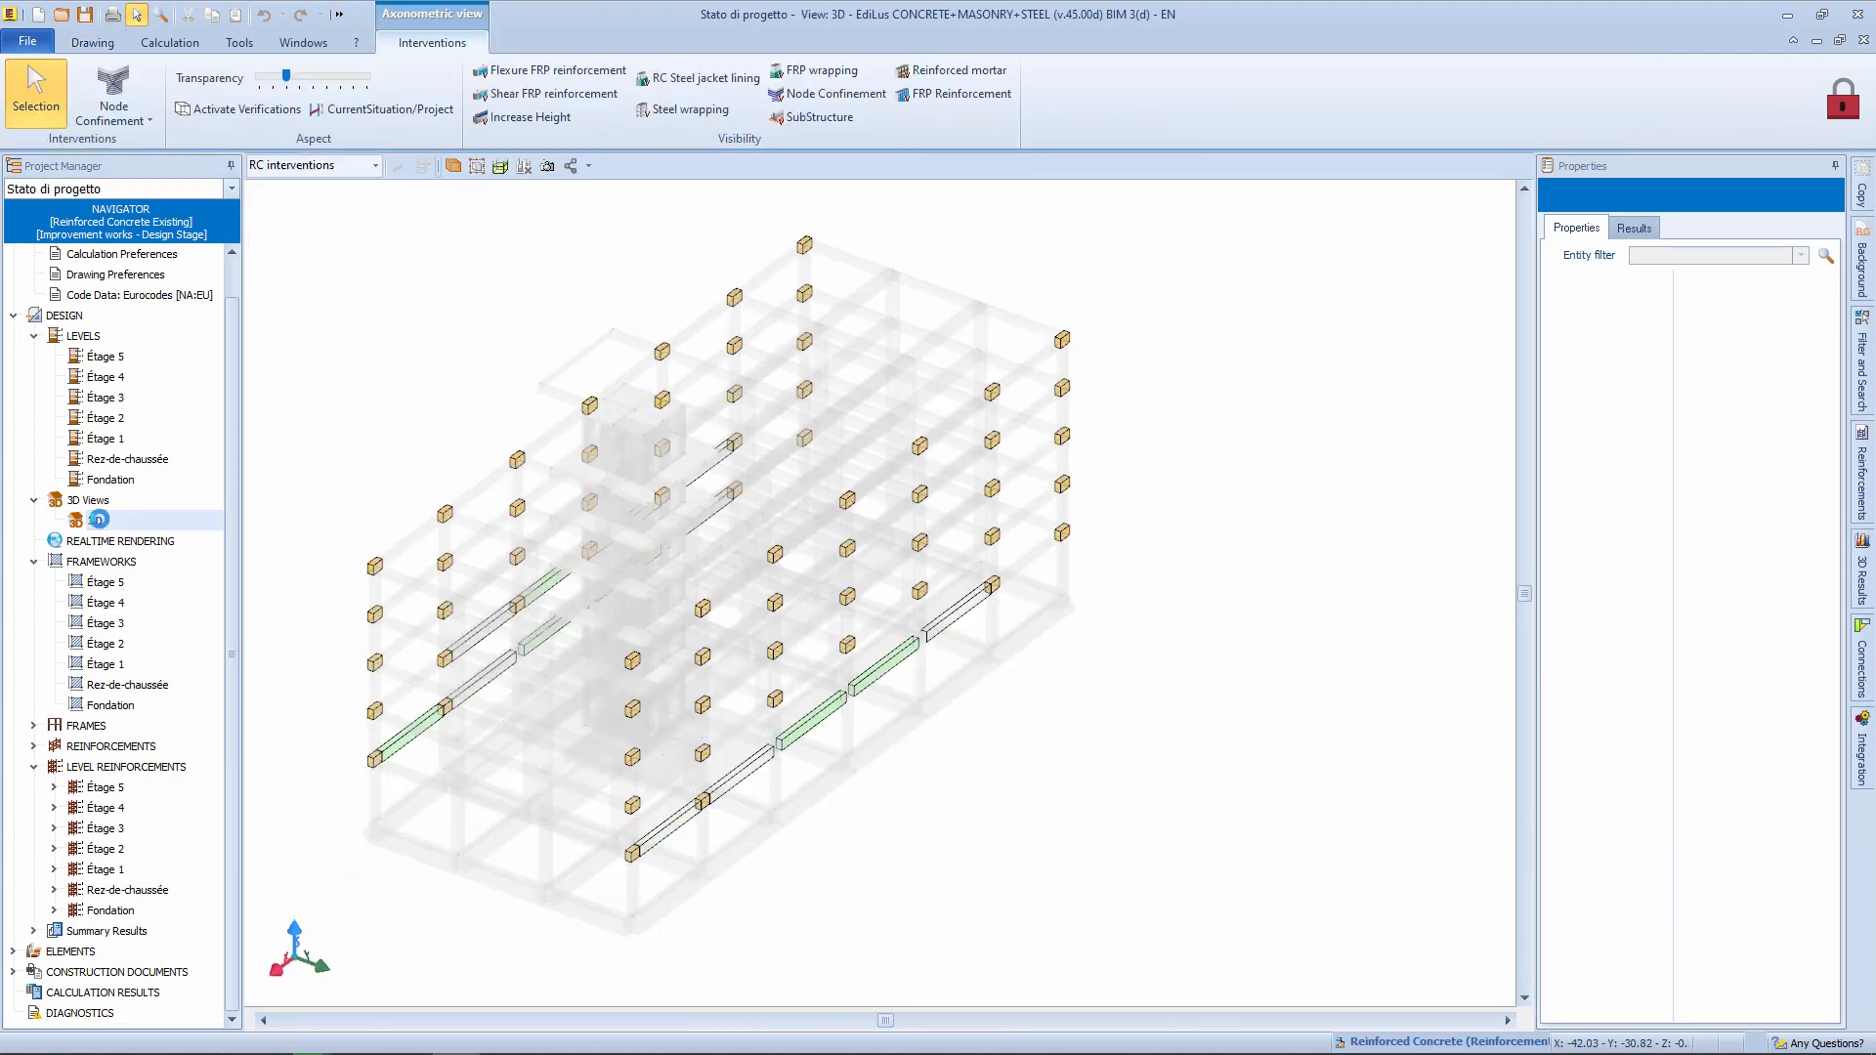
# Switch the 3D view to 3D EDITOR and map Collapse acceleration percentages for Bending or Compressive Bending, limiting the scale's upper value to 93.
pyautogui.keyDown('shift'); pyautogui.moveTo(671, 626); pyautogui.dragTo(993, 627, button='middle'); pyautogui.keyUp('shift')
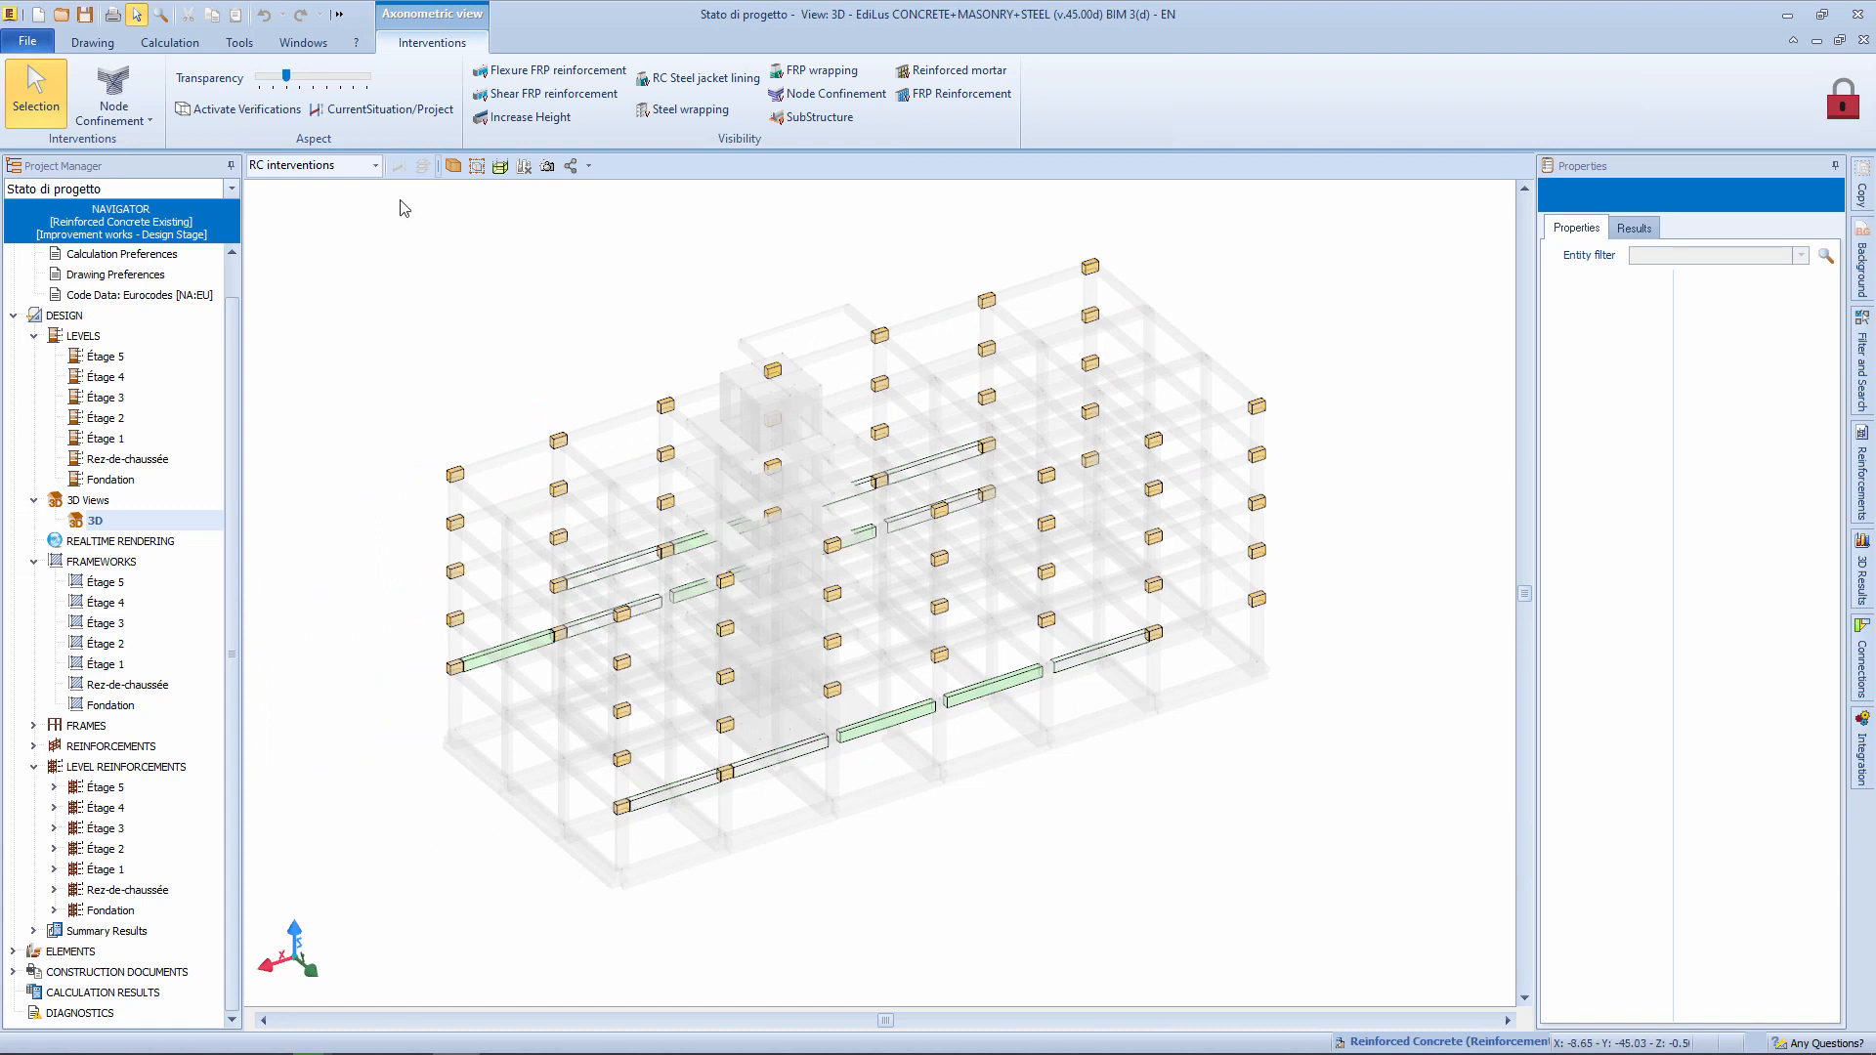
pyautogui.click(375, 165)
pyautogui.click(327, 187)
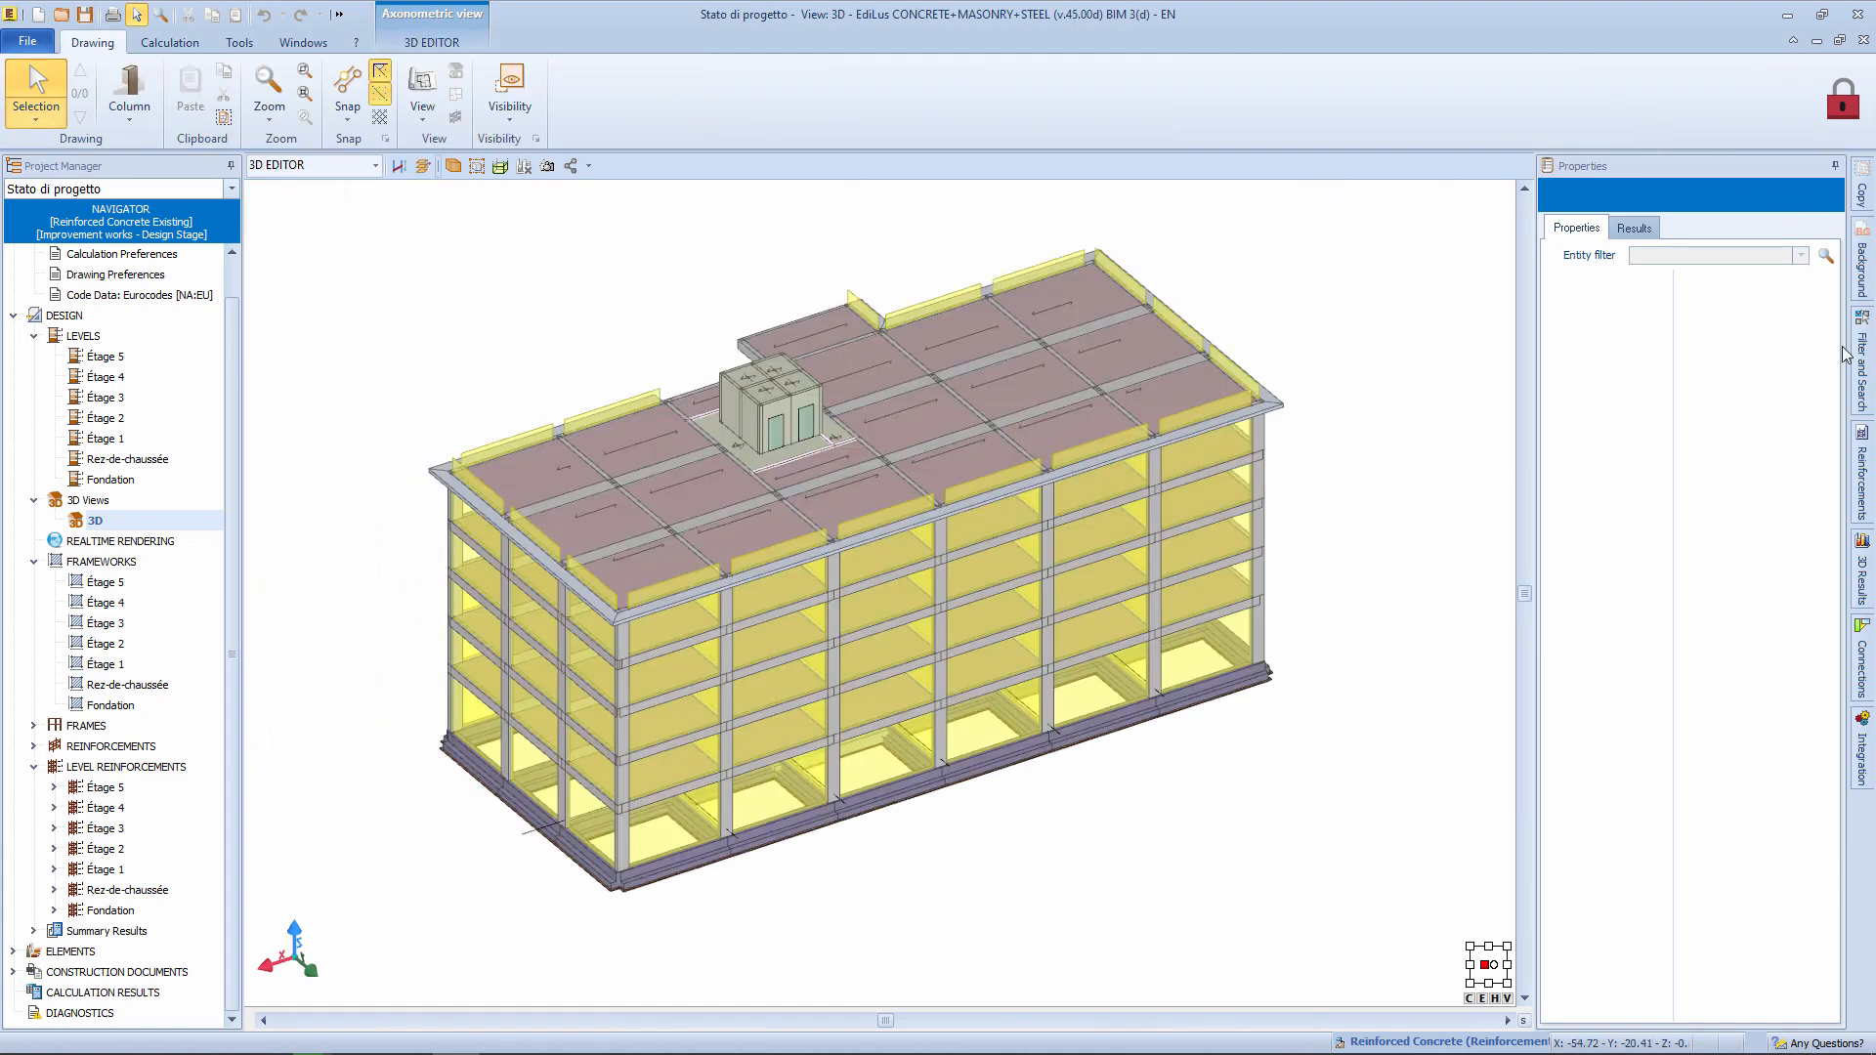
pyautogui.click(1862, 574)
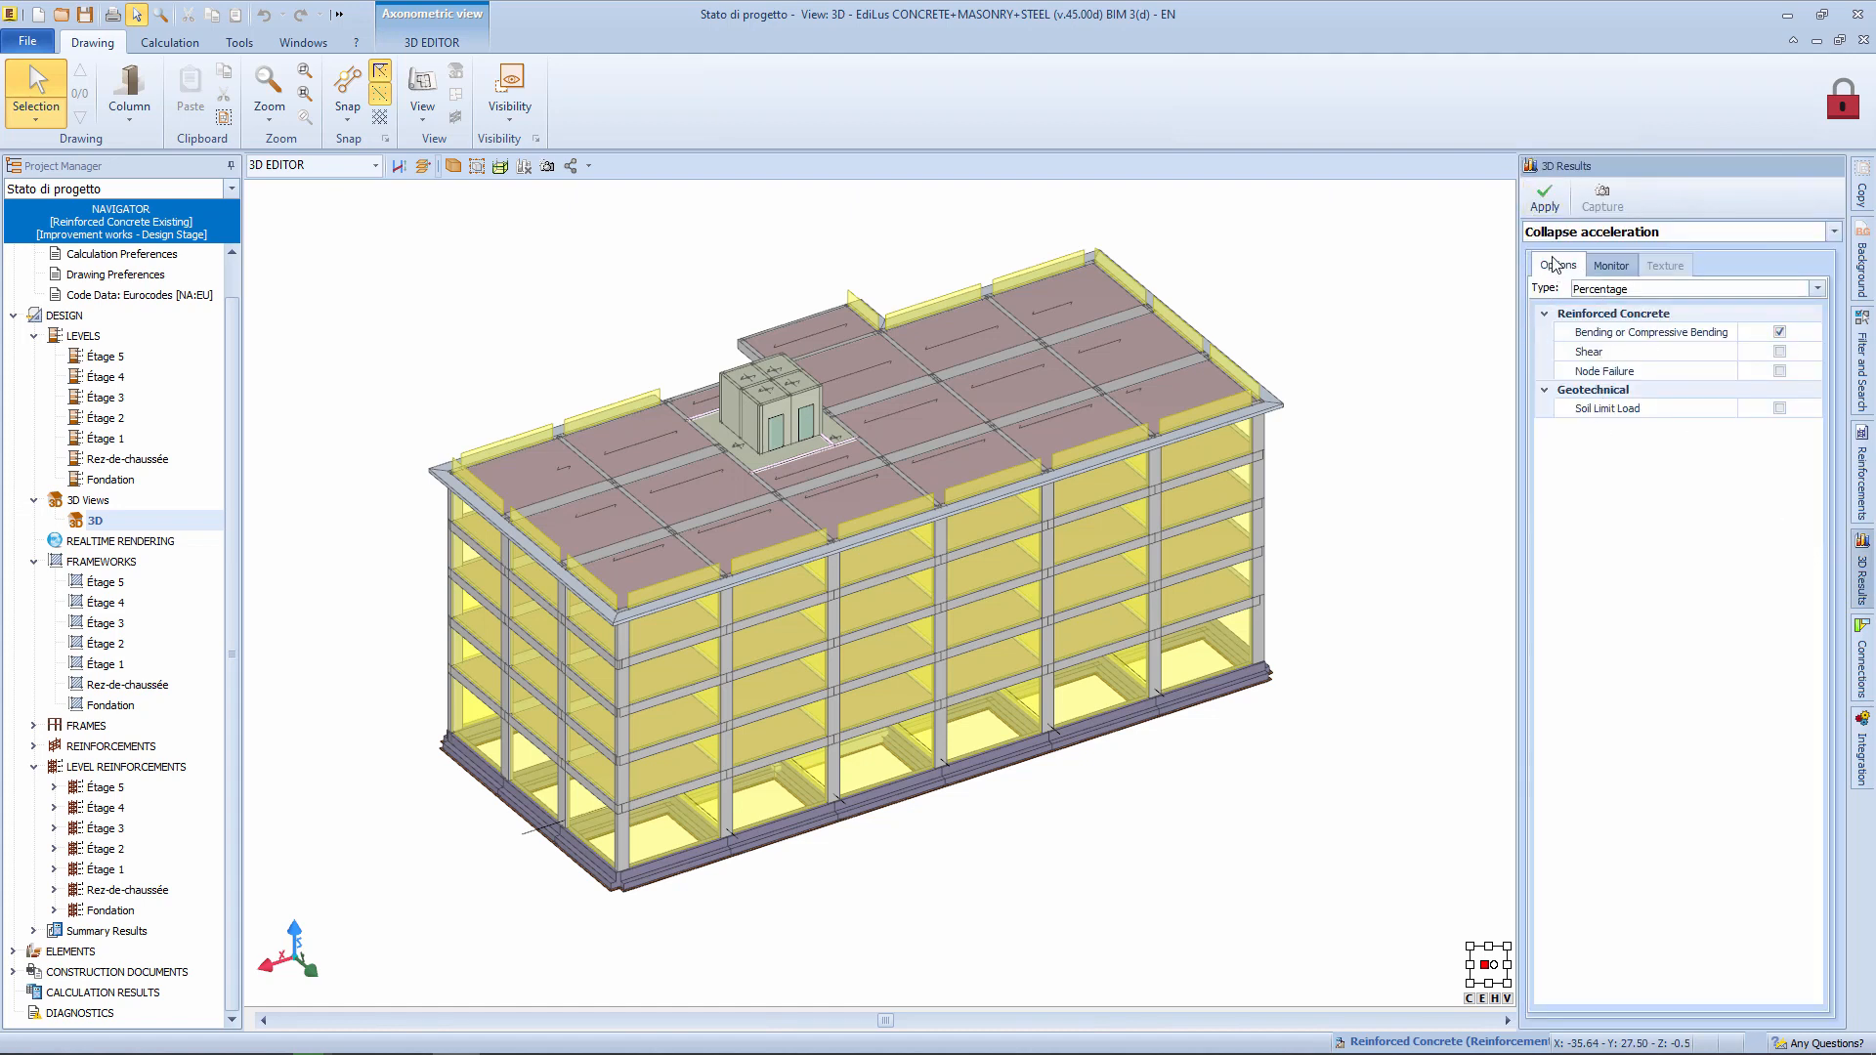
pyautogui.click(1554, 210)
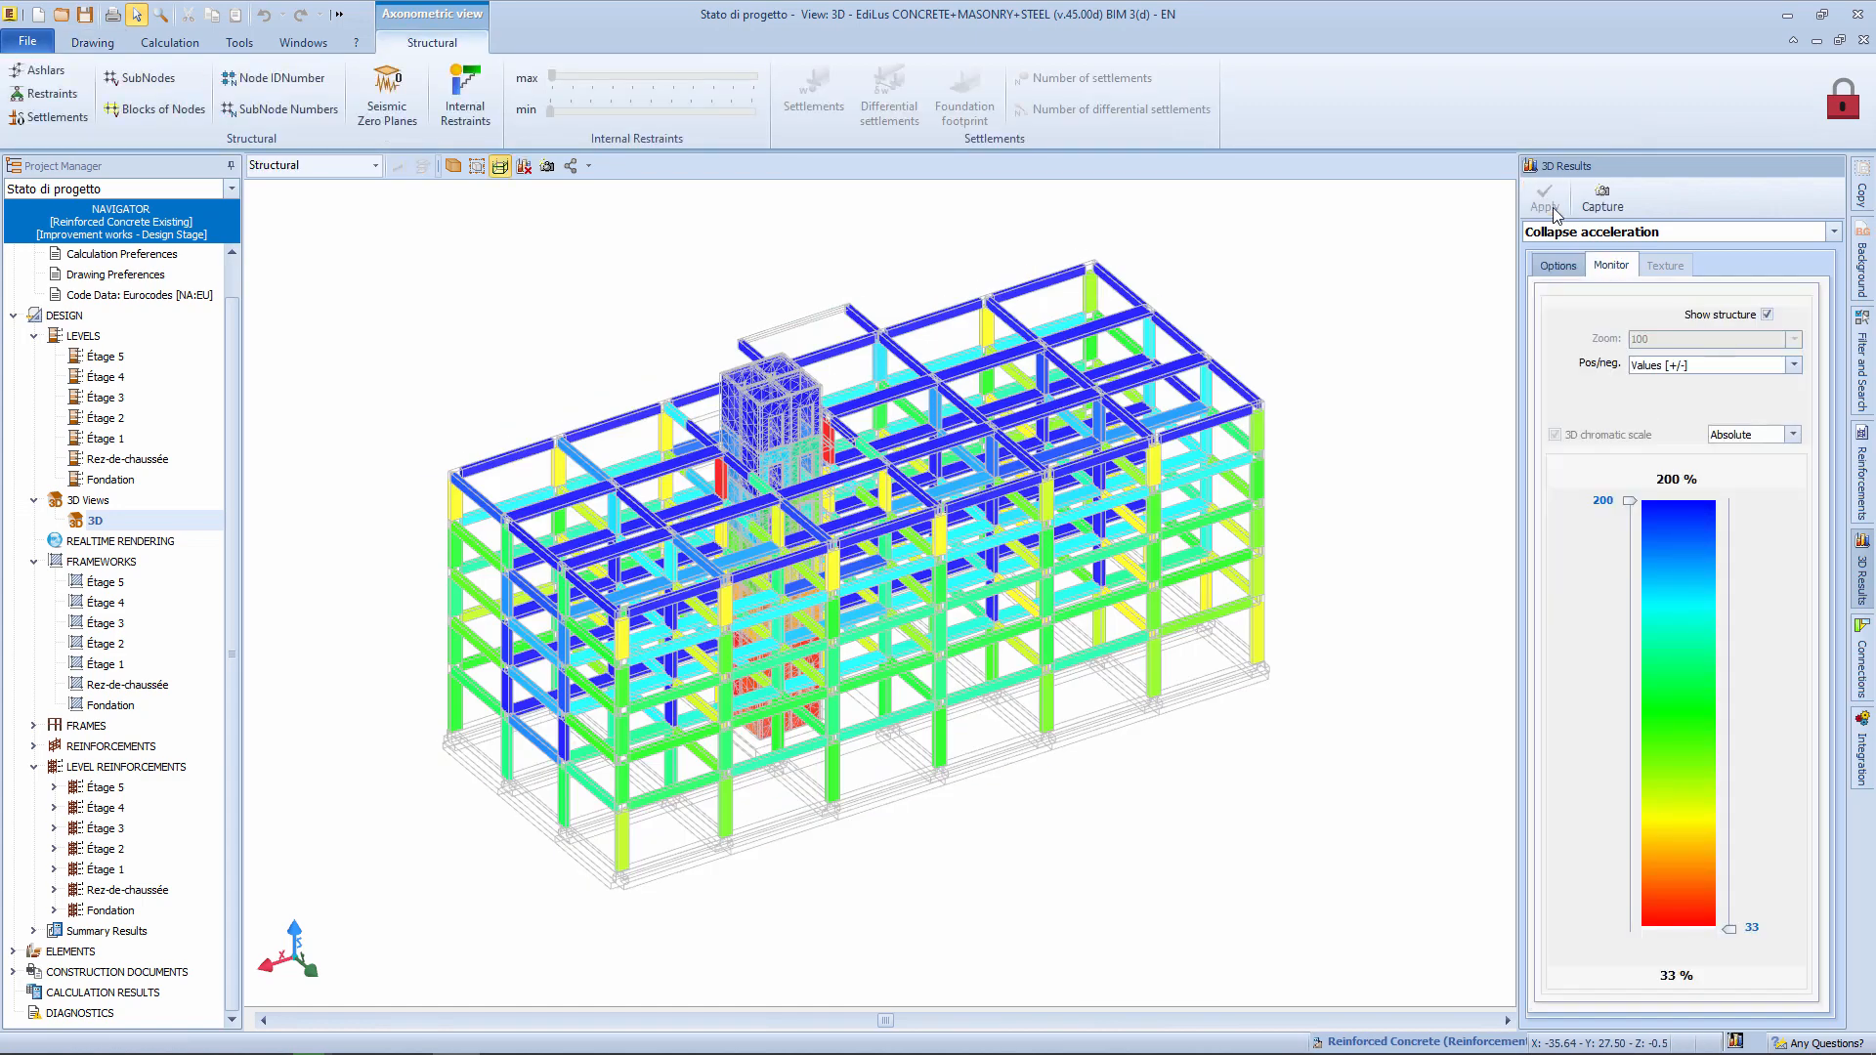
pyautogui.moveTo(1642, 745); pyautogui.dragTo(1651, 778)
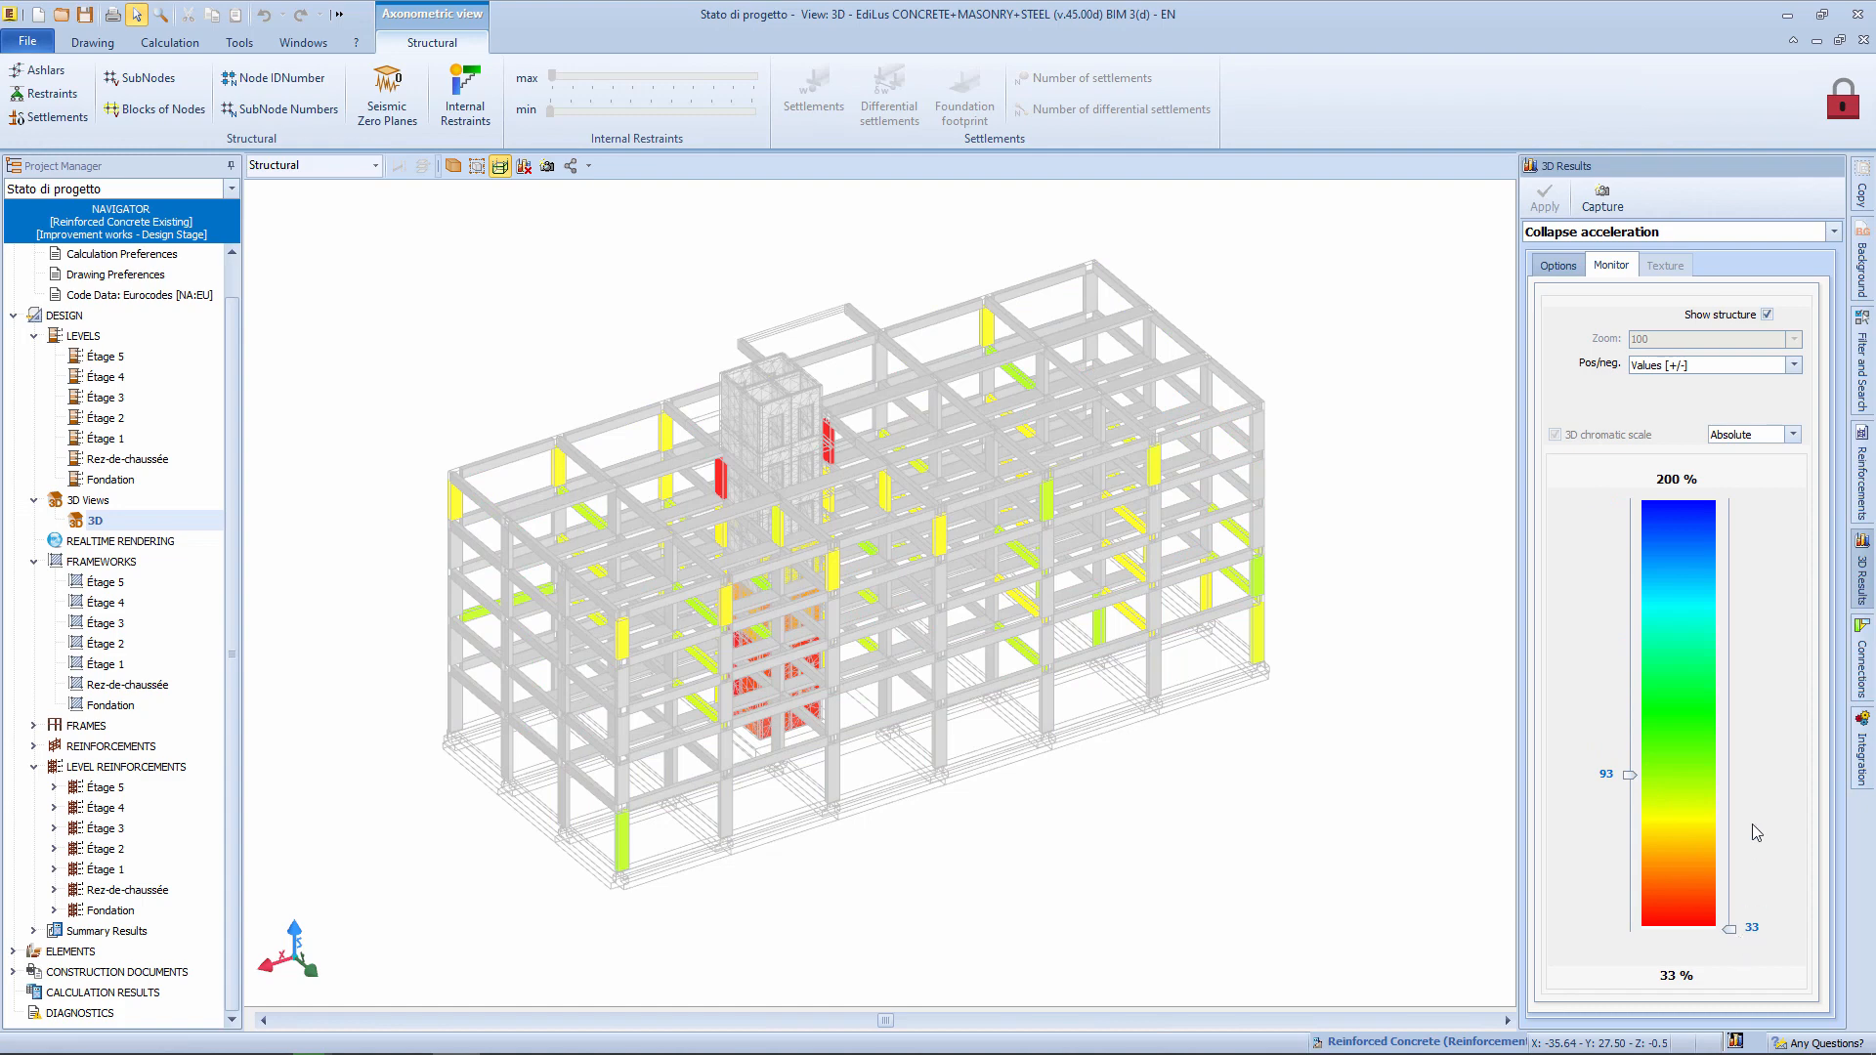
# Map the Collapse acceleration percentages for Node Failure only, and lower the upper limit of the colour scale.
pyautogui.click(1559, 265)
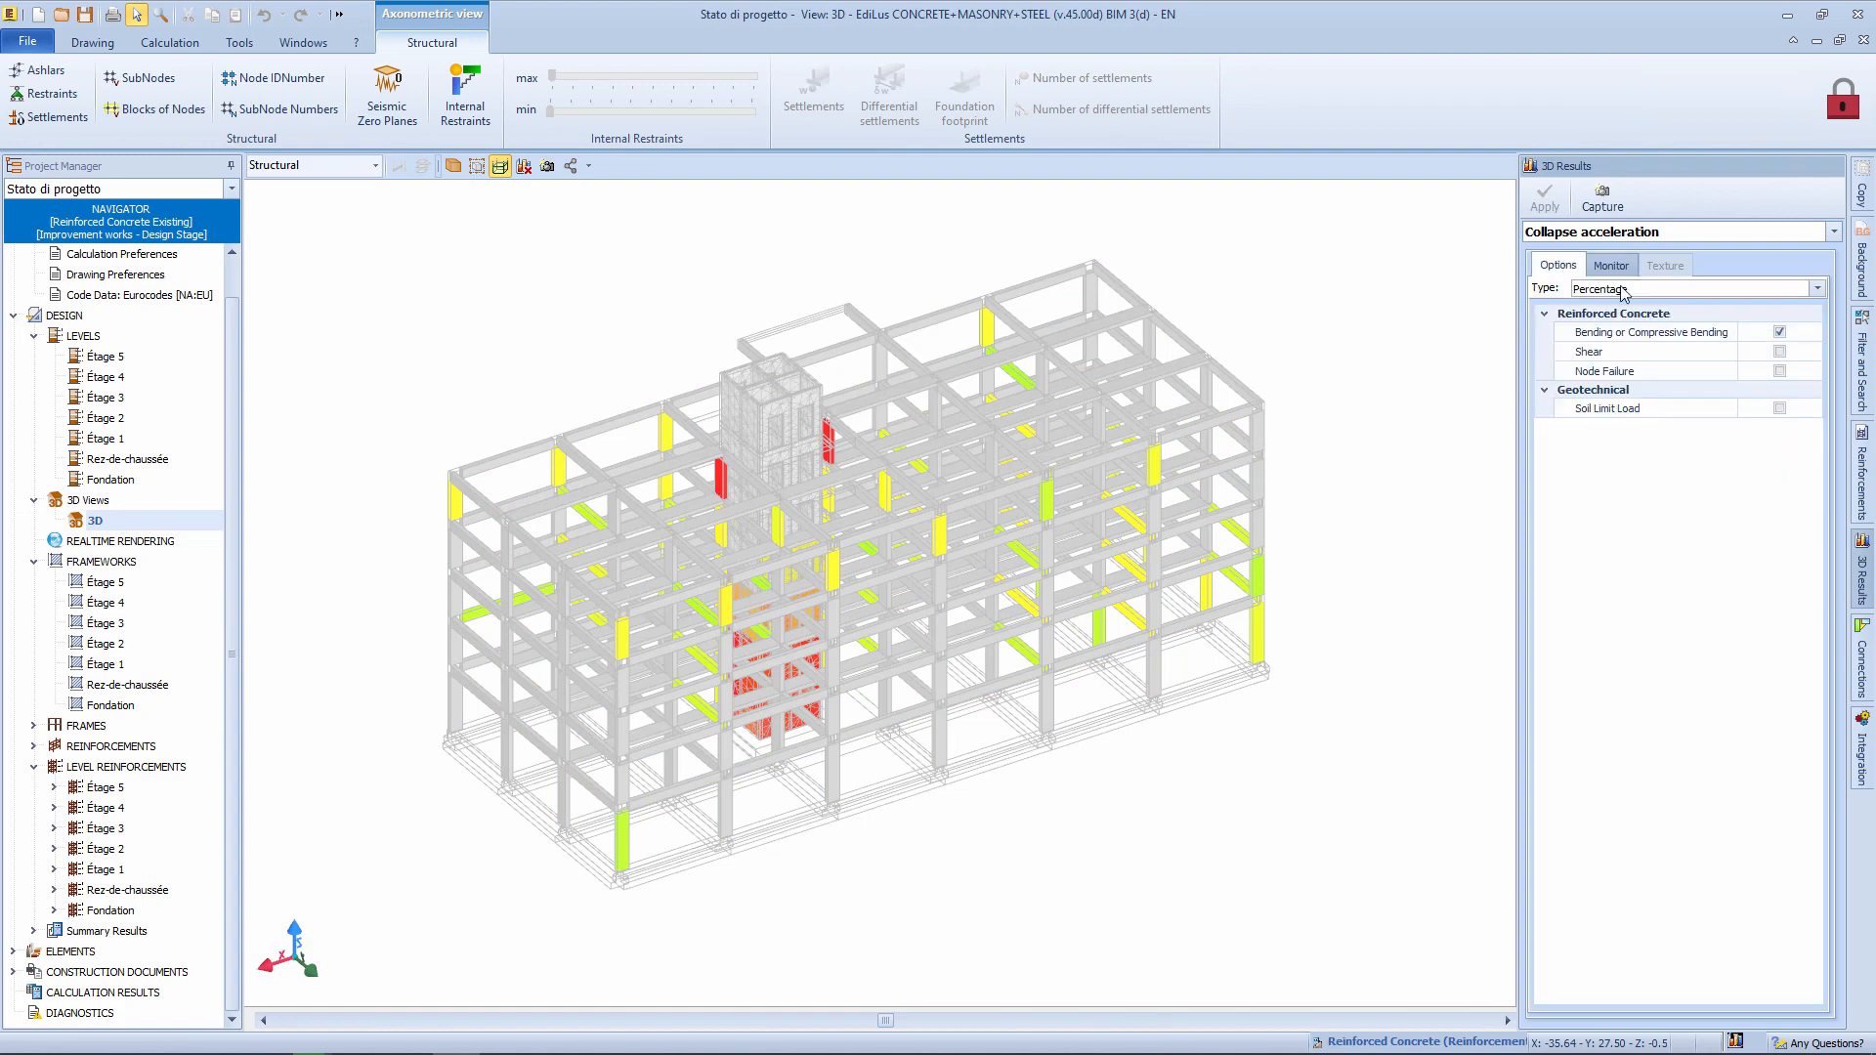
pyautogui.click(1545, 198)
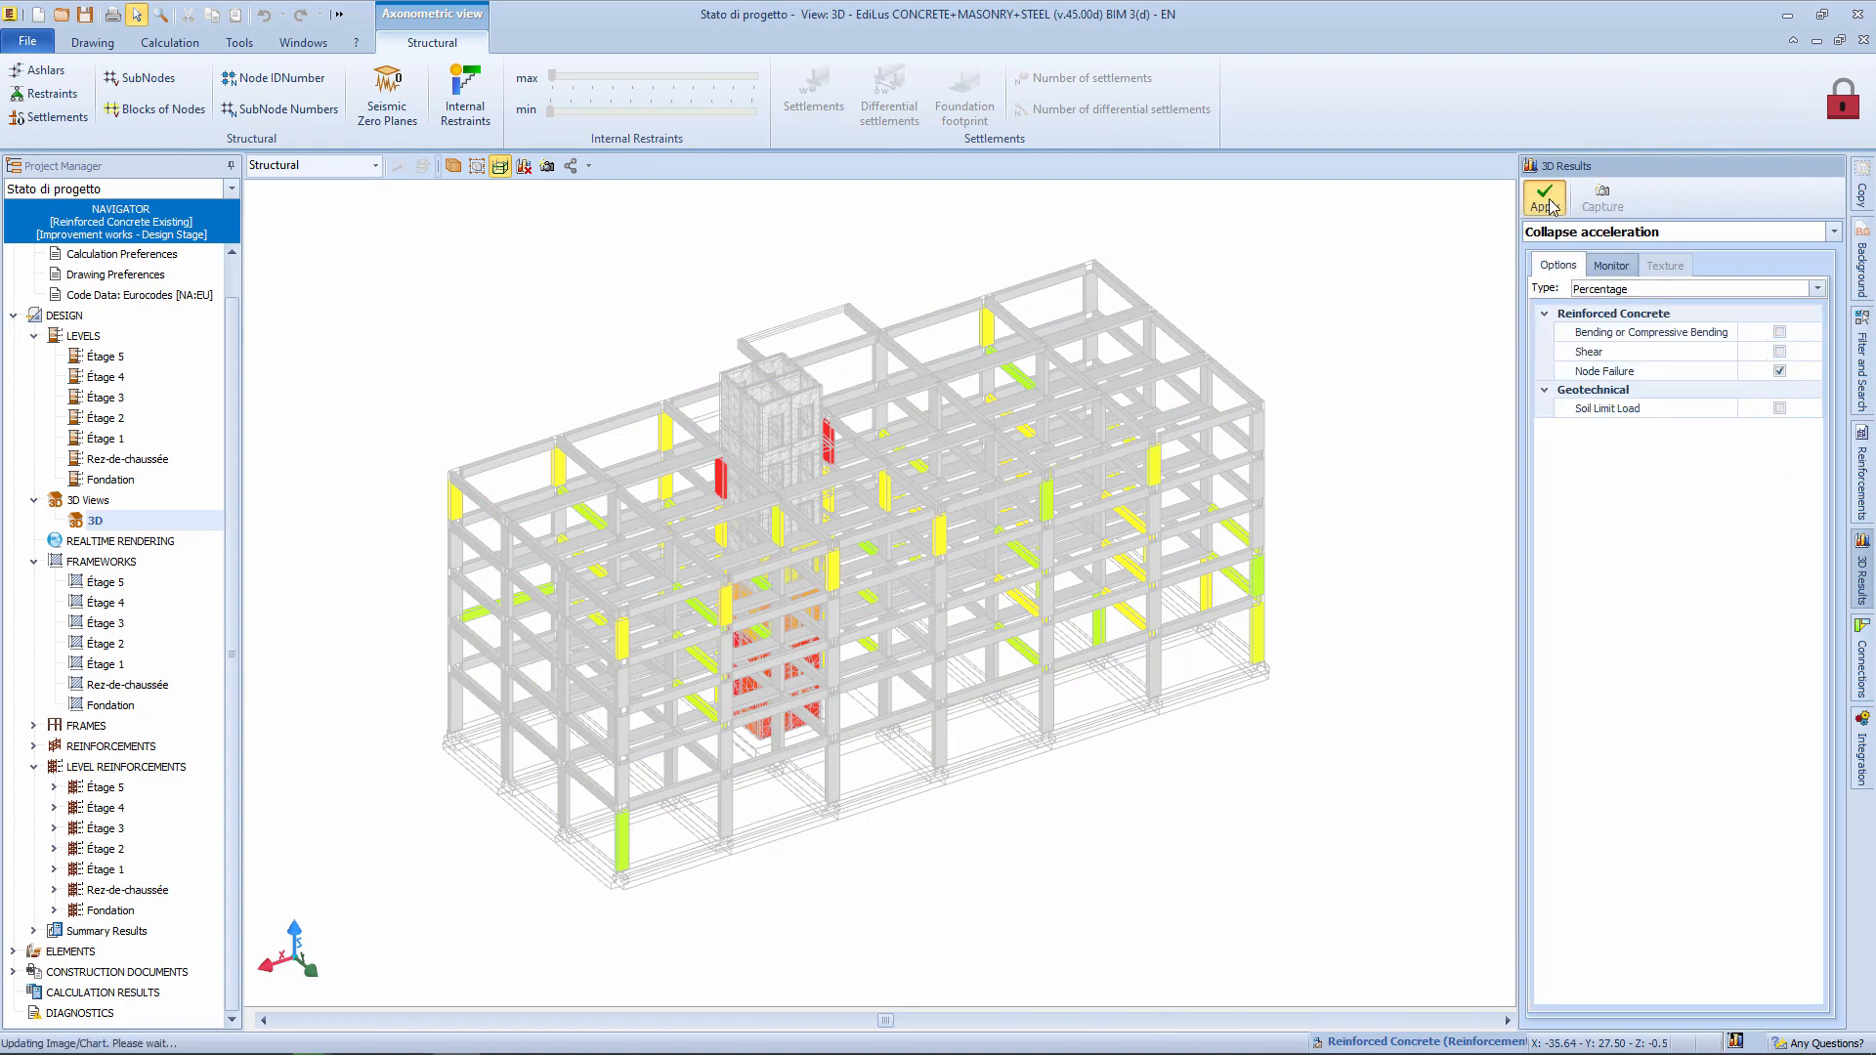
pyautogui.moveTo(1629, 547); pyautogui.dragTo(1628, 812)
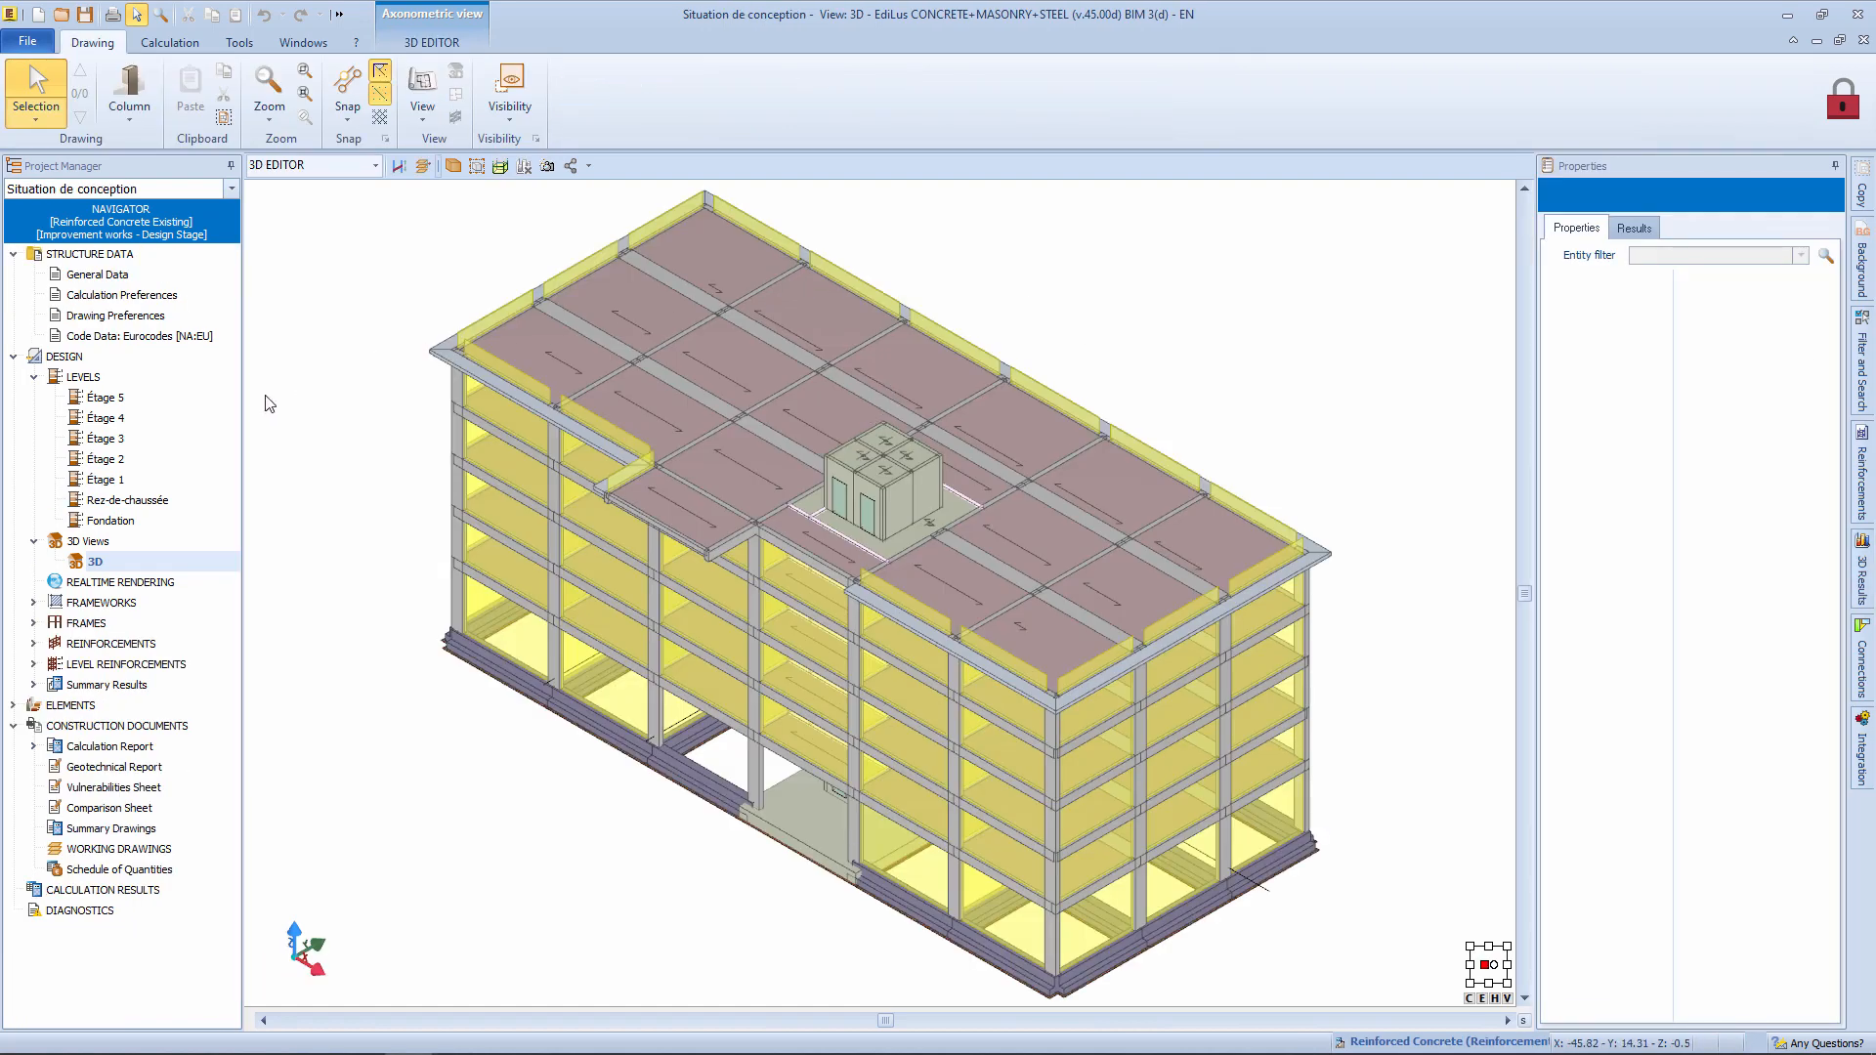
# Open the Vulnerabilities Sheet of the Situation de conception project and read through to the Resistant System section.
pyautogui.click(130, 789)
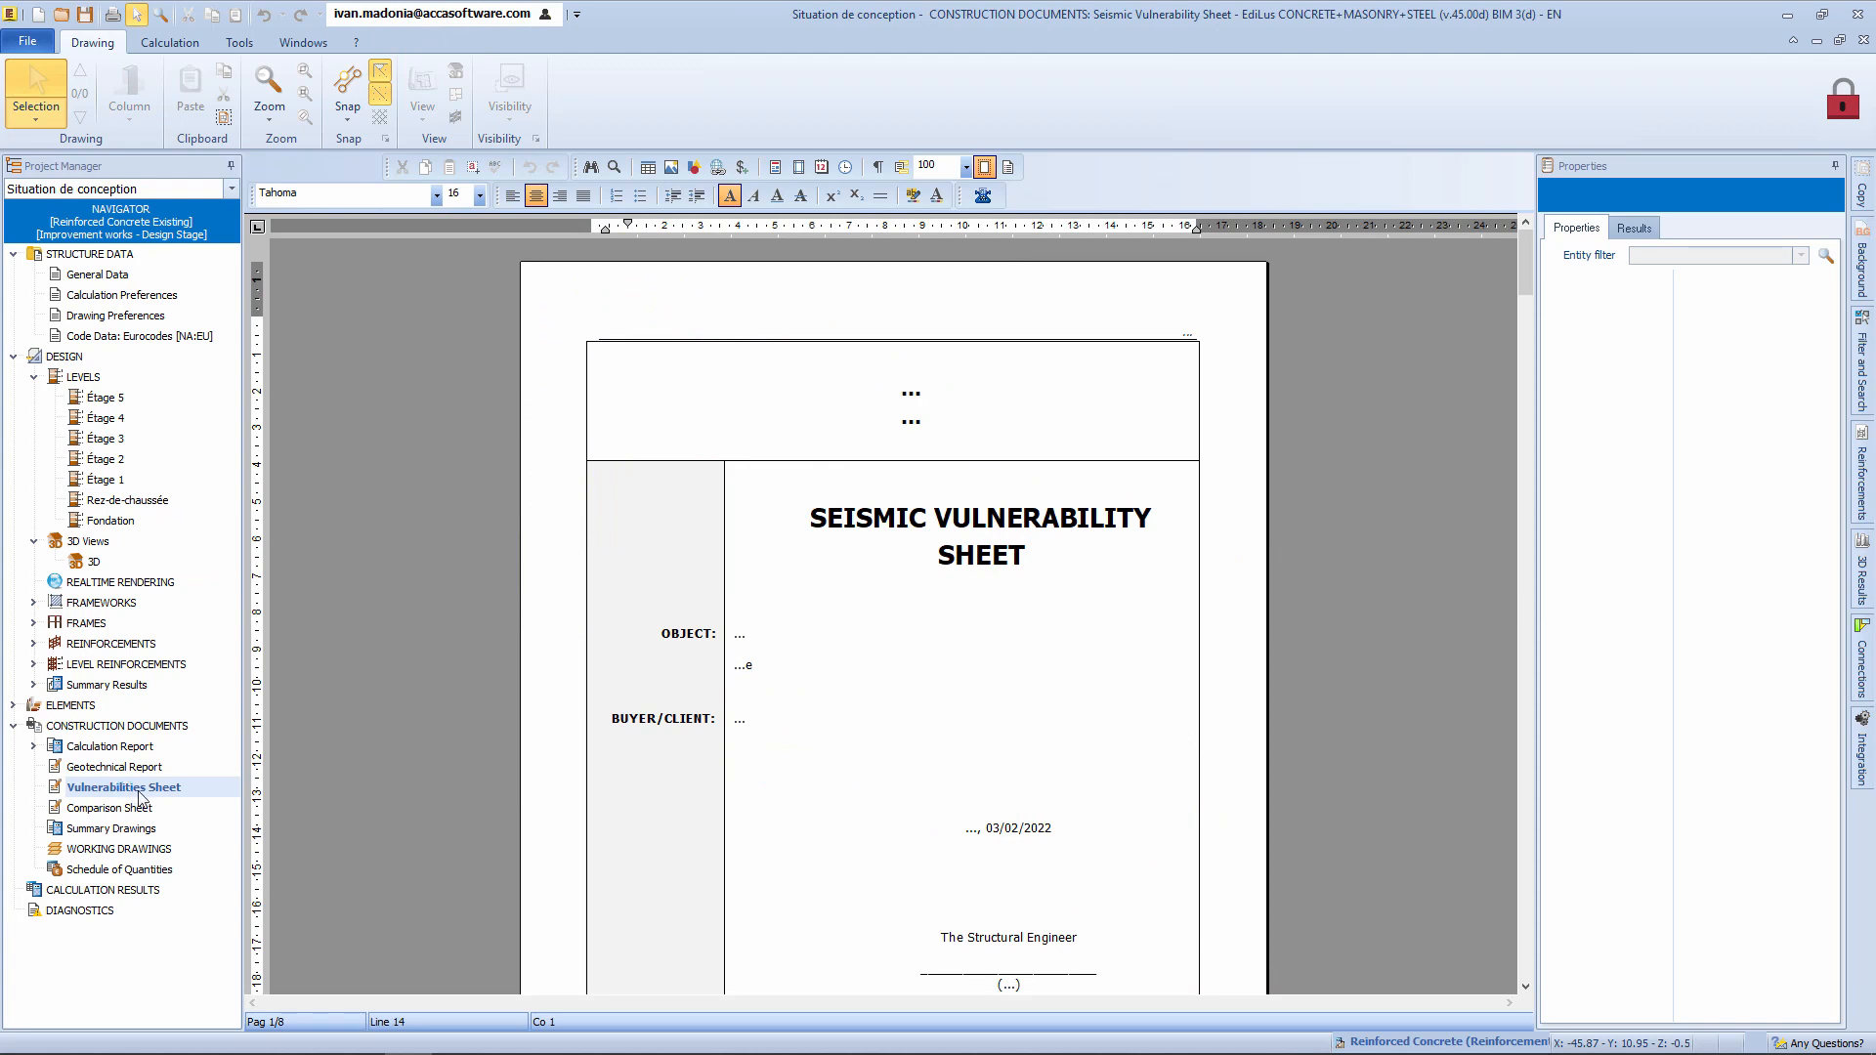
pyautogui.scroll(-10, 900, 711)
pyautogui.scroll(-10, 904, 712)
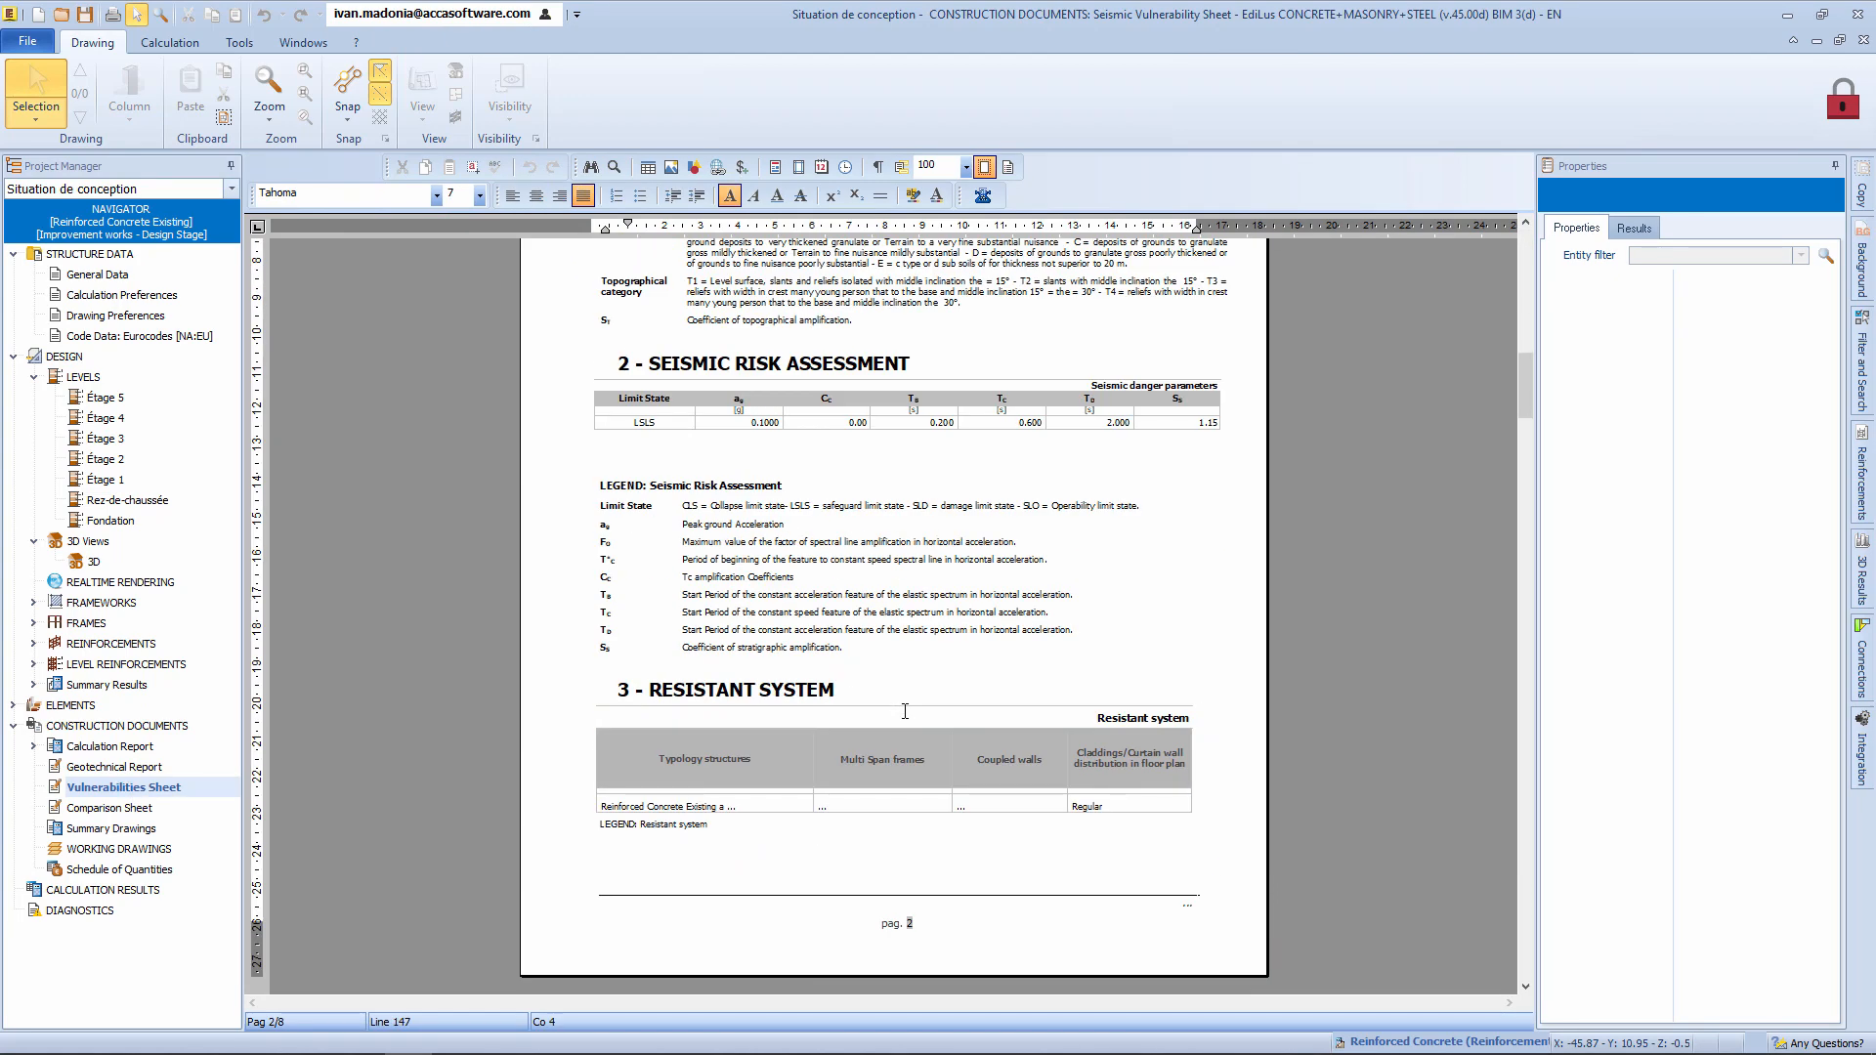
# Recompose the Comparison Sheet, replacing the saved document and using lesson 8.EDL as the CURRENT situation document.
pyautogui.click(164, 808)
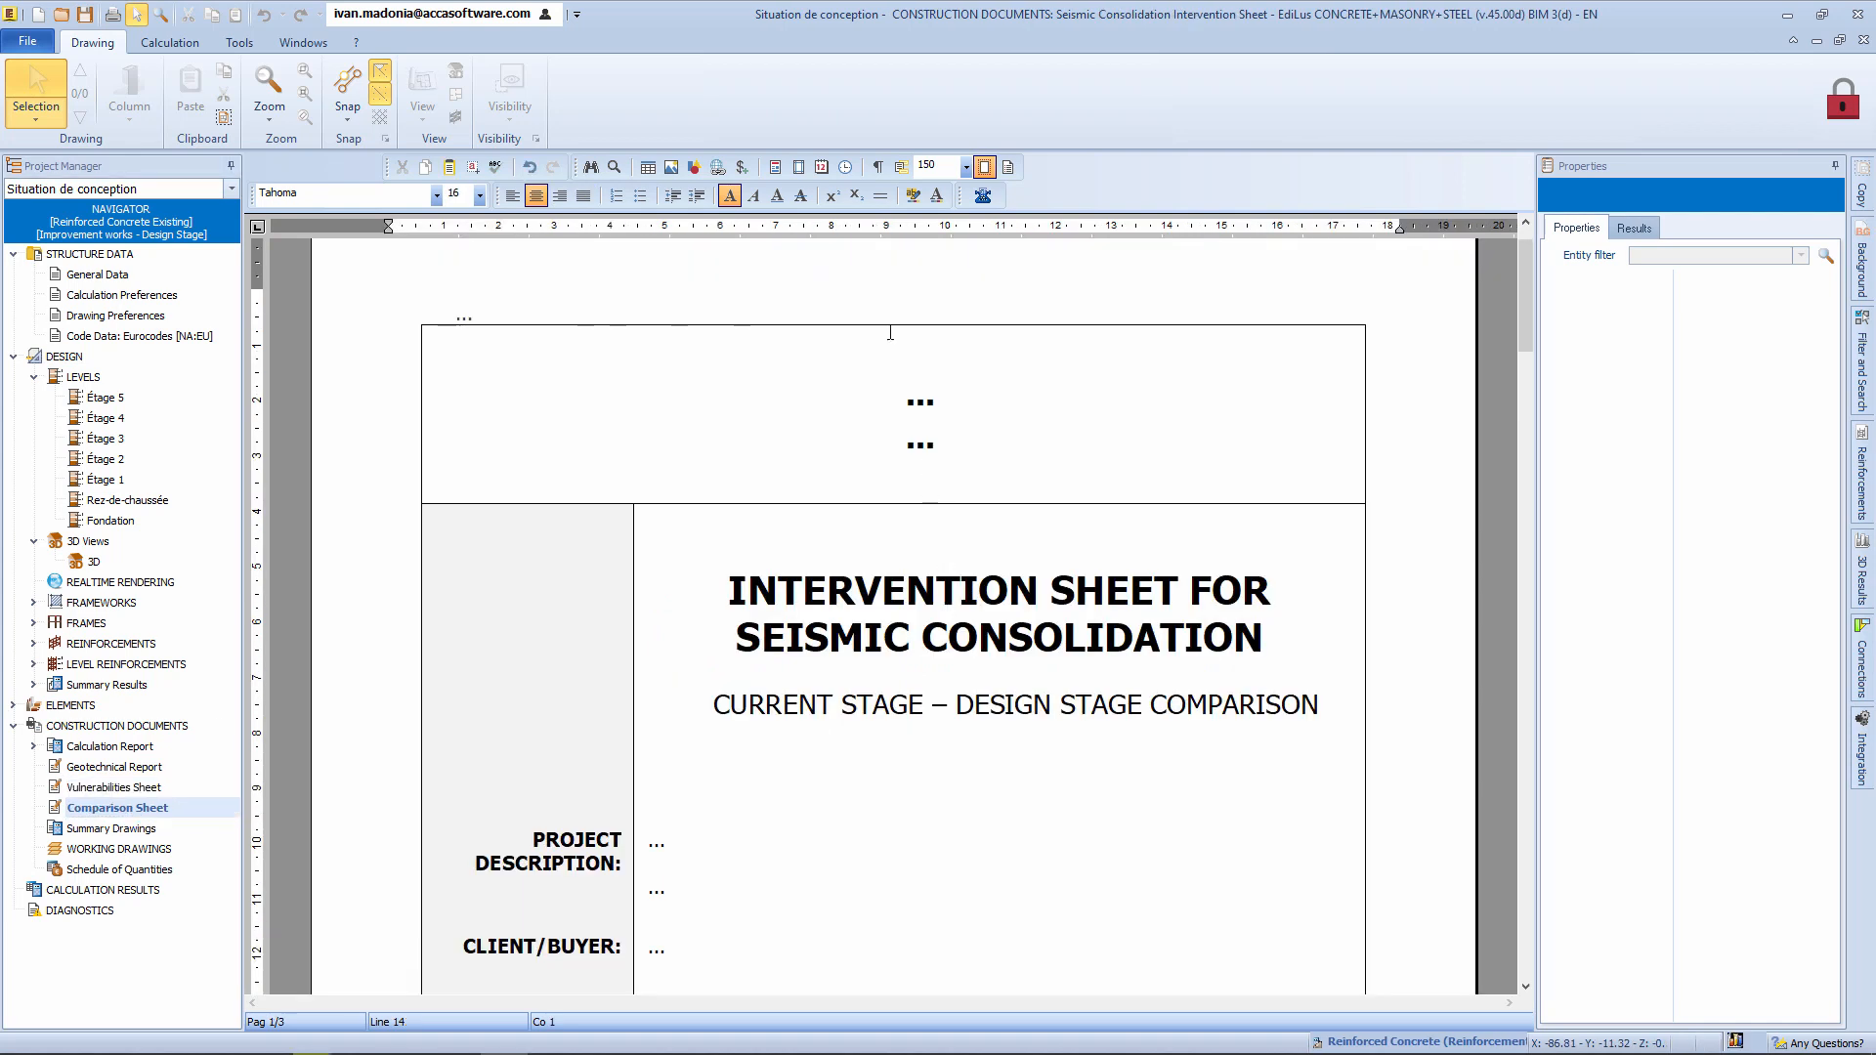
pyautogui.click(983, 195)
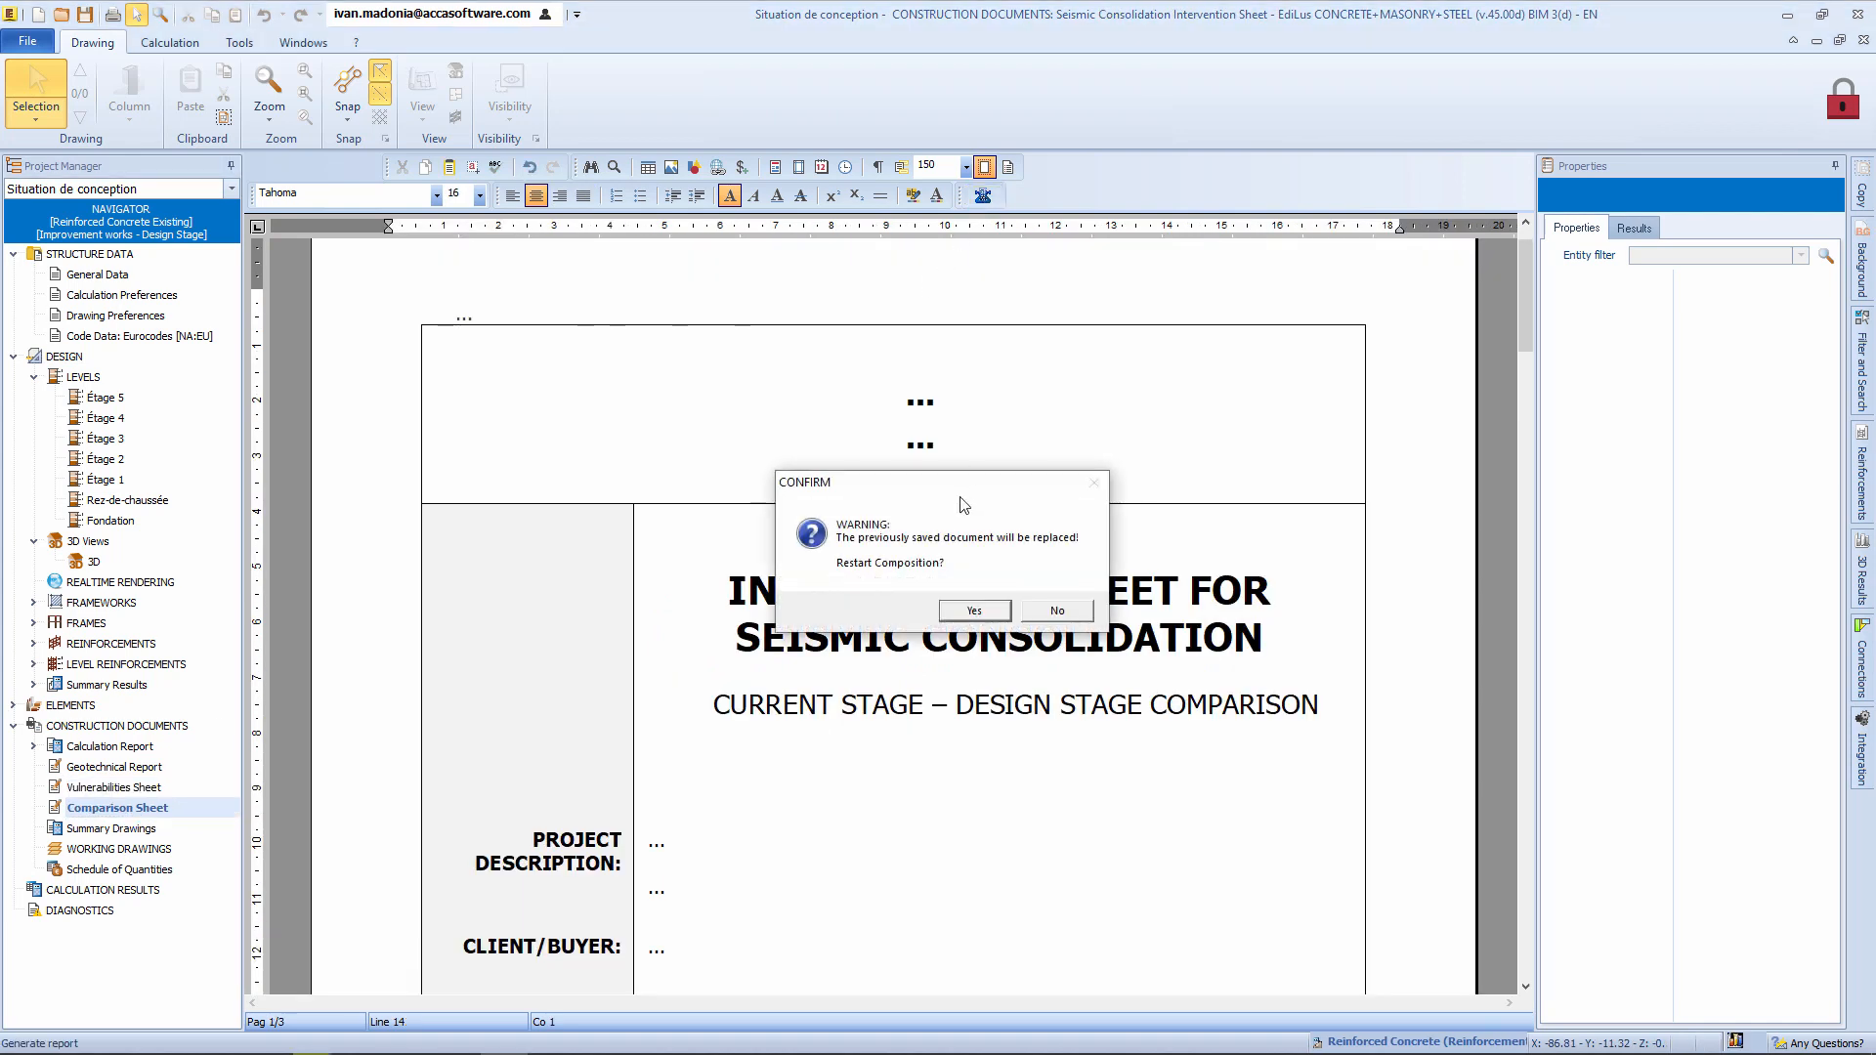
pyautogui.click(975, 610)
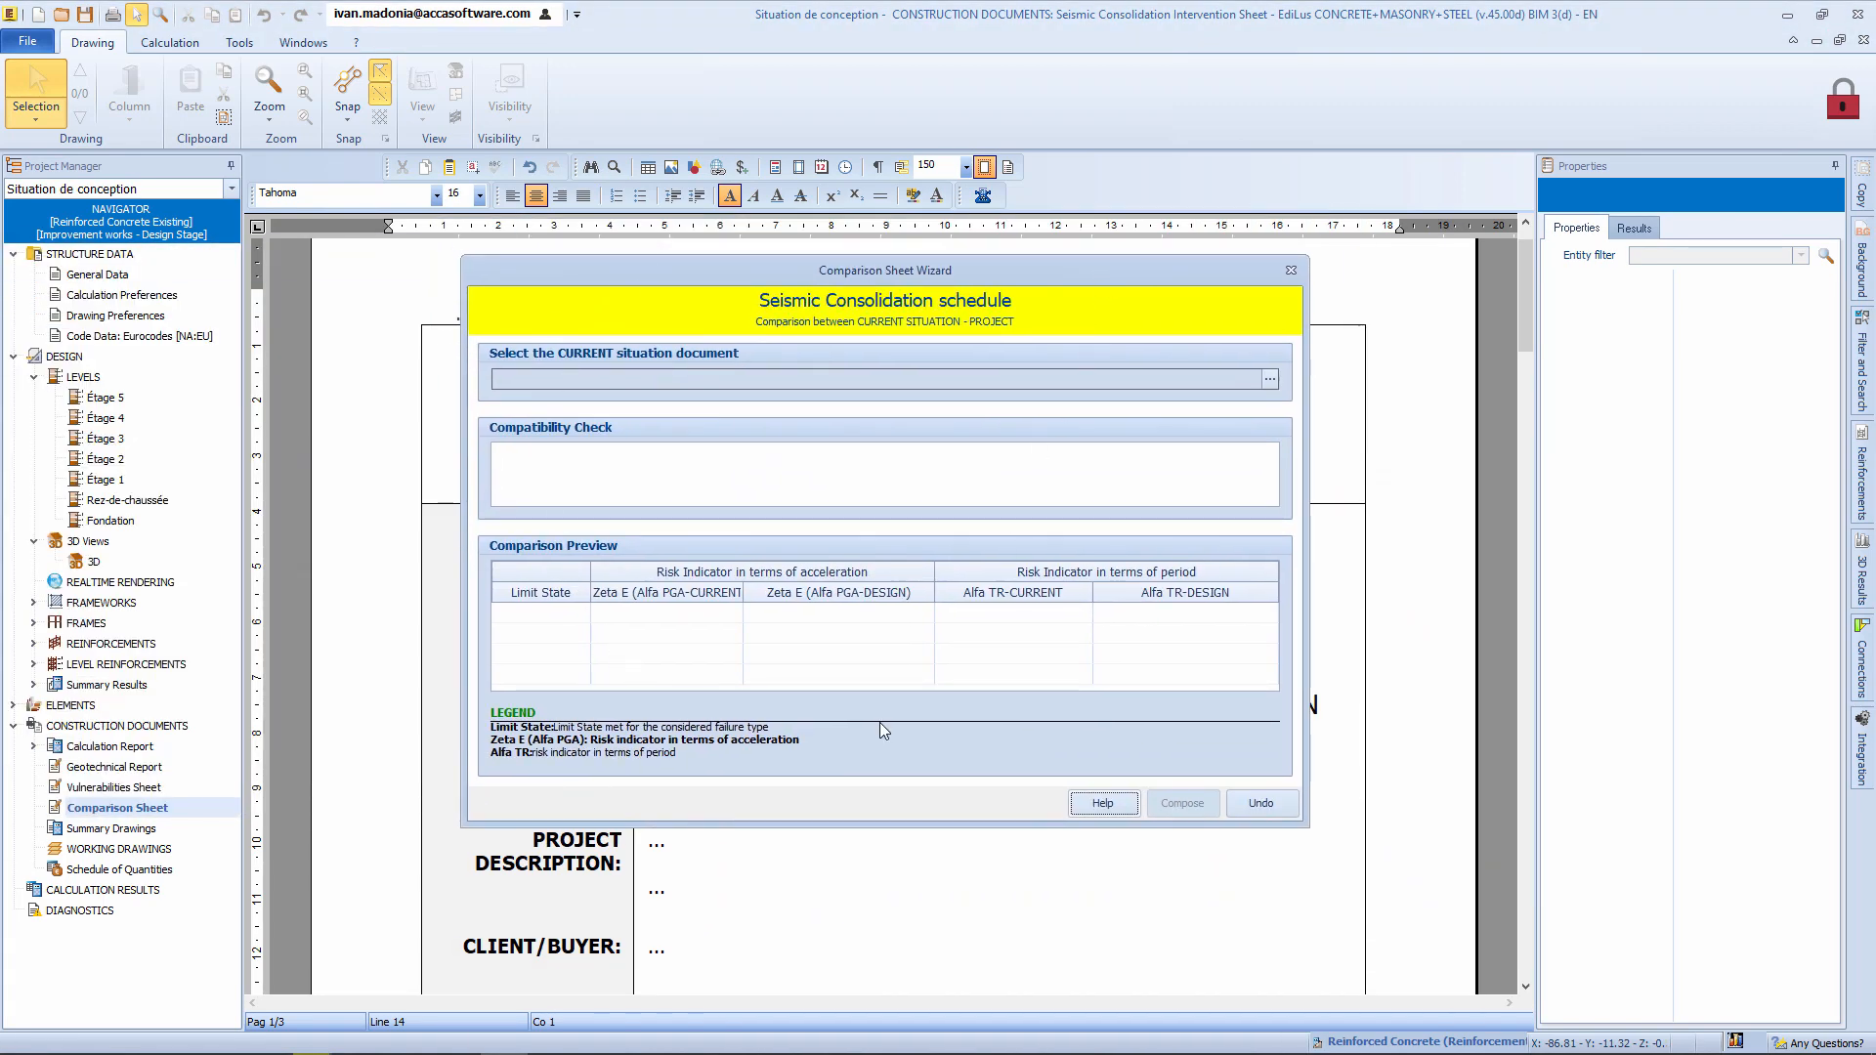
pyautogui.click(1269, 379)
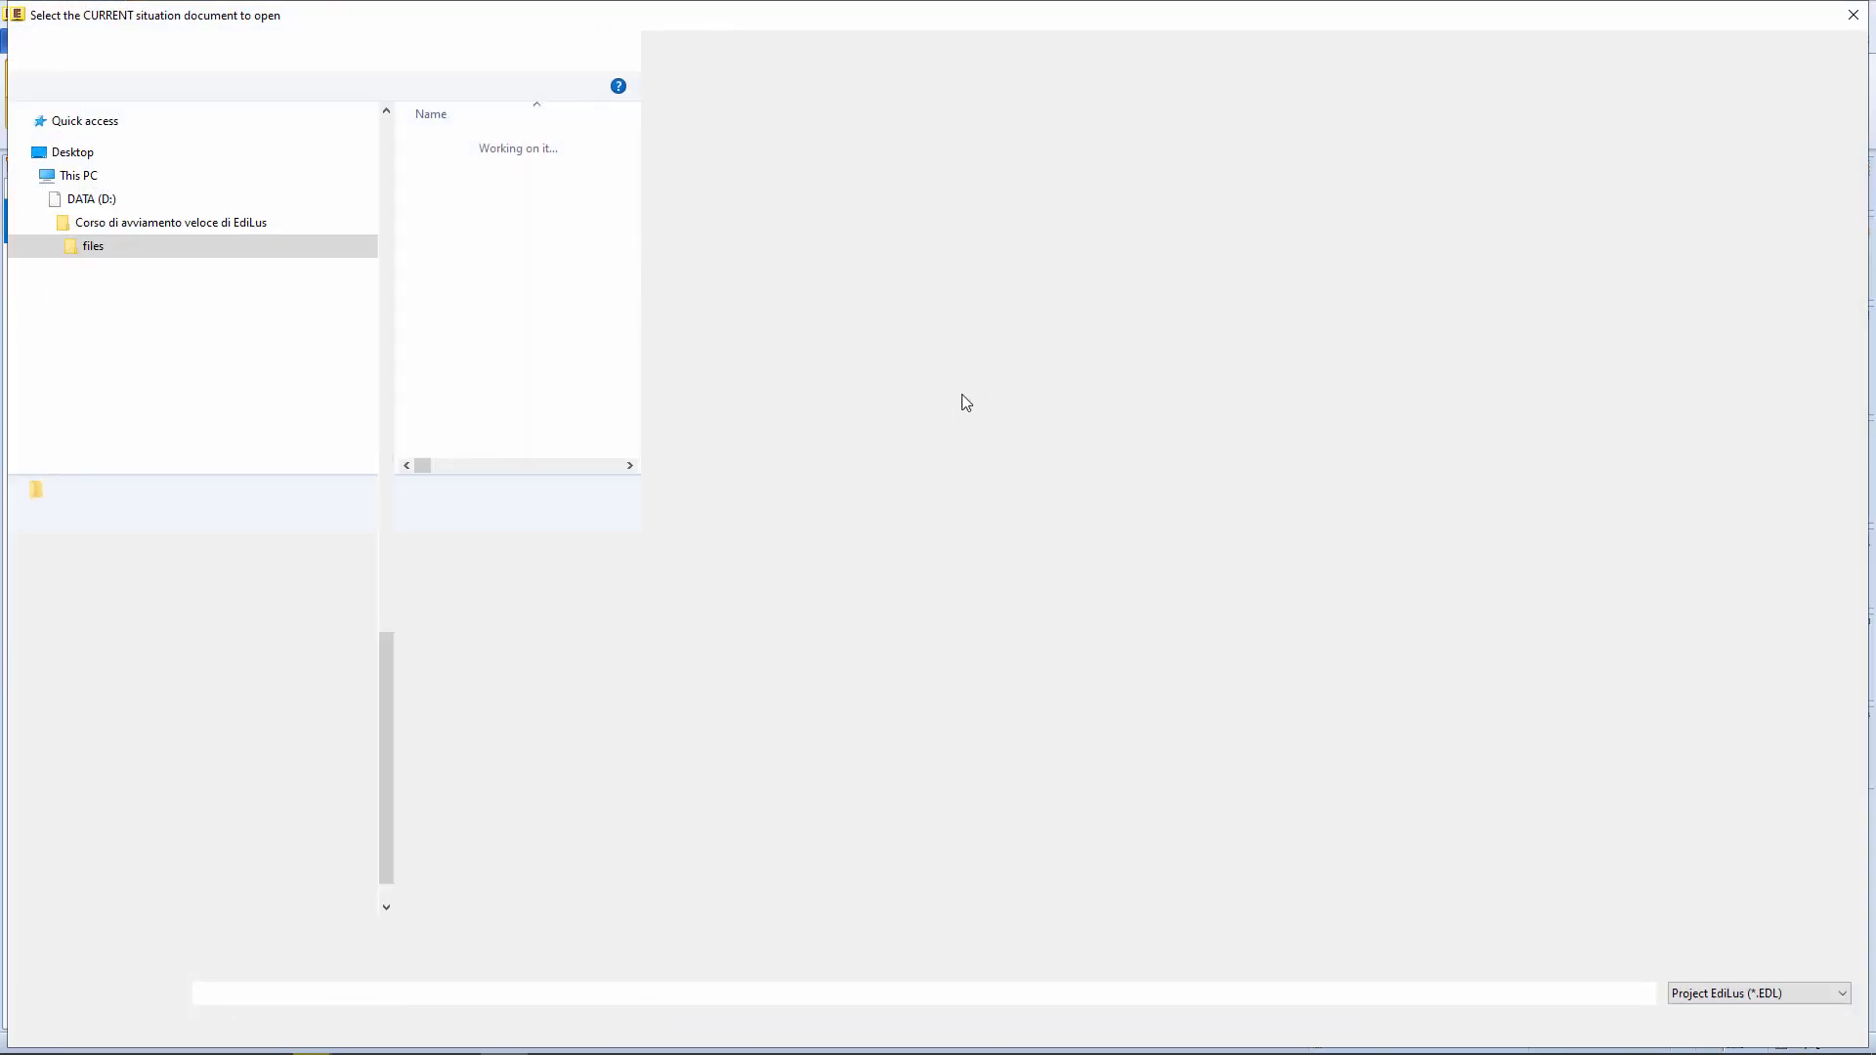
pyautogui.click(498, 164)
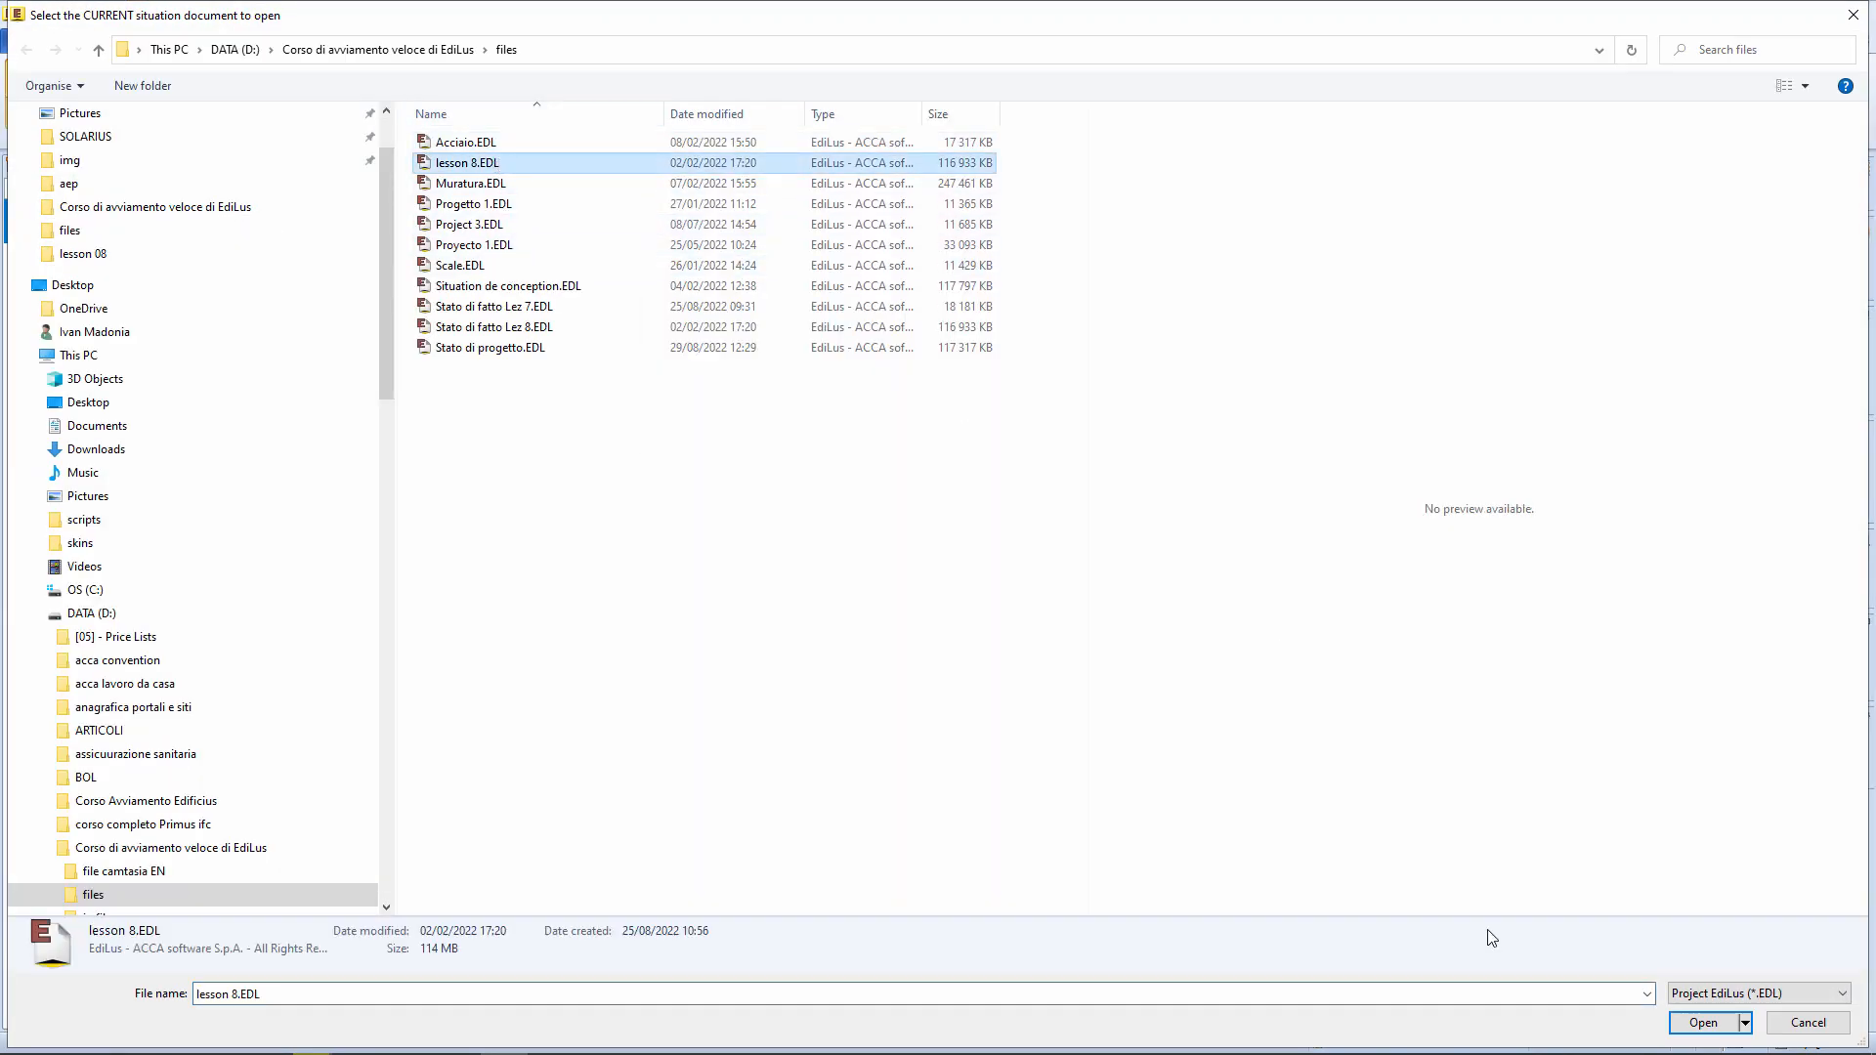
pyautogui.click(1702, 1023)
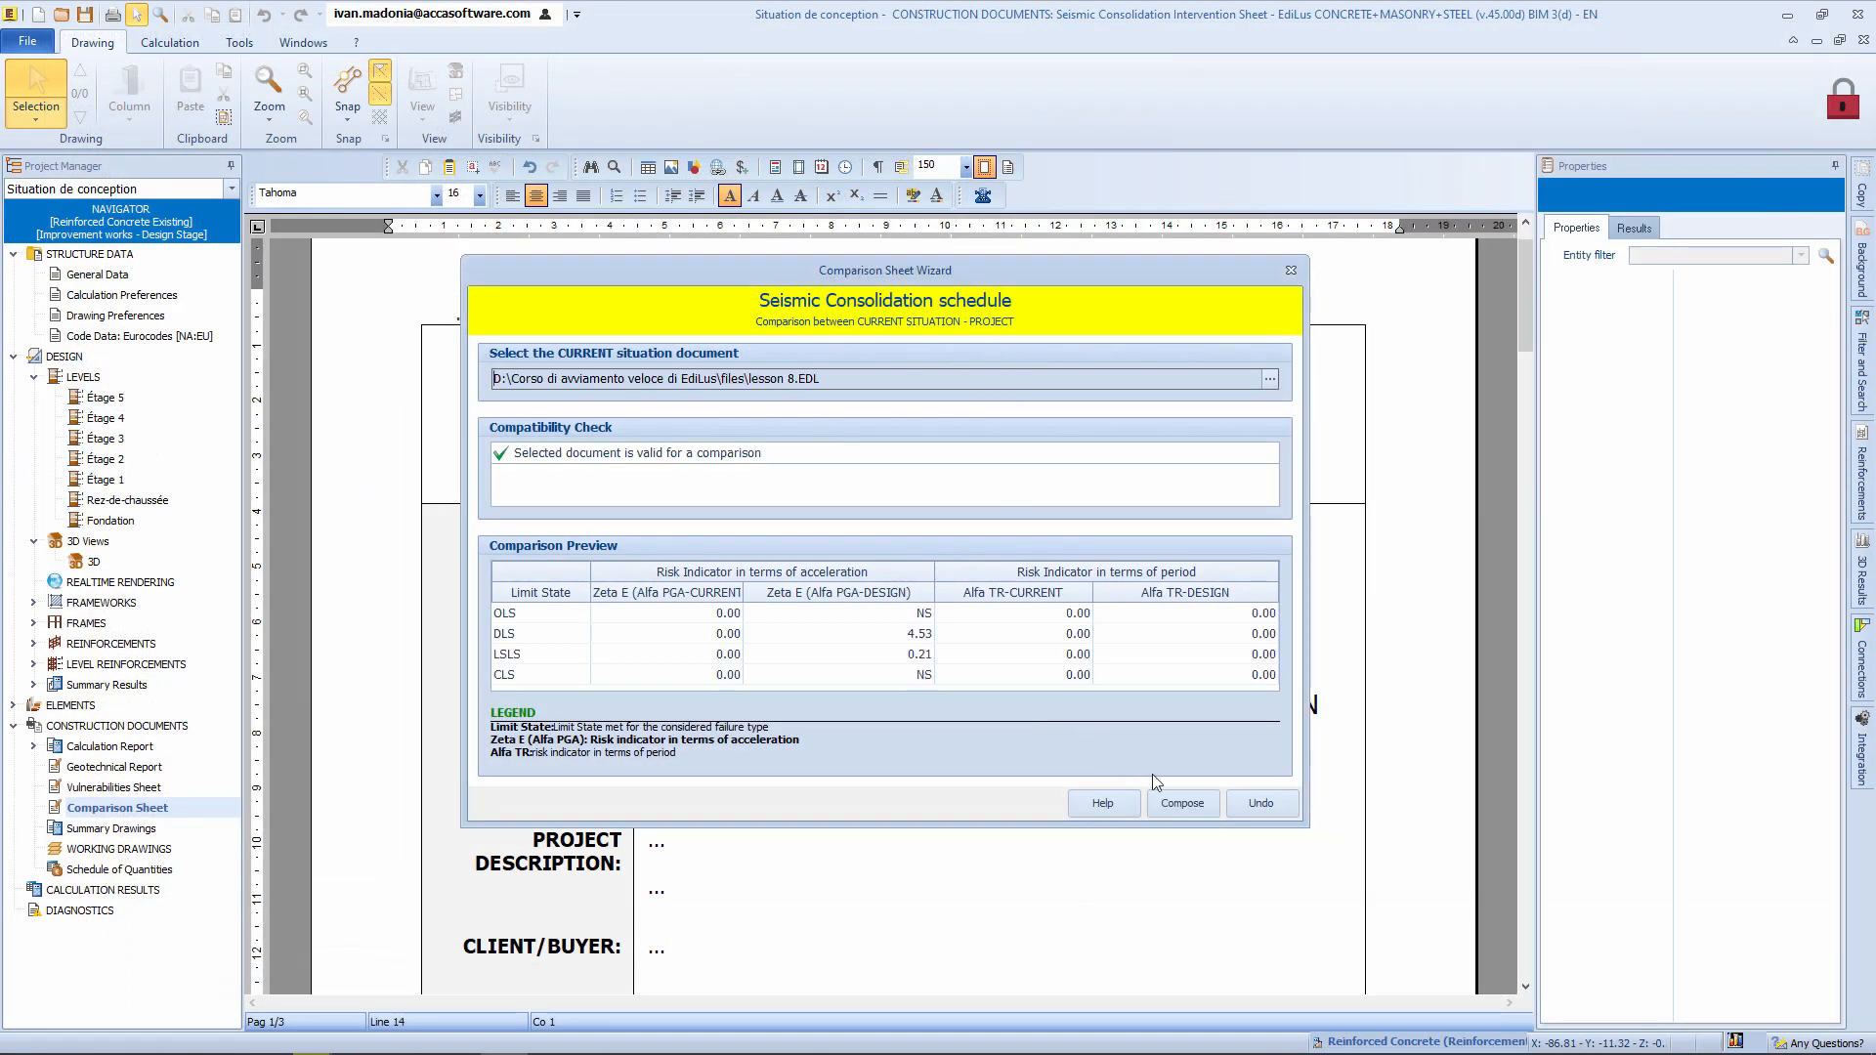
pyautogui.click(1184, 805)
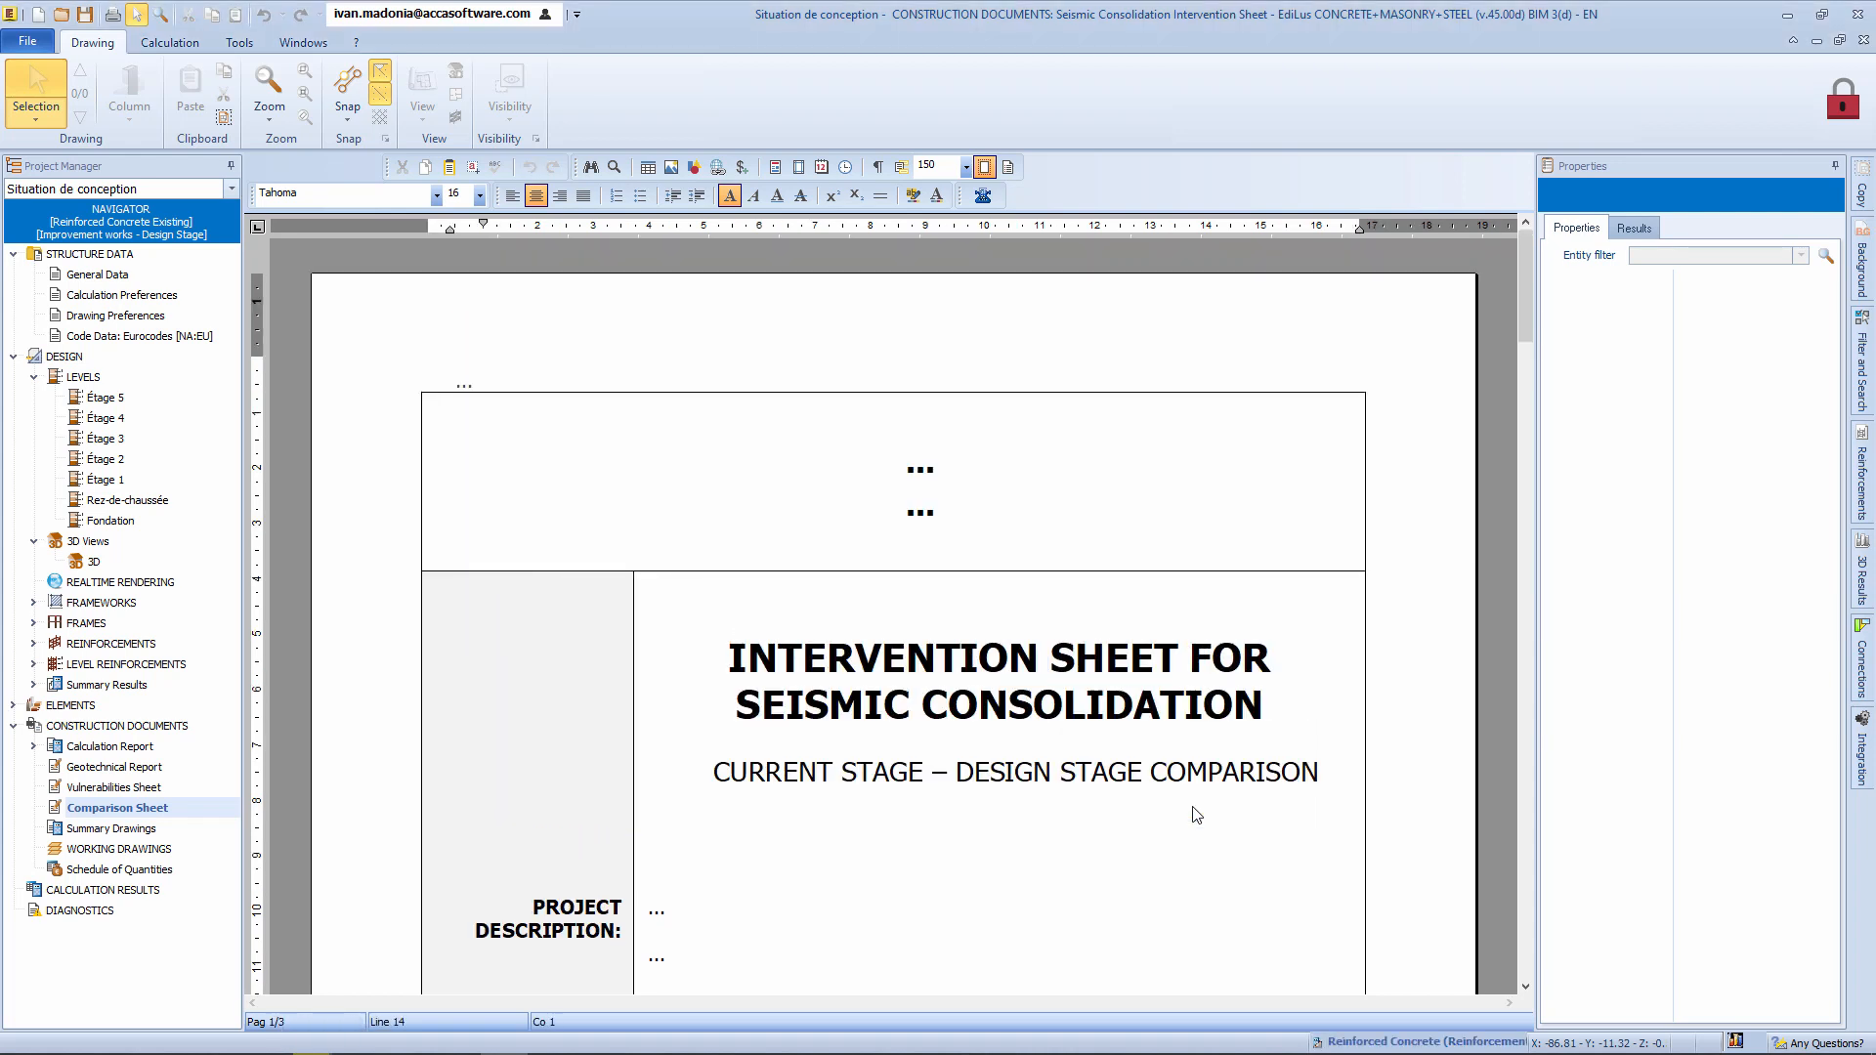